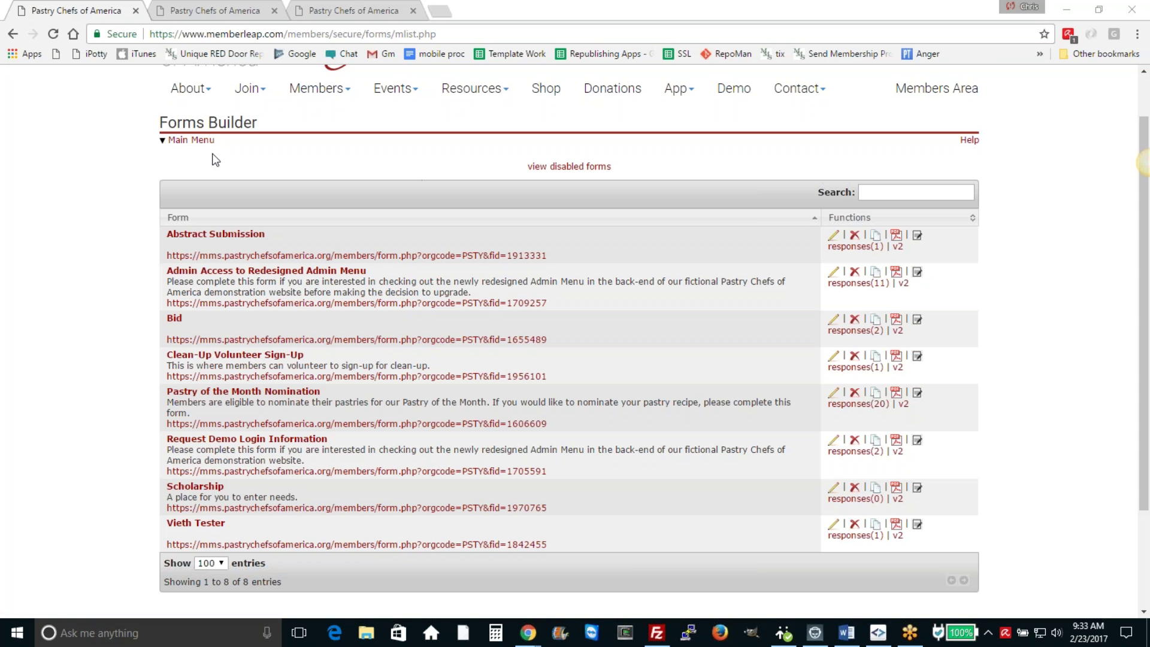
# Step: Go from the admin menu to the Forms Builder and start a new form
pyautogui.click(200, 142)
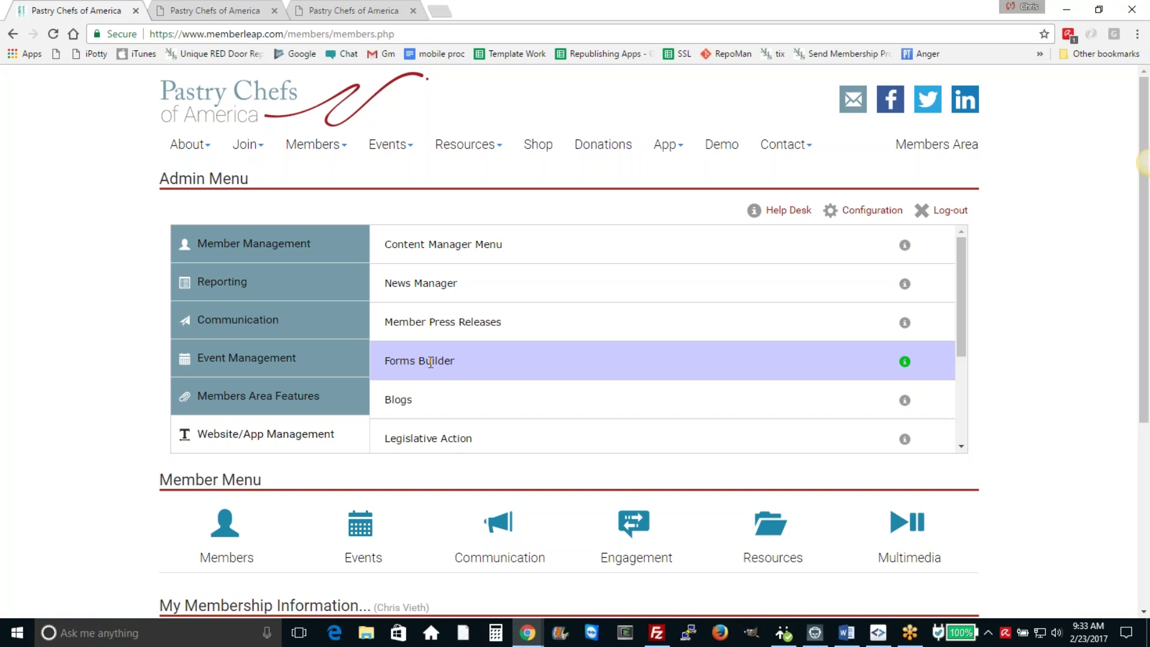
pyautogui.click(453, 360)
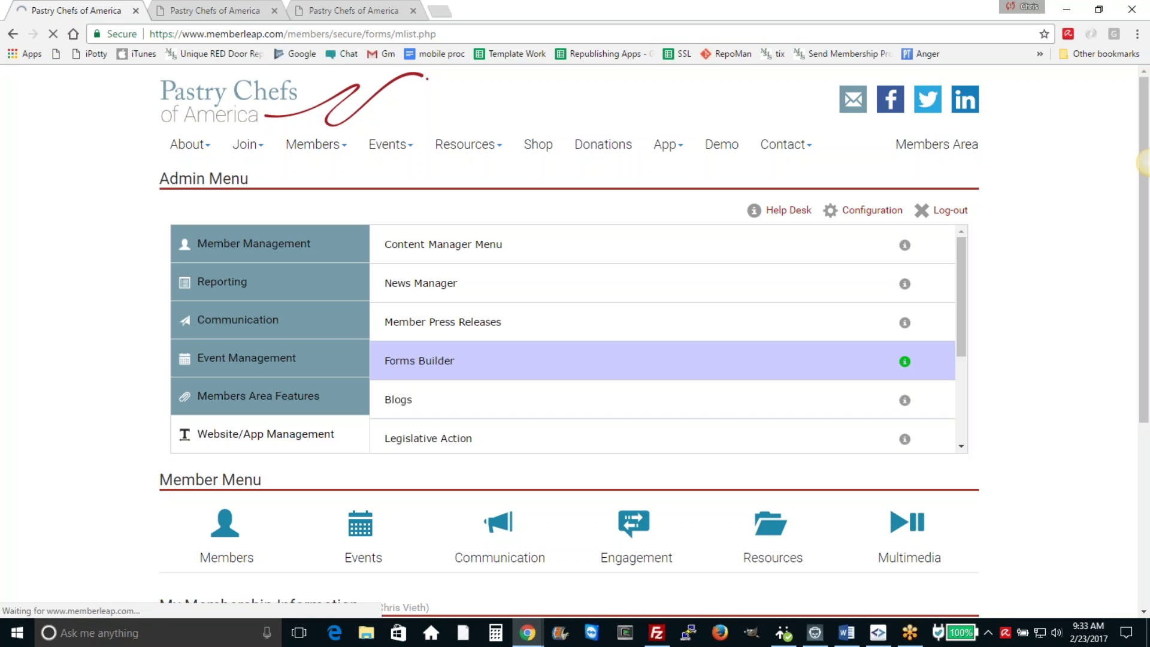
pyautogui.scroll(-3, 570, 497)
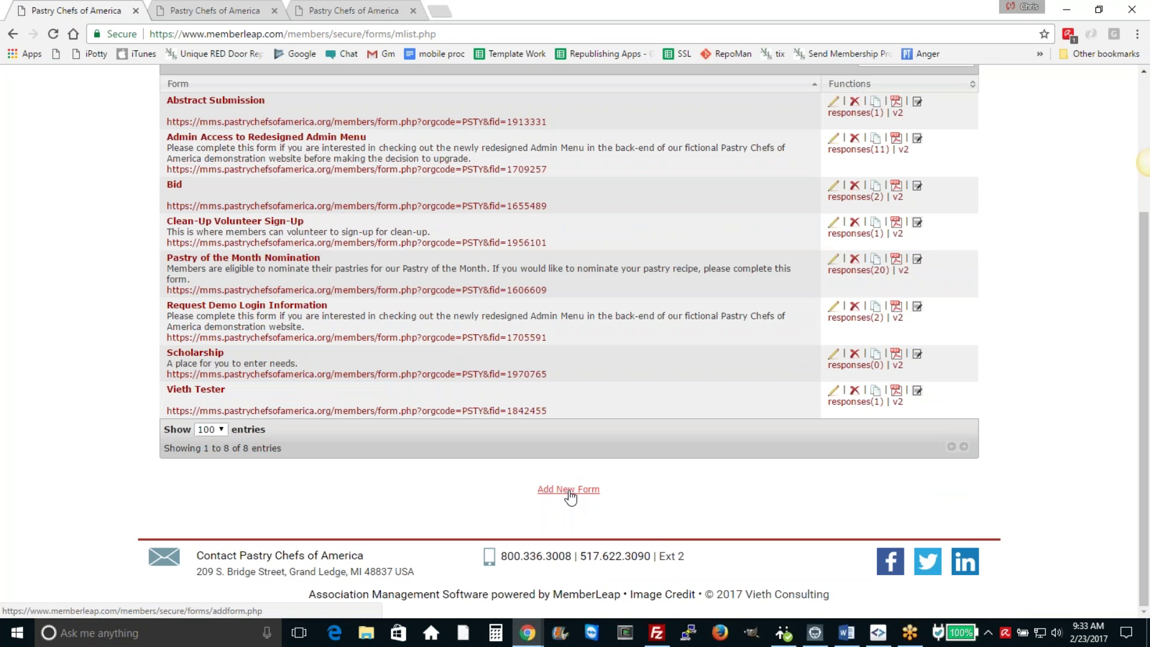
pyautogui.click(568, 491)
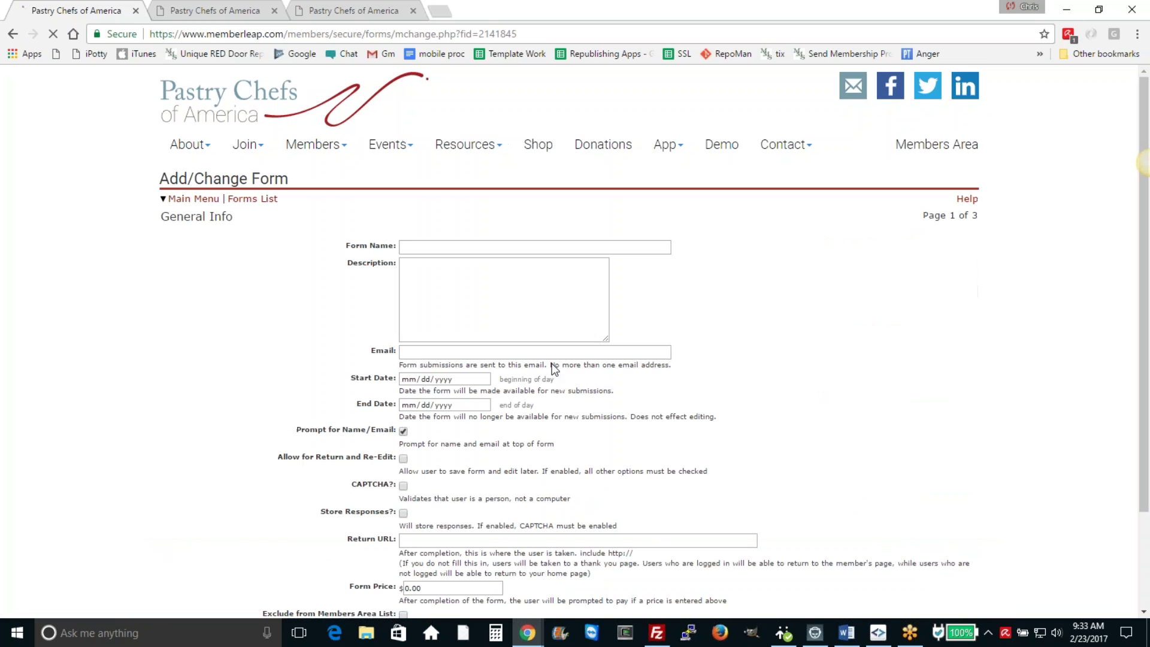
# Step: Name the form 'Children's Fun Fest' and adjust the browser zoom for readability
pyautogui.click(491, 246)
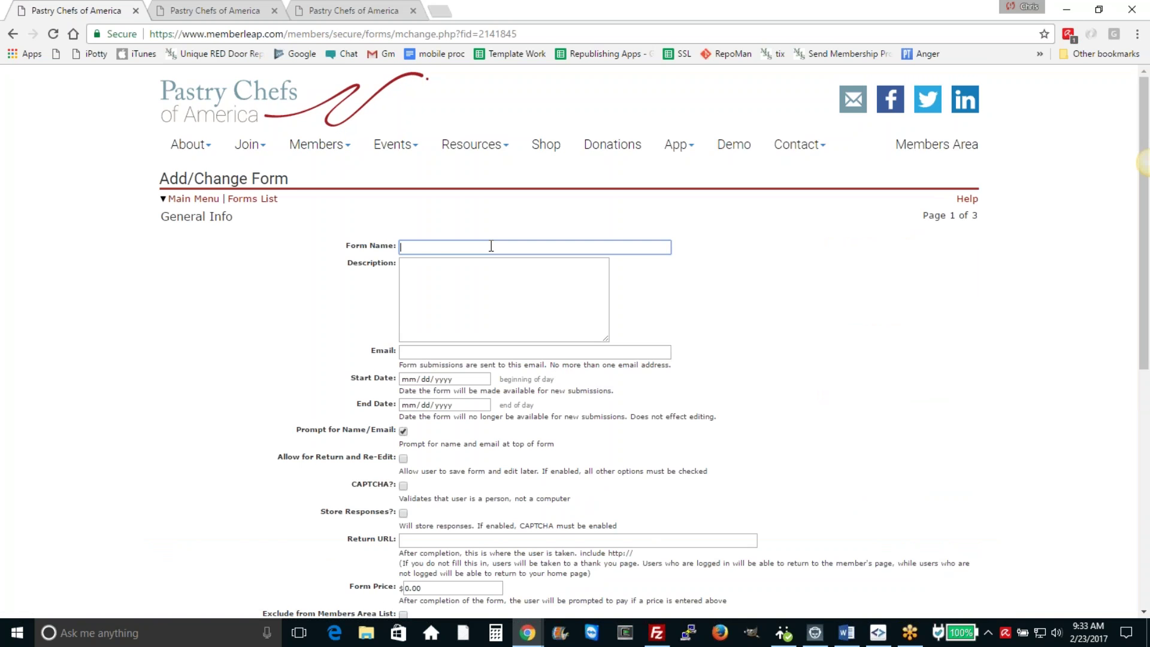
pyautogui.write("Children's Fun Fest")
pyautogui.click(1137, 34)
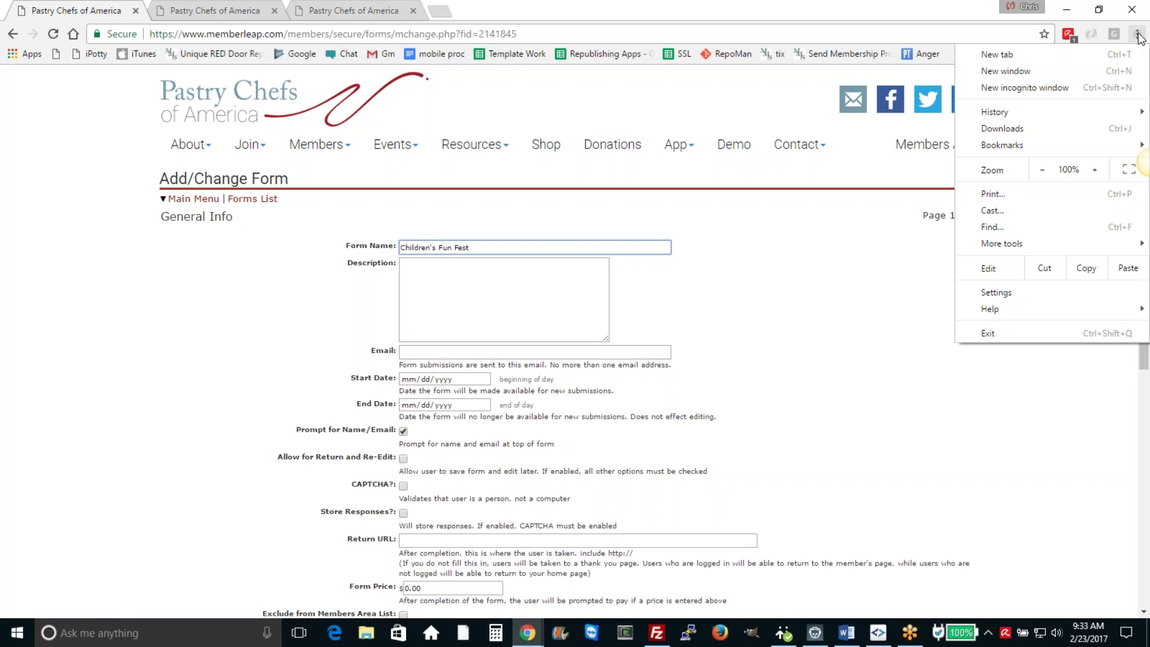
pyautogui.click(1095, 170)
pyautogui.click(1095, 170)
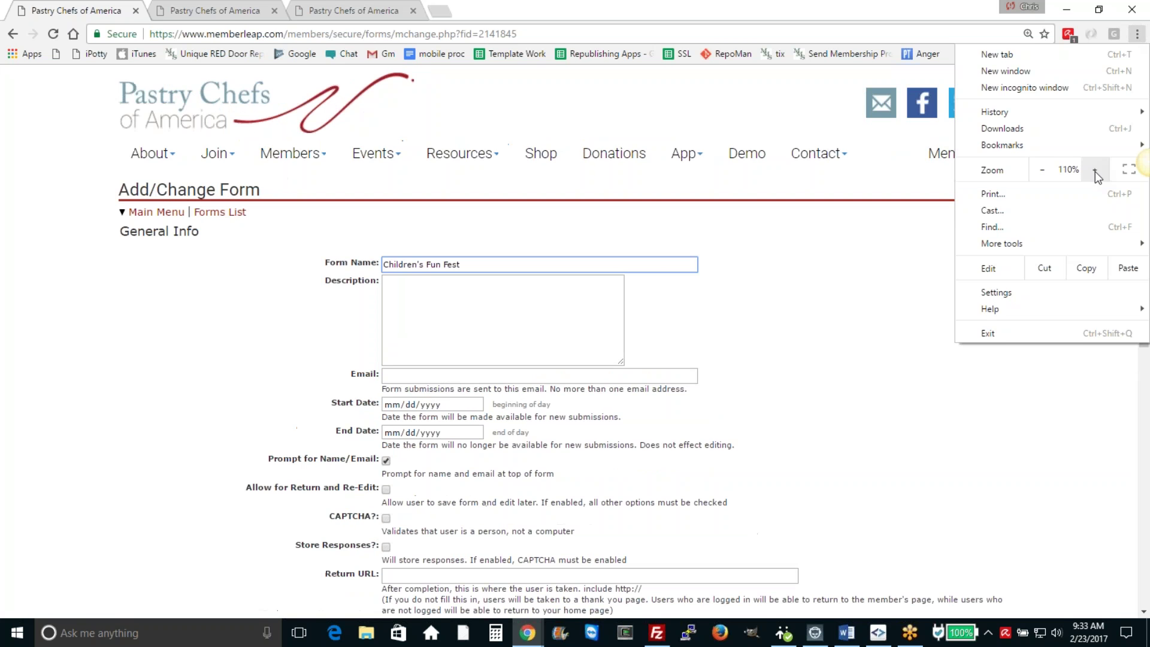
pyautogui.click(1036, 172)
pyautogui.click(900, 189)
# Step: Enter the description 'Sign up to volunteer for the fun fest on Saturday'
pyautogui.click(454, 323)
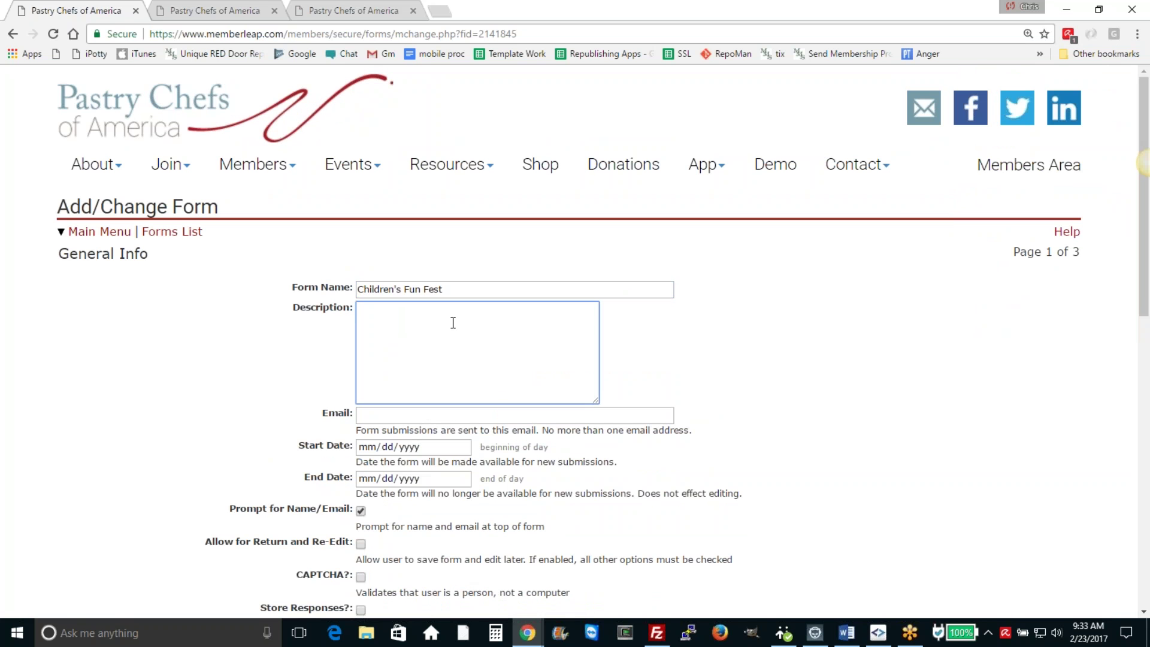
pyautogui.write('Sign up to volunteer for the fun fest on Sat')
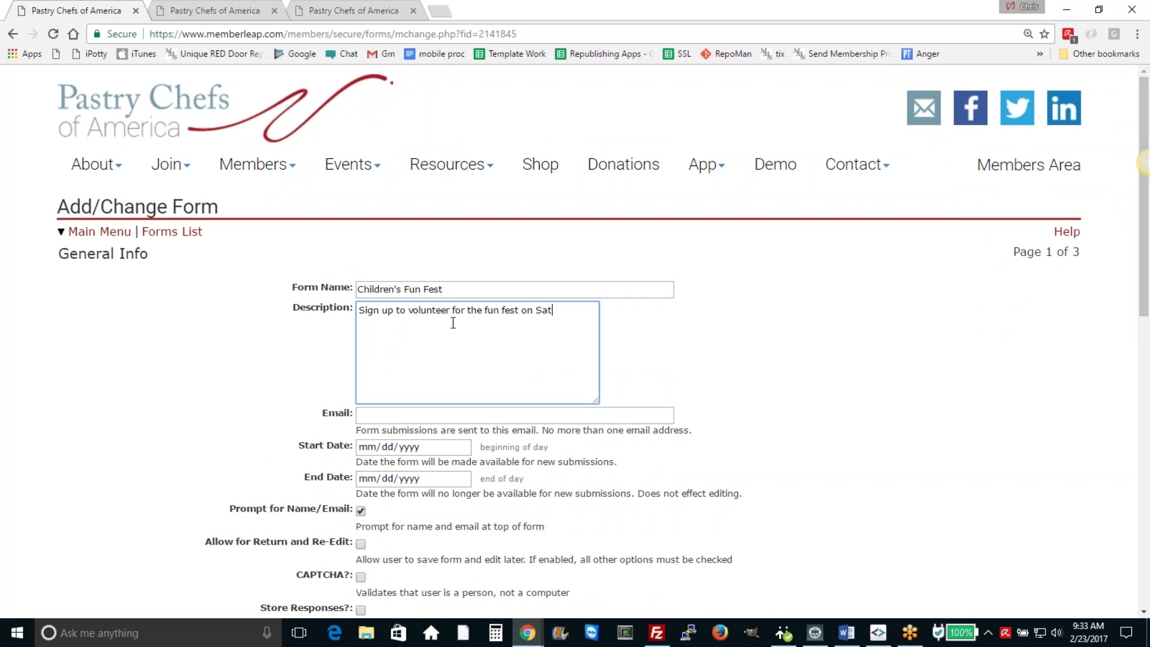
pyautogui.write('urday')
# Step: Fill in the submission notification e-mail address and leave the Start Date empty
pyautogui.click(414, 416)
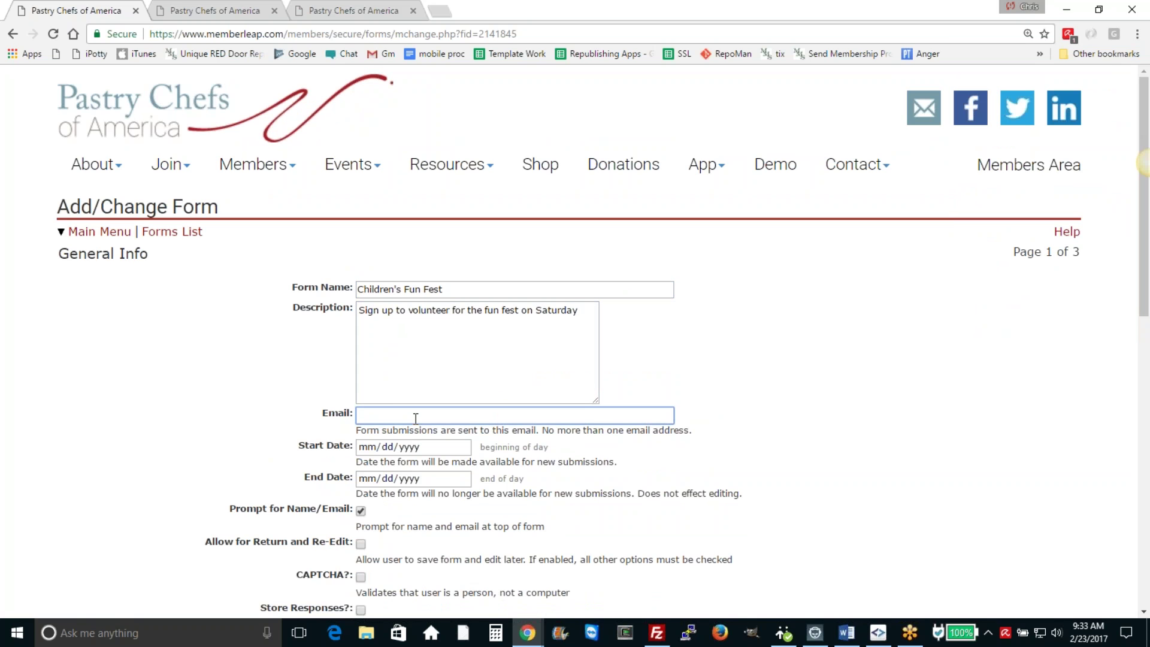
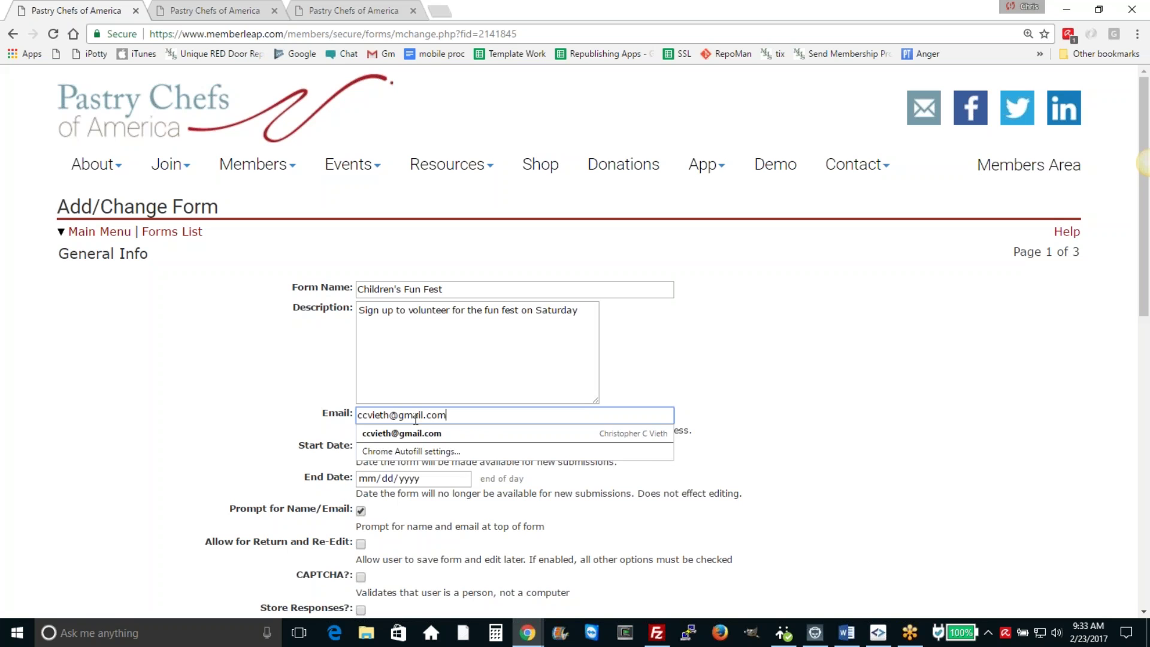
pyautogui.press('Escape')
pyautogui.press('Tab')
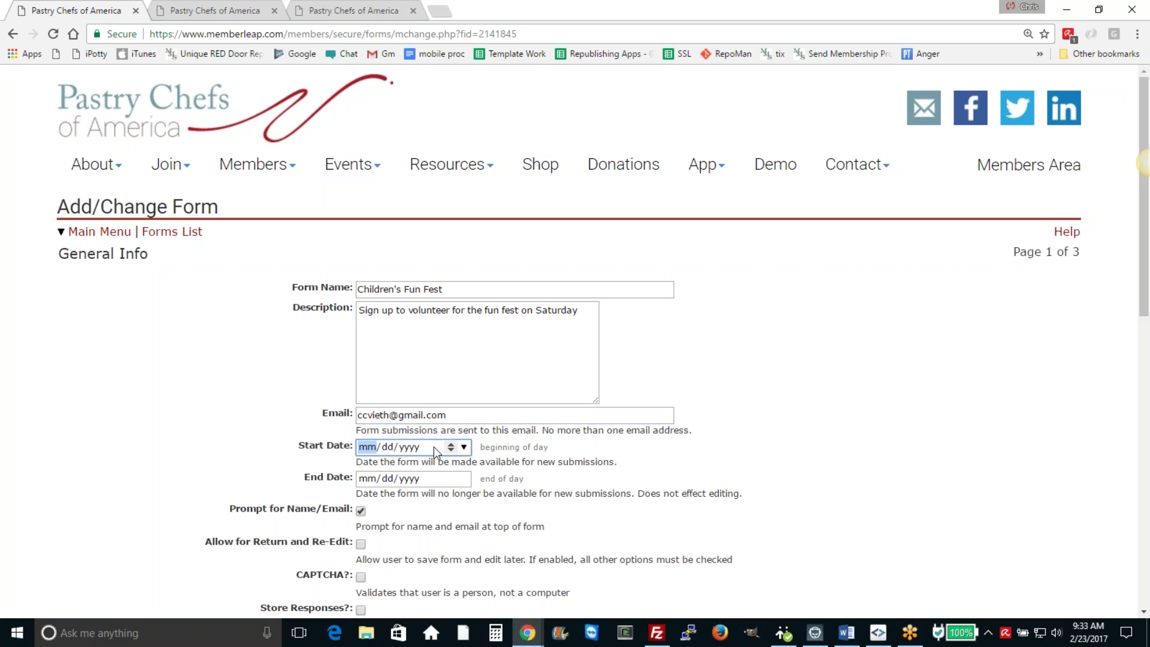
pyautogui.click(464, 446)
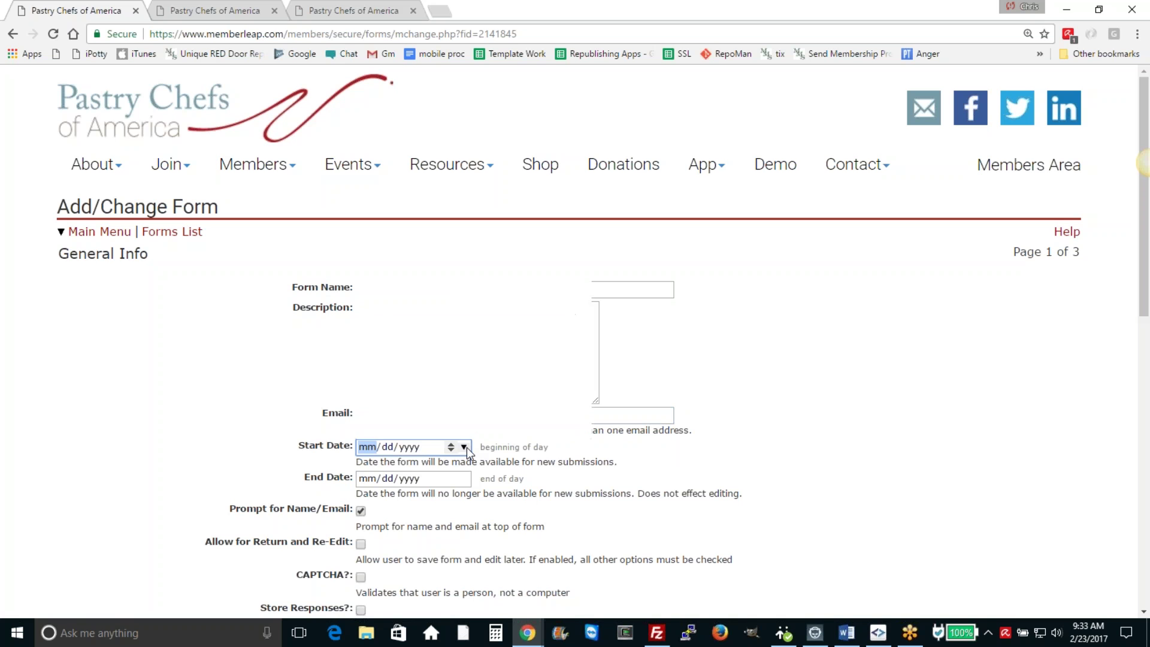
pyautogui.click(430, 447)
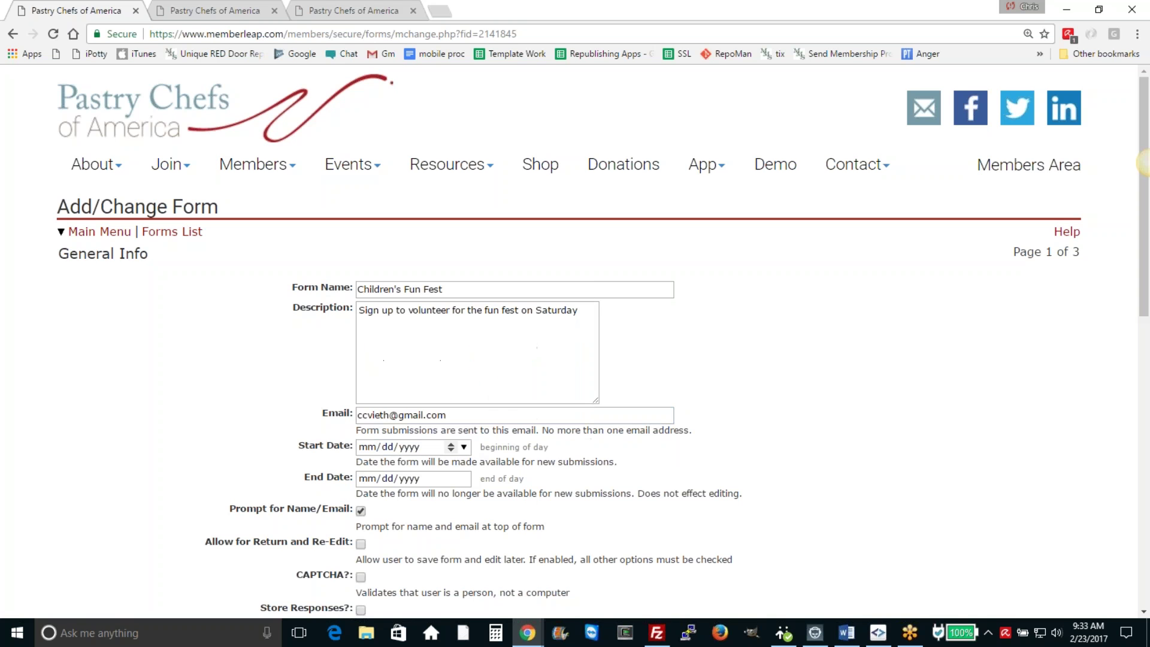
# Step: Turn on Store Responses and leave the form price at 0.00
pyautogui.scroll(-1, 710, 462)
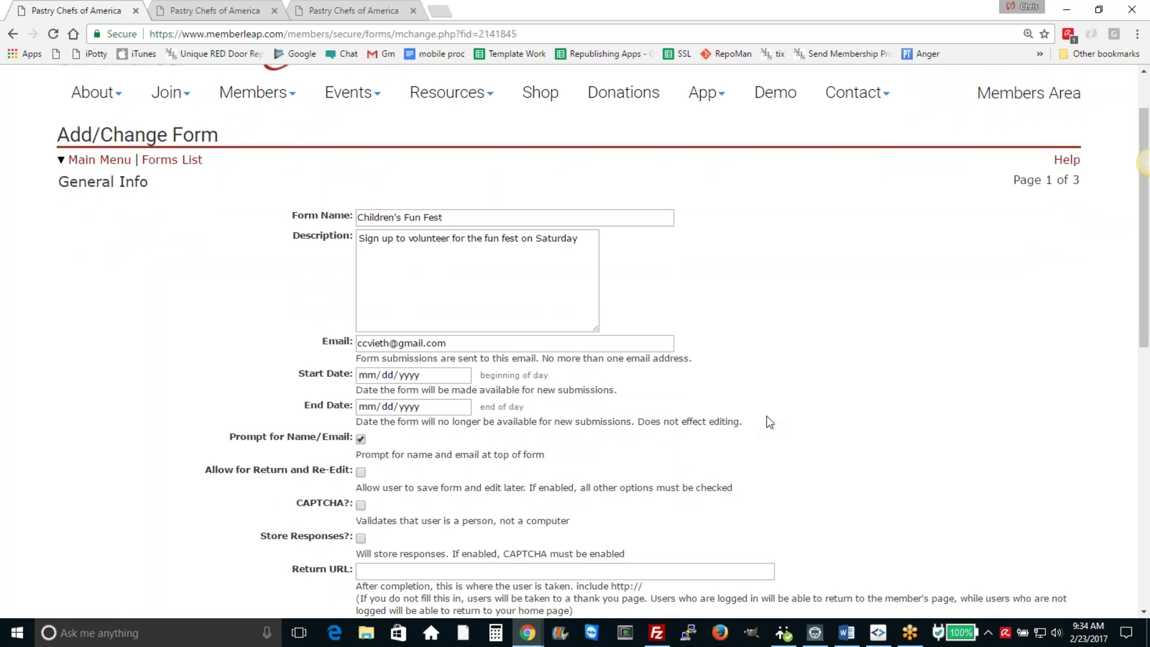
pyautogui.scroll(-1, 401, 440)
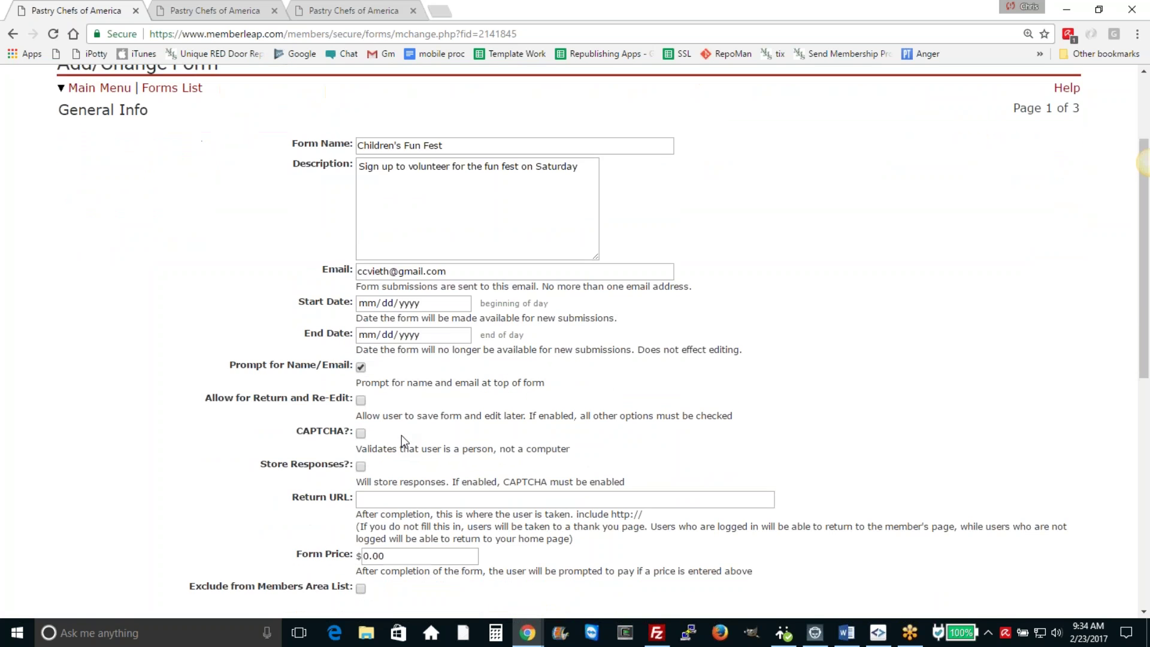
pyautogui.scroll(-1, 401, 440)
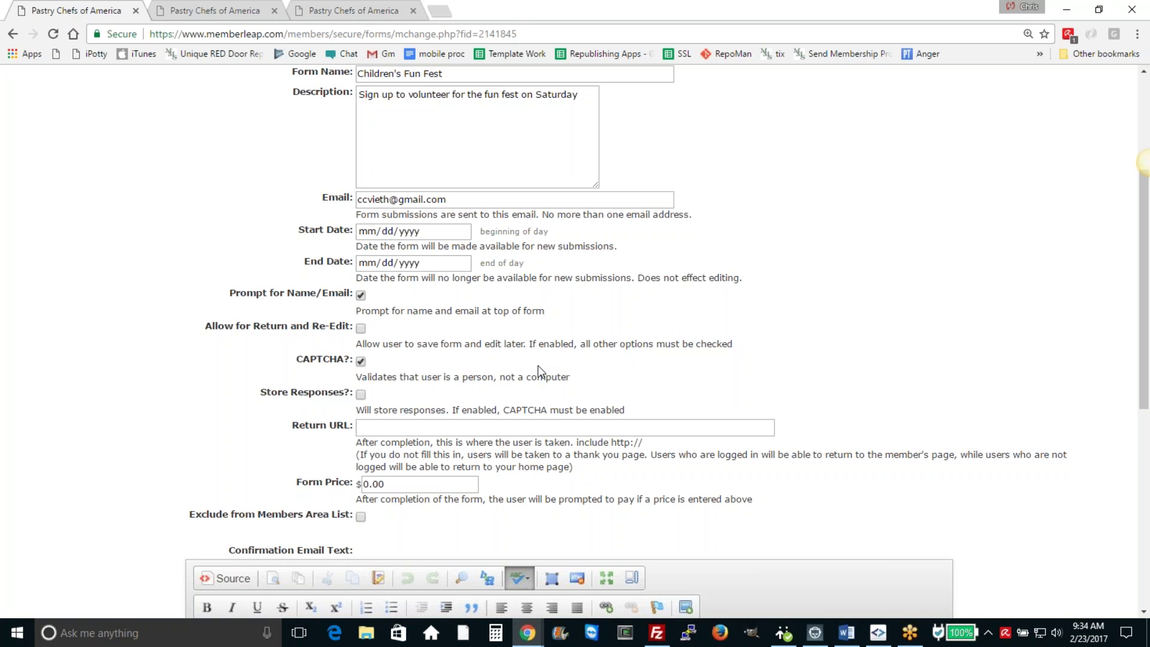
pyautogui.click(360, 395)
pyautogui.scroll(-4, 779, 320)
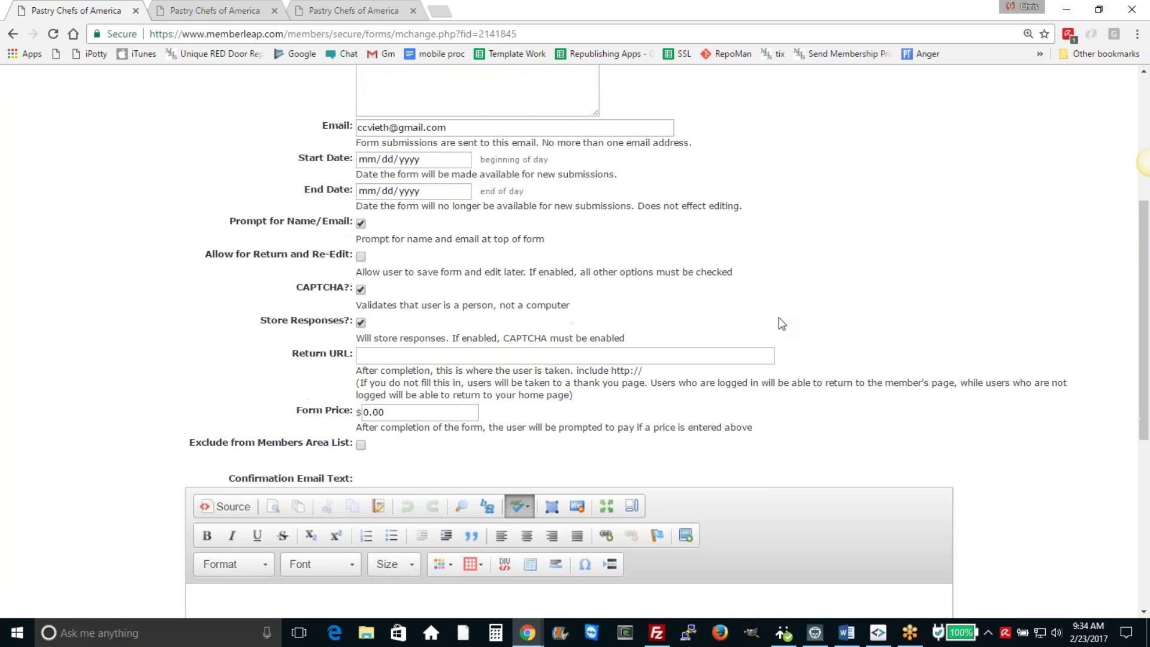
pyautogui.moveTo(386, 267); pyautogui.dragTo(359, 268)
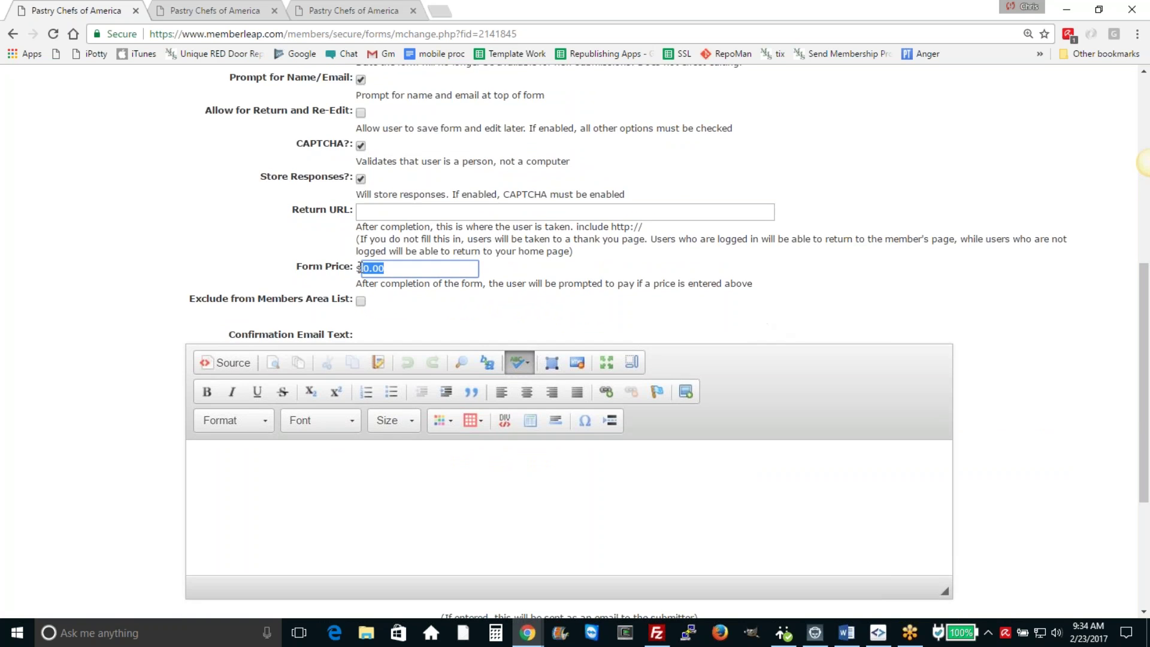
pyautogui.click(828, 299)
pyautogui.scroll(-1, 829, 300)
pyautogui.scroll(-3, 830, 299)
# Step: Set the confirmation e-mail text to 'Thank you for signing up!' and continue to Questions
pyautogui.click(710, 337)
pyautogui.write('Tha')
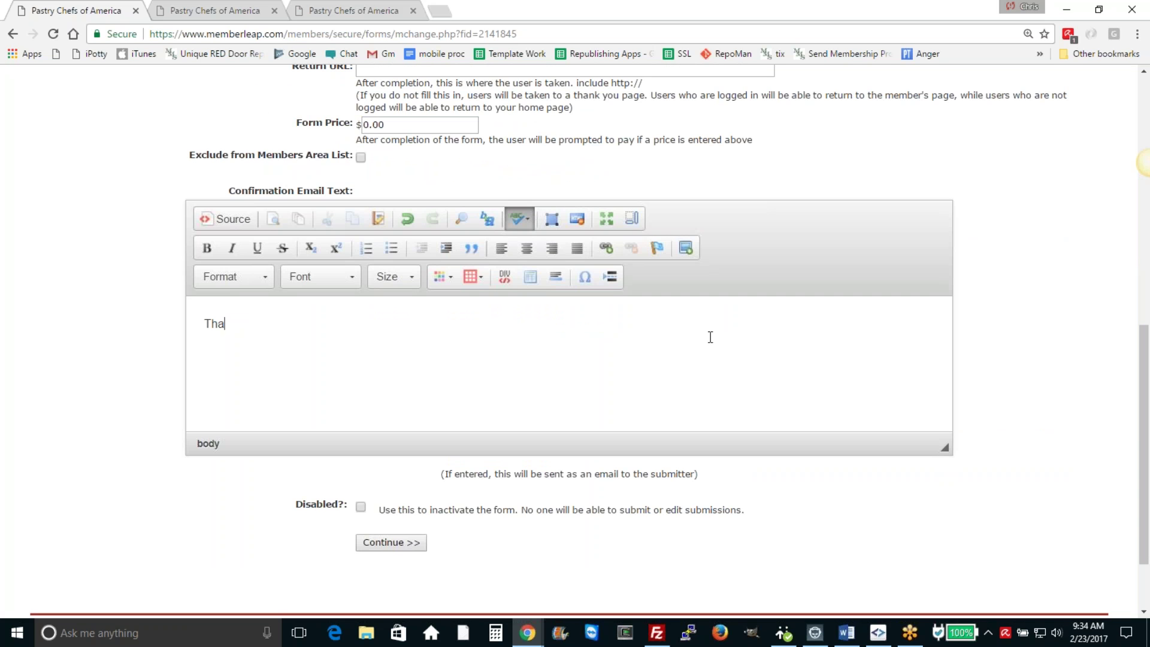
pyautogui.write('nk you for signing up!')
pyautogui.click(388, 544)
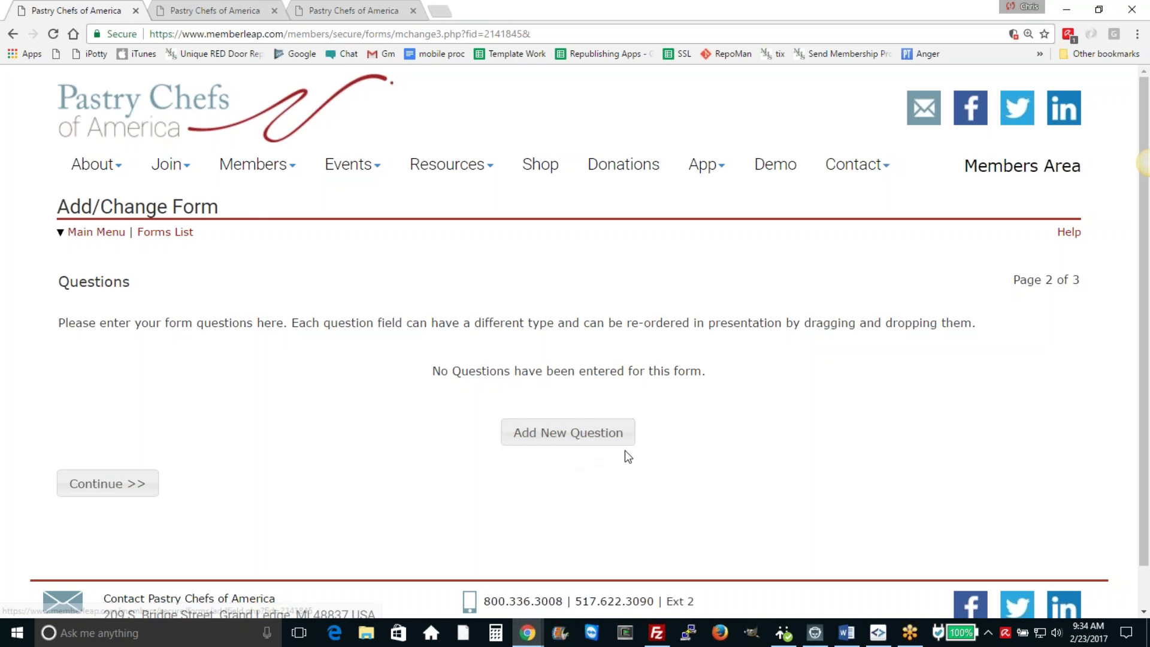
# Step: Add a Multiple Choice question worded 'Which shifts are you able to work'
pyautogui.click(567, 440)
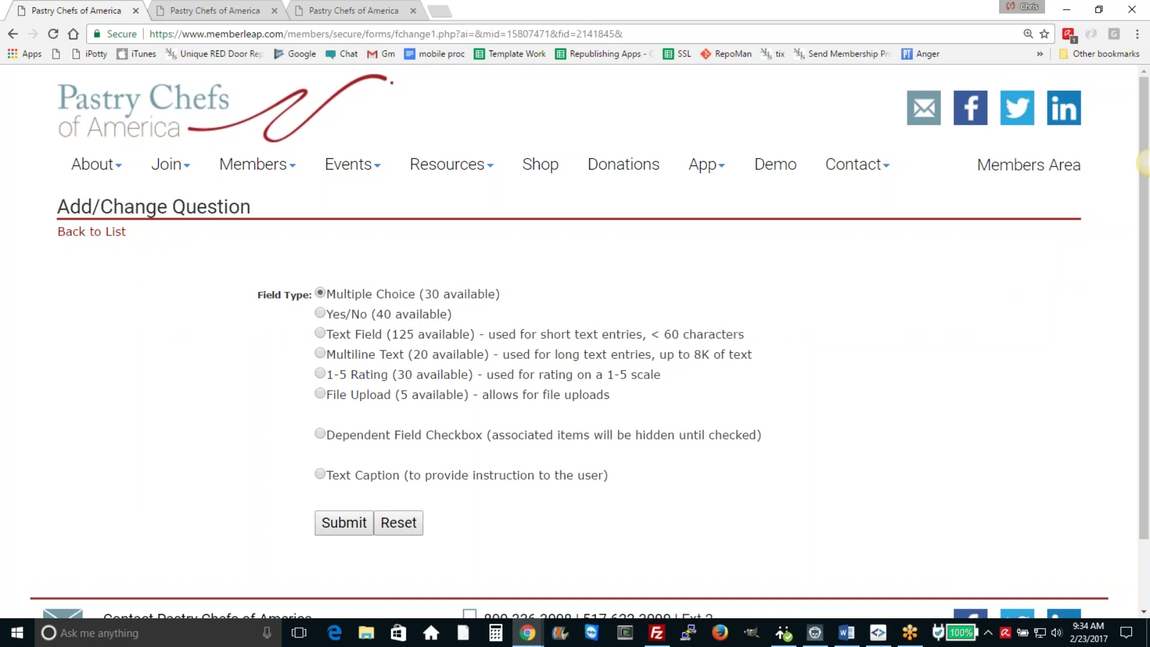
pyautogui.moveTo(283, 293); pyautogui.dragTo(757, 436)
pyautogui.click(479, 317)
pyautogui.click(338, 529)
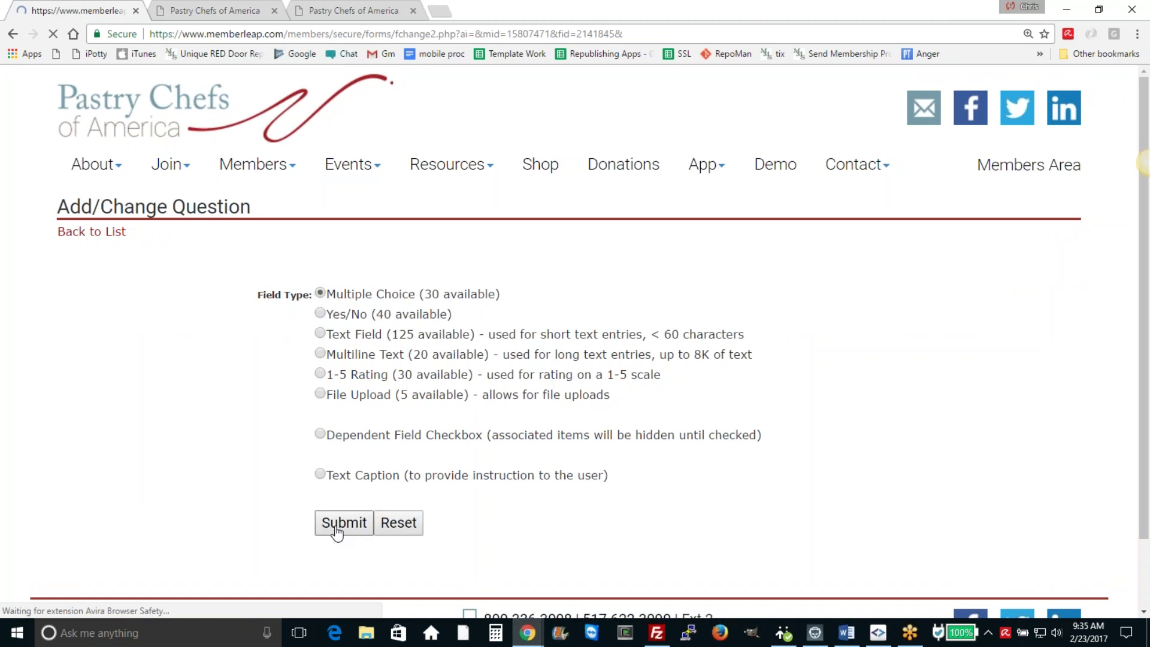
pyautogui.write('Wh')
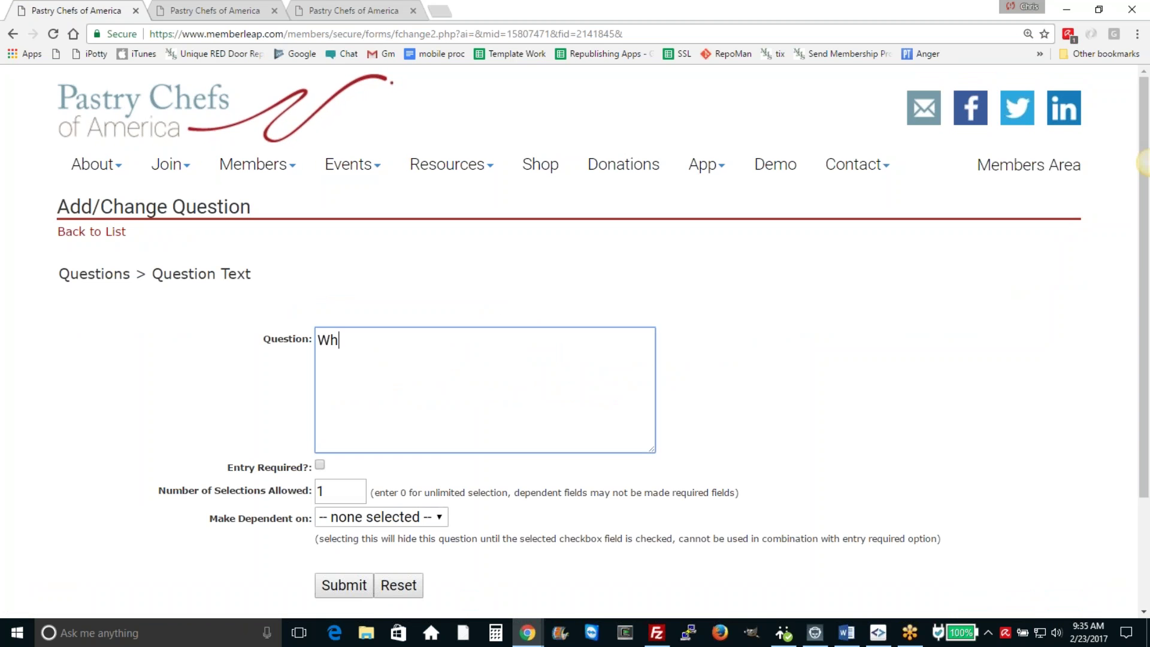
pyautogui.write('ich shifts are you a')
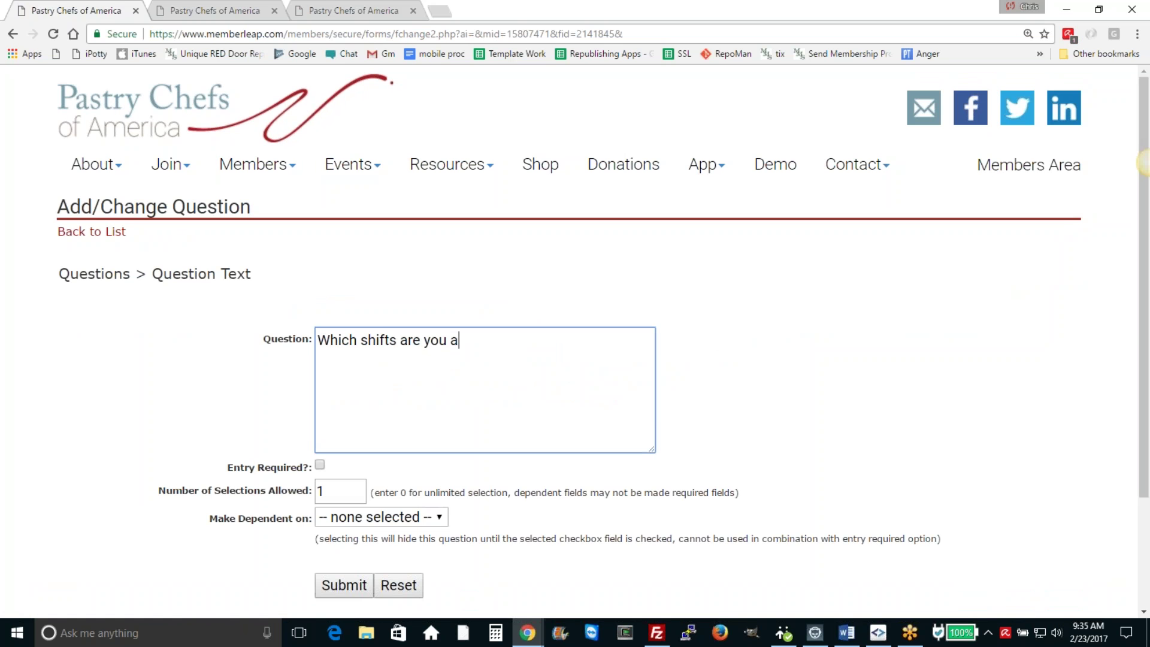
pyautogui.write('ble to work')
# Step: Set allowed selections to 0 (unlimited), make the question required, and save it
pyautogui.doubleClick(334, 488)
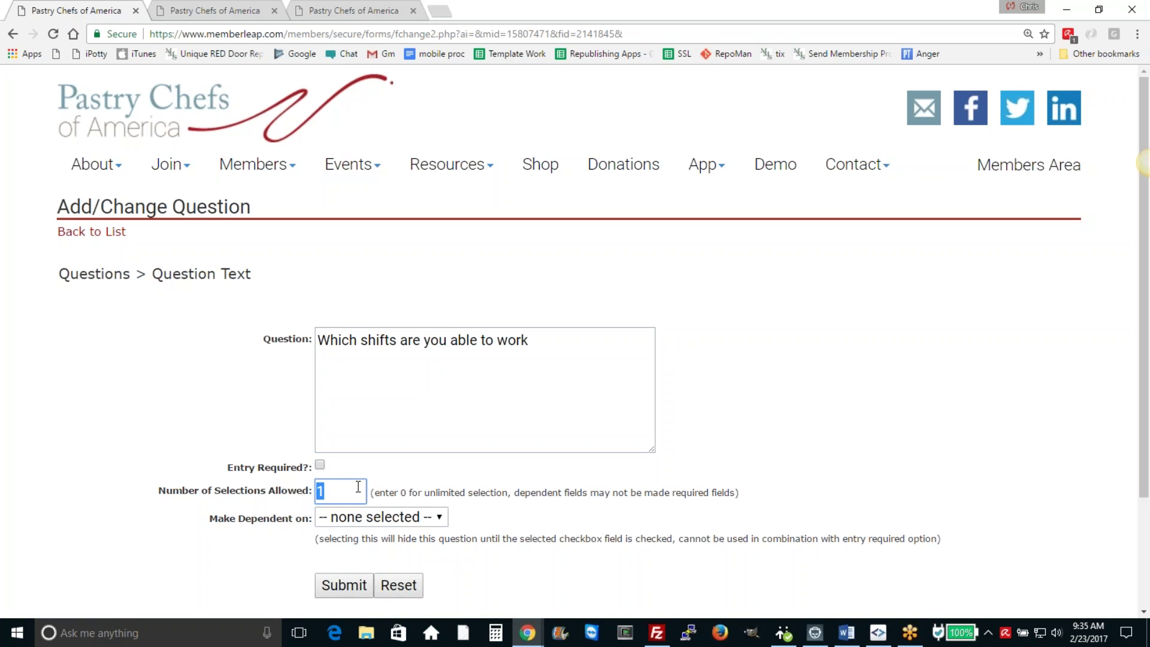
pyautogui.write('3')
pyautogui.hotkey('ctrl', 'a')
pyautogui.write('0')
pyautogui.click(324, 464)
pyautogui.click(357, 585)
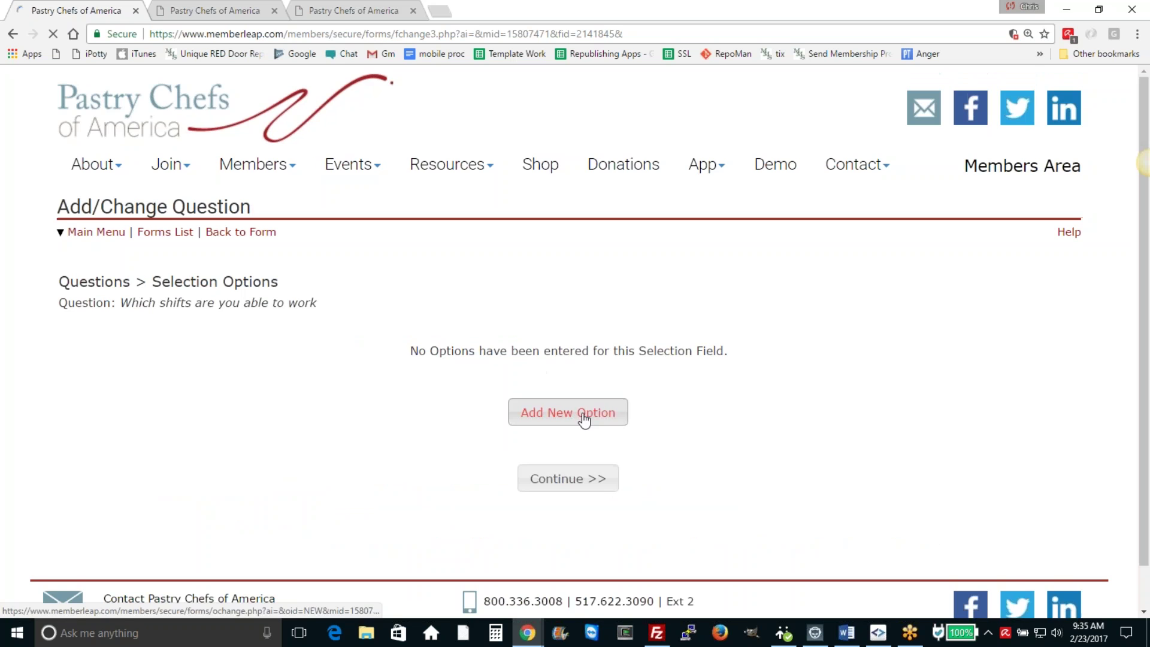
# Step: Add the shift options 12-2, 2-4 and 4-6 to the question
pyautogui.click(567, 413)
pyautogui.click(431, 268)
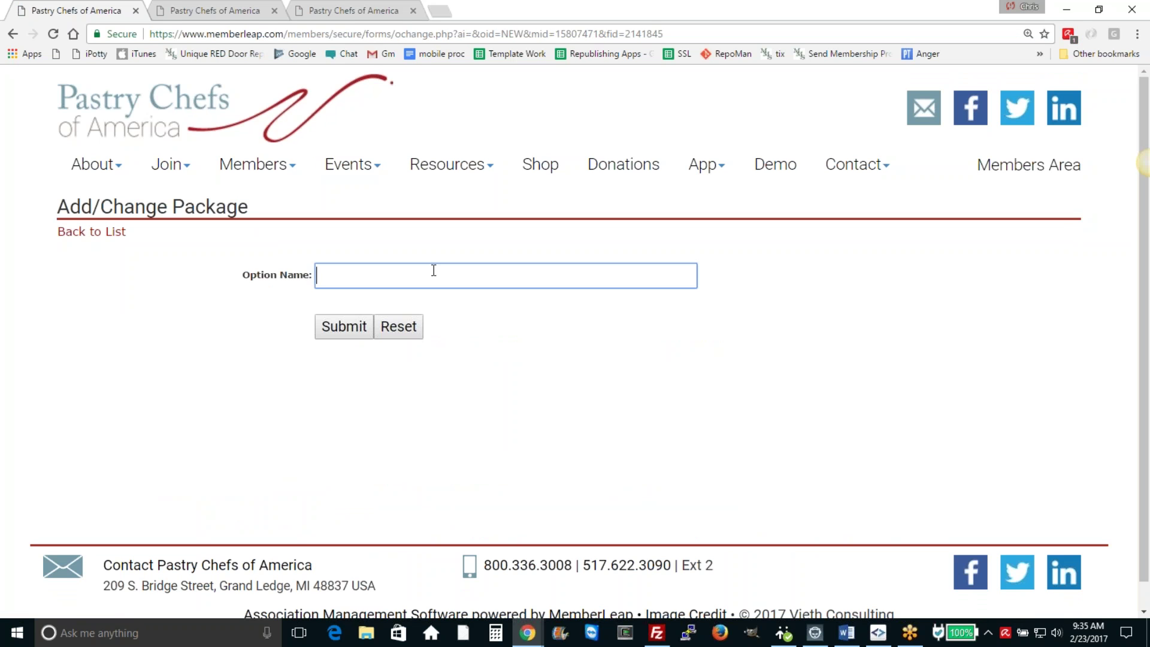
pyautogui.write('12-2')
pyautogui.click(335, 329)
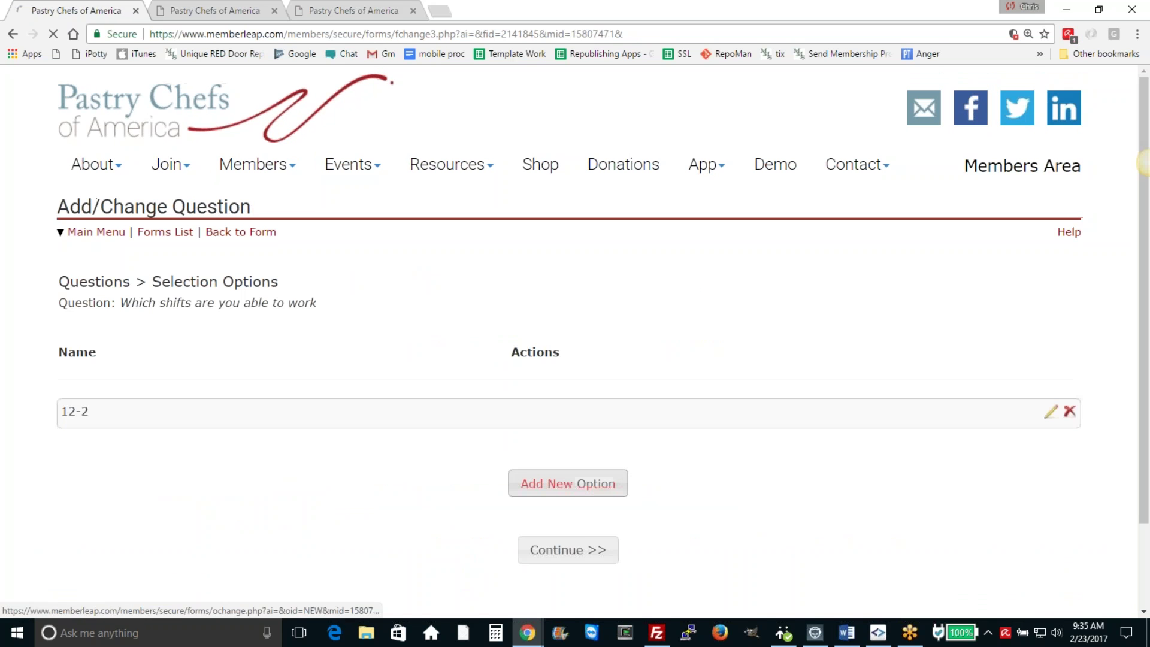
pyautogui.click(575, 478)
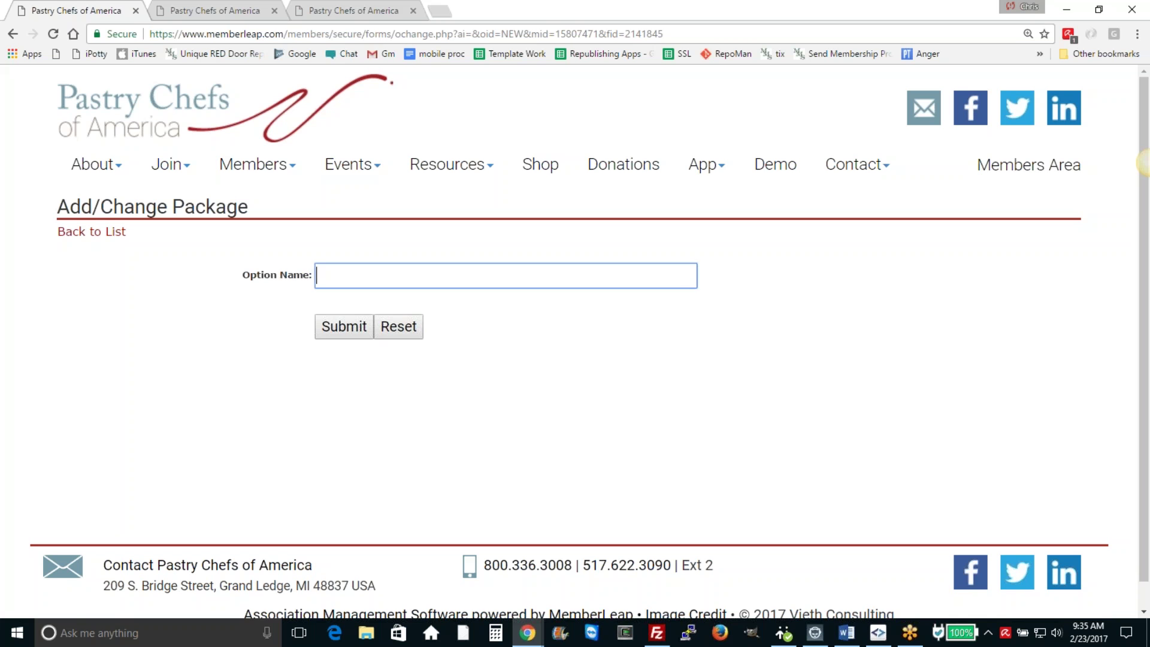
pyautogui.write('2-4')
pyautogui.click(359, 335)
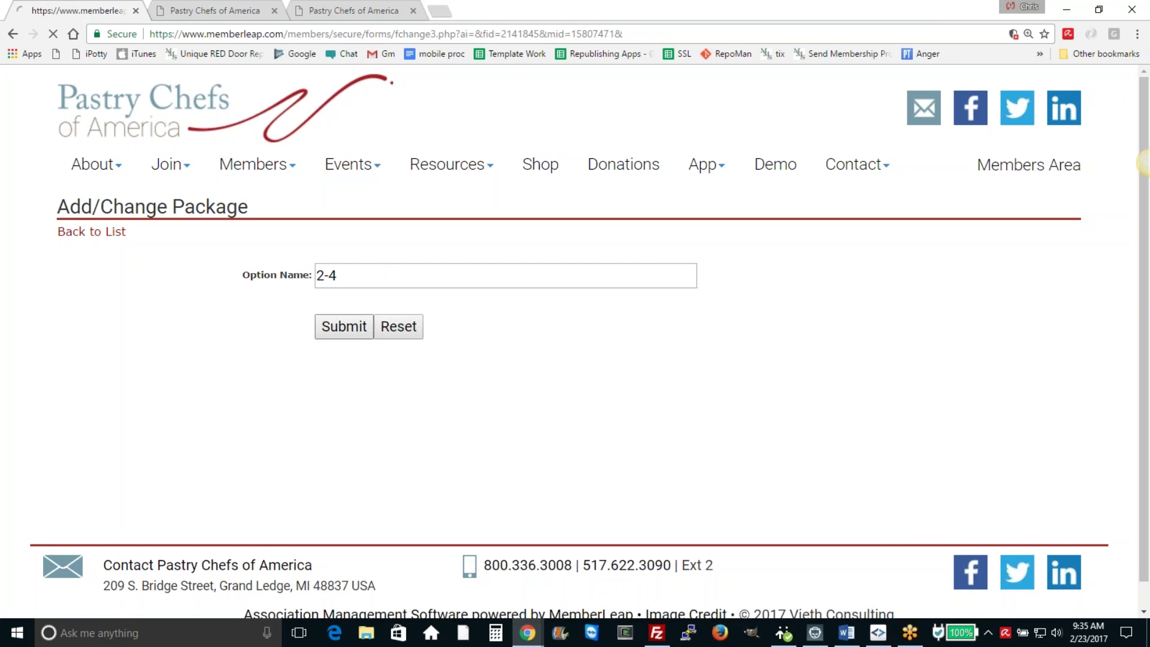
pyautogui.click(563, 522)
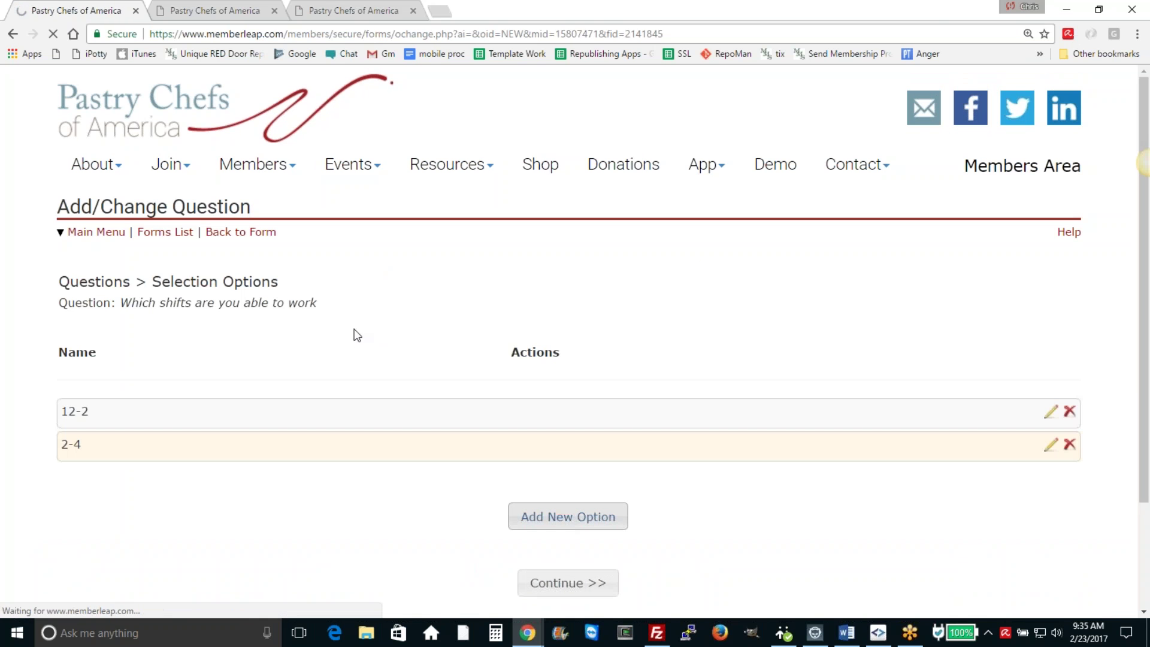
pyautogui.write('4-6')
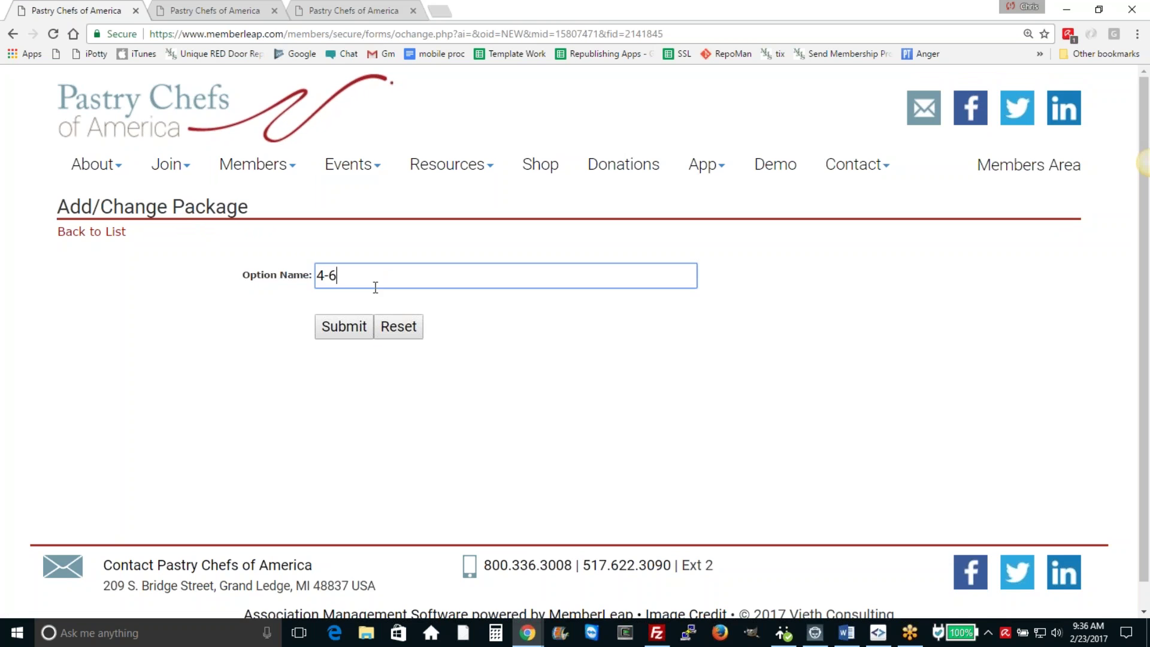
pyautogui.click(345, 328)
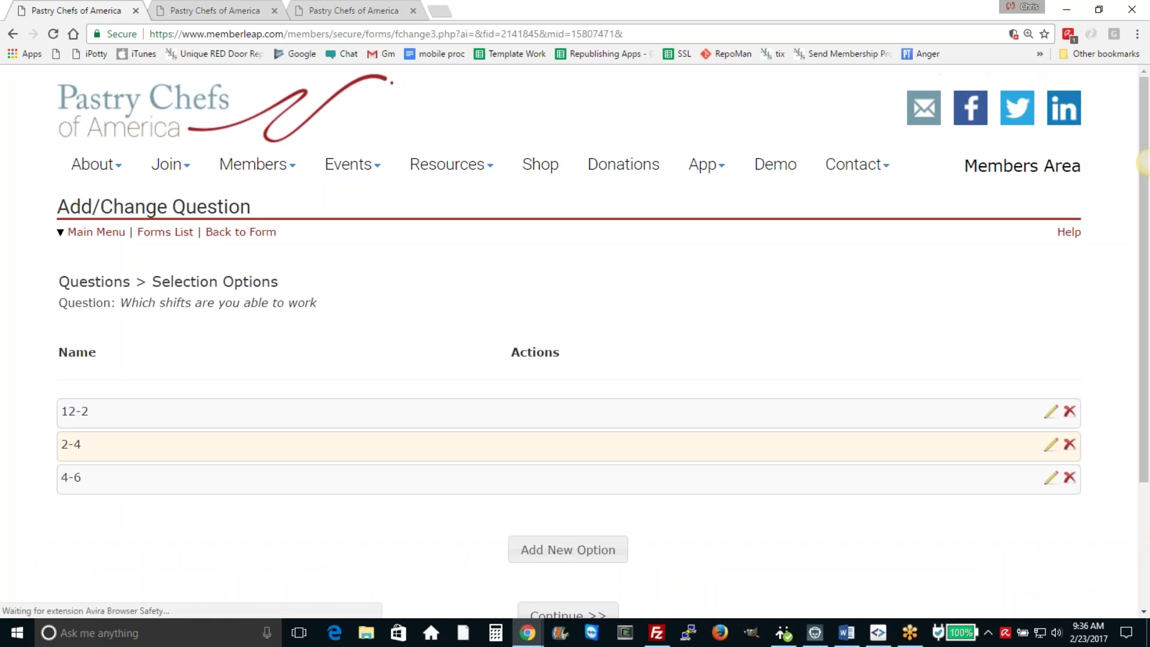
# Step: Append a question mark to the shifts question wording and return to the Questions list
pyautogui.scroll(-1, 567, 562)
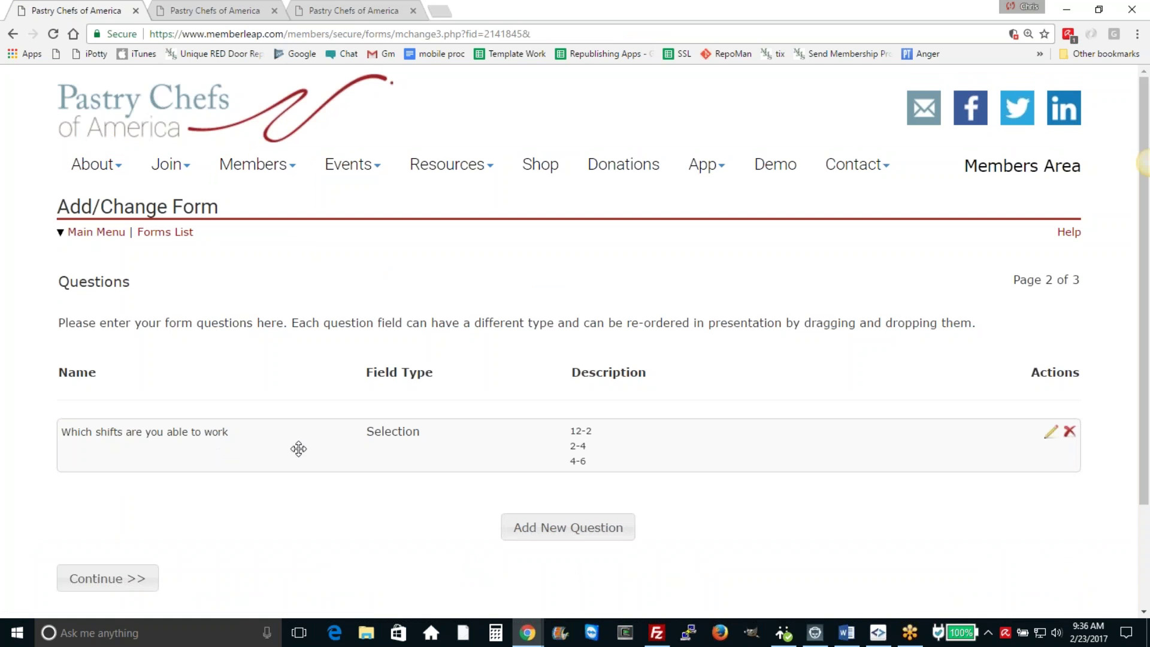
pyautogui.click(1050, 441)
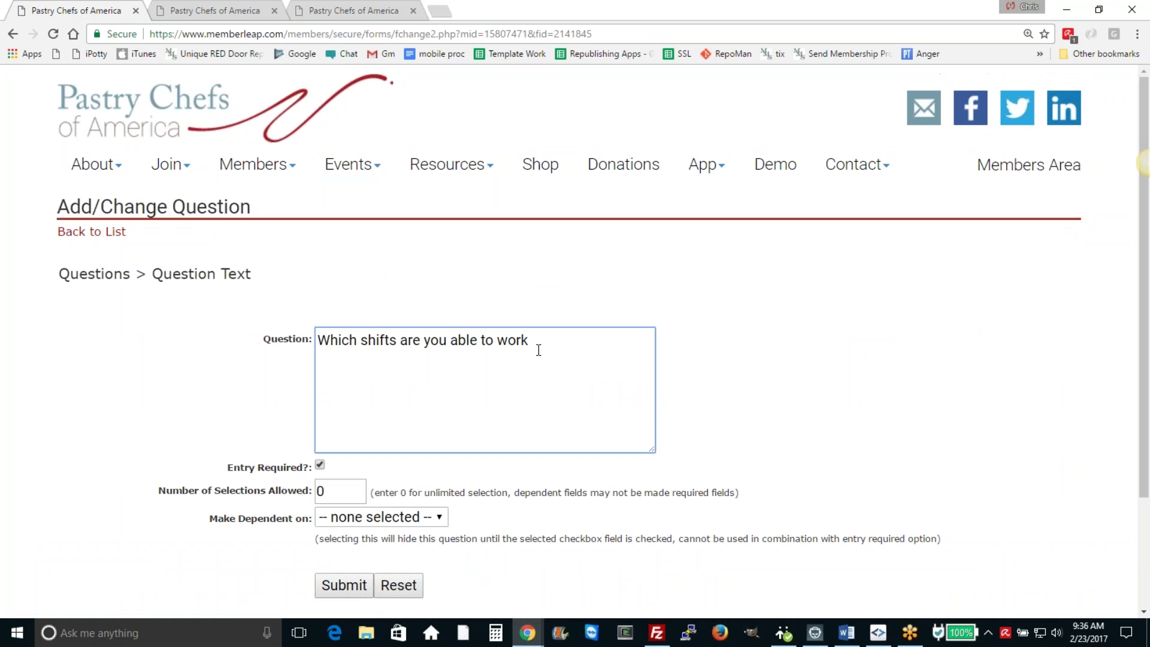
pyautogui.write('?')
pyautogui.click(344, 585)
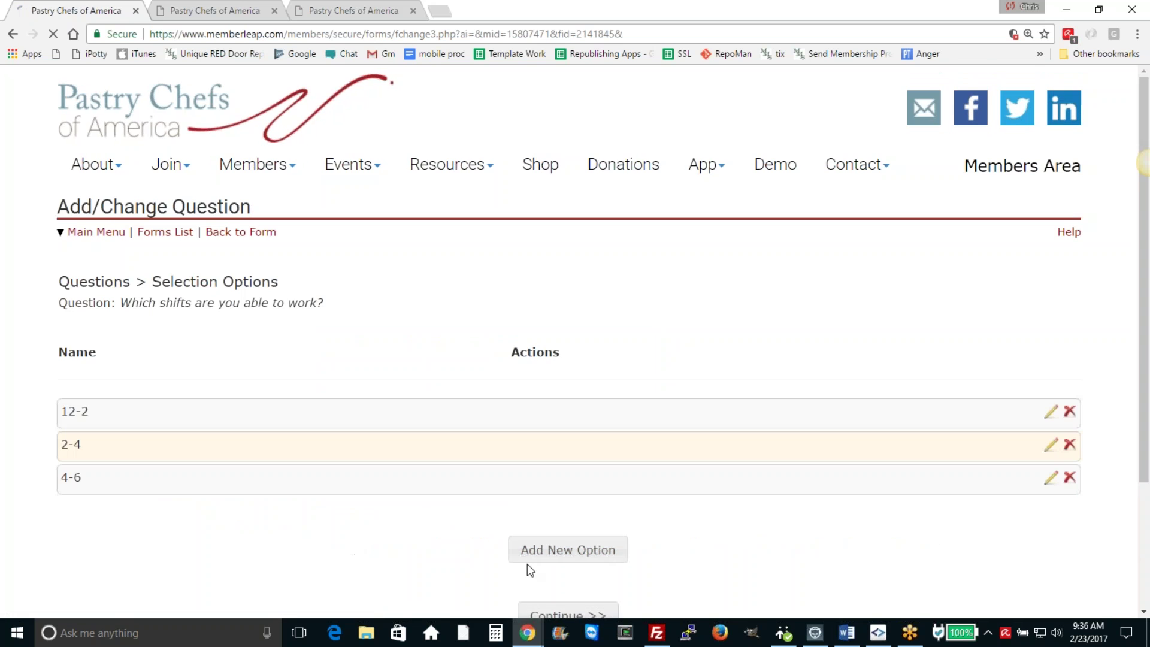
pyautogui.scroll(-3, 546, 598)
pyautogui.click(569, 471)
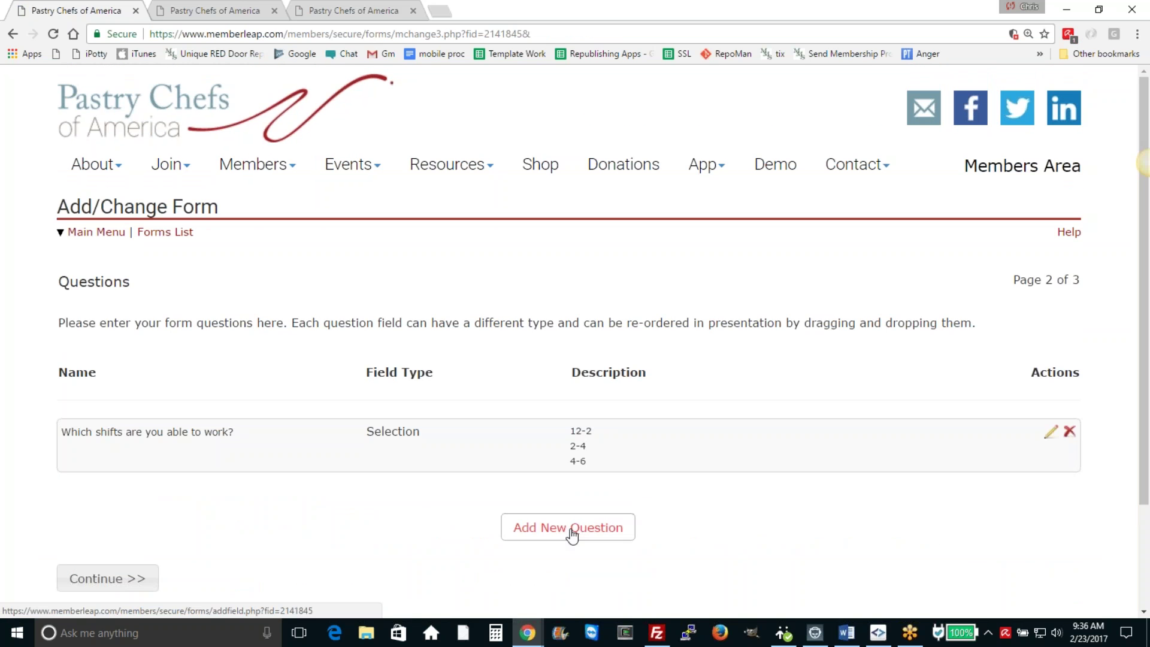
# Step: Add a 1-5 Rating question 'Do you like working outdoors?'
pyautogui.click(572, 535)
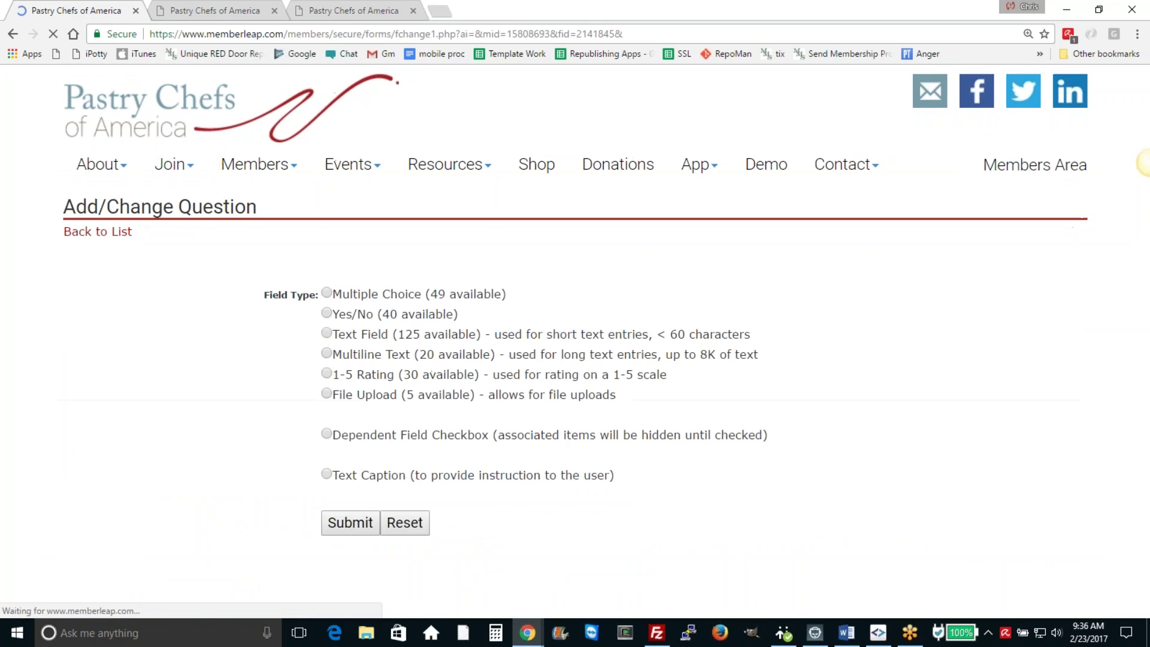
pyautogui.click(320, 373)
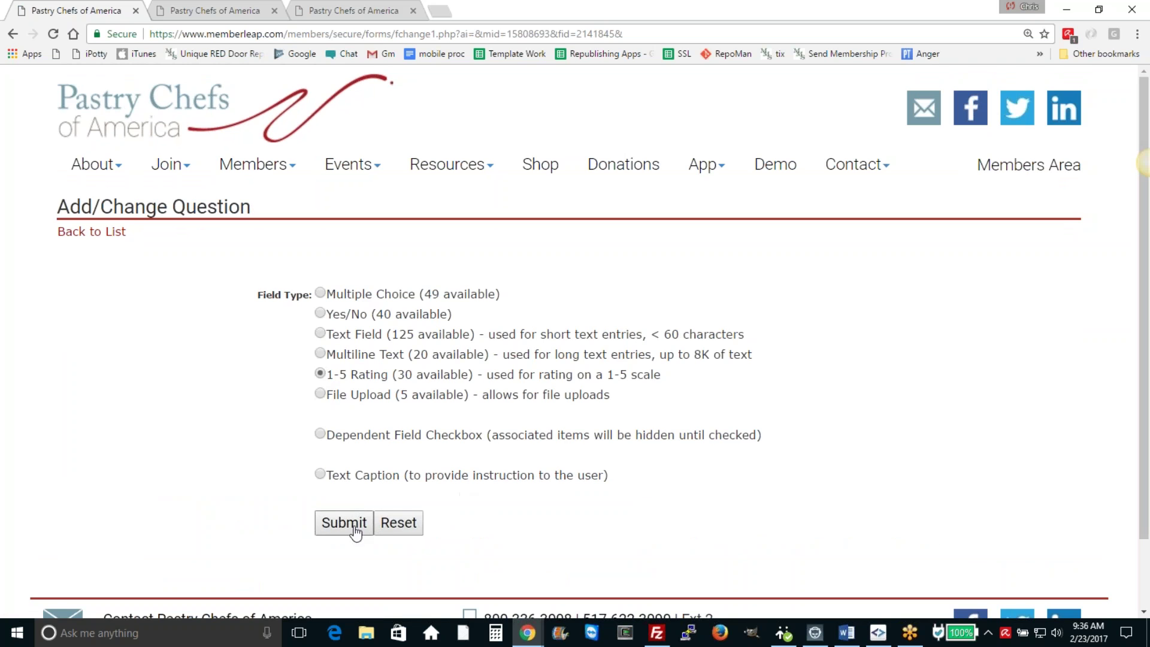
pyautogui.click(354, 530)
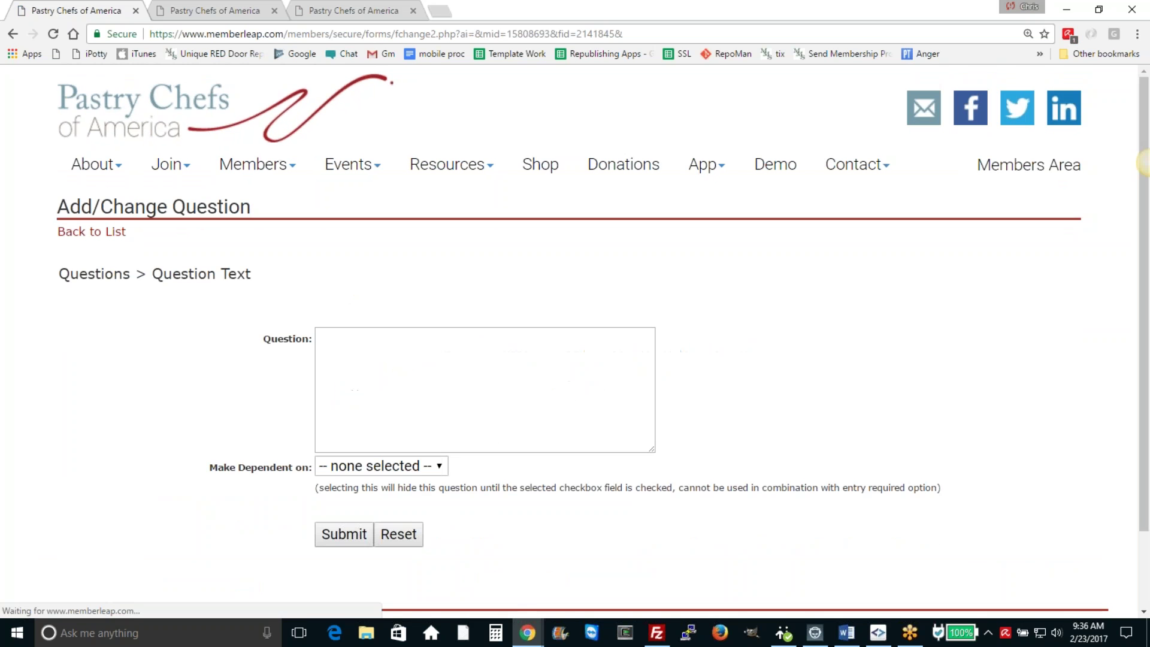
pyautogui.write('Do you like')
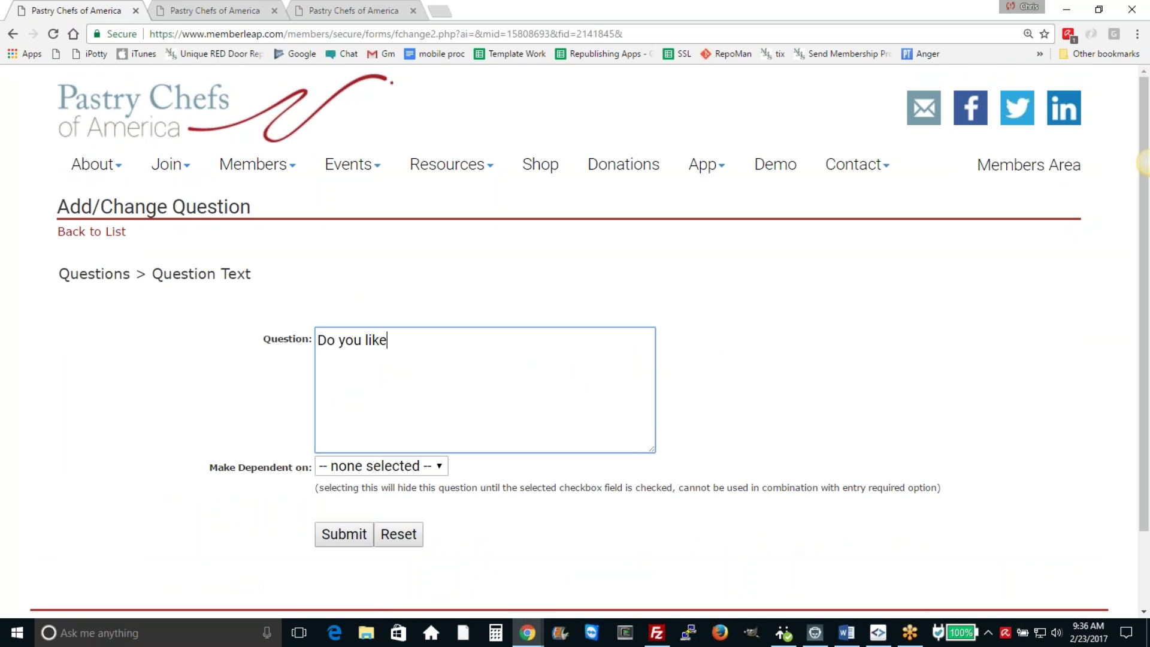
pyautogui.write(' working outdoors')
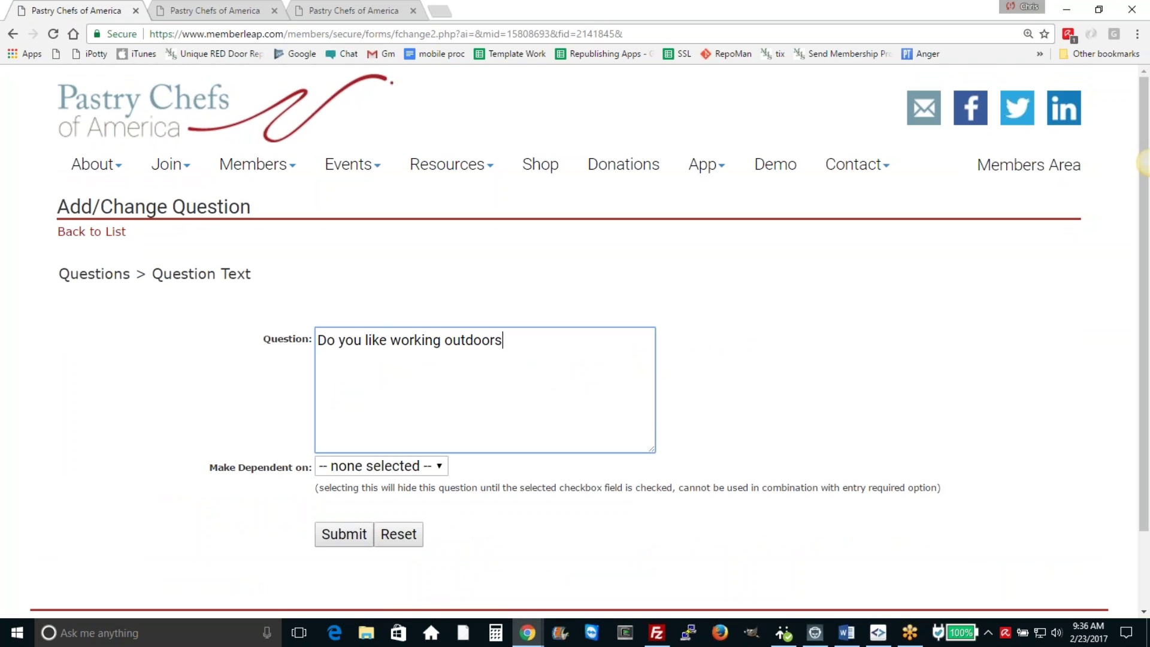
pyautogui.write('?')
pyautogui.click(350, 535)
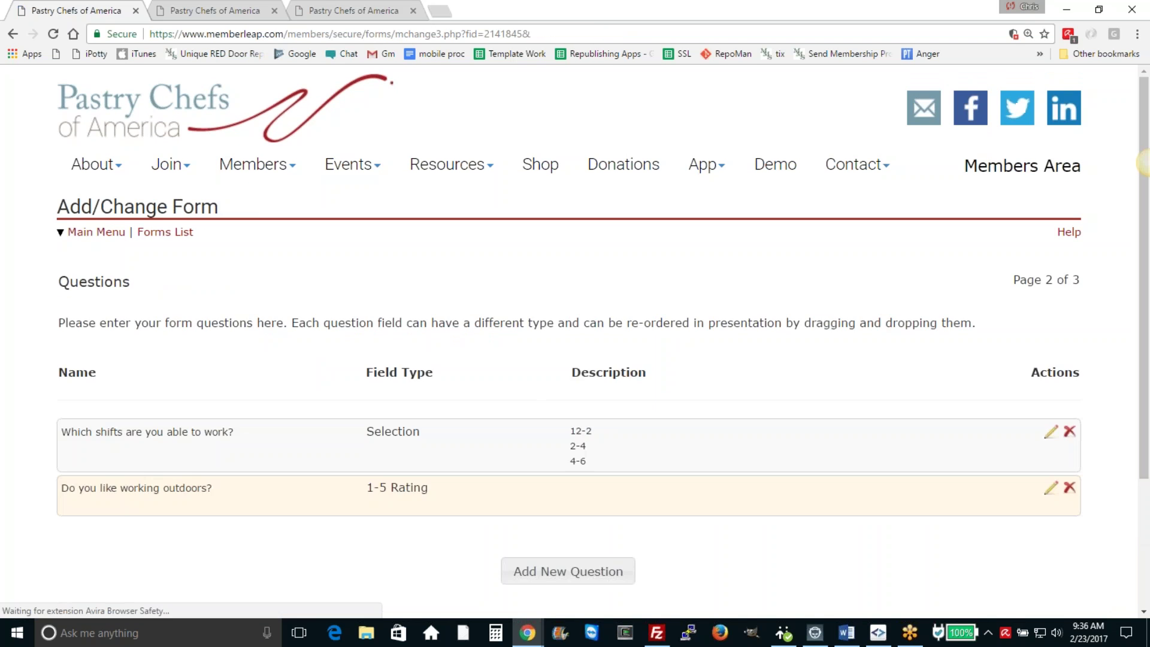
# Step: Add a 1-5 Rating question 'Are you willing to work concessions?' and try reordering it
pyautogui.click(556, 571)
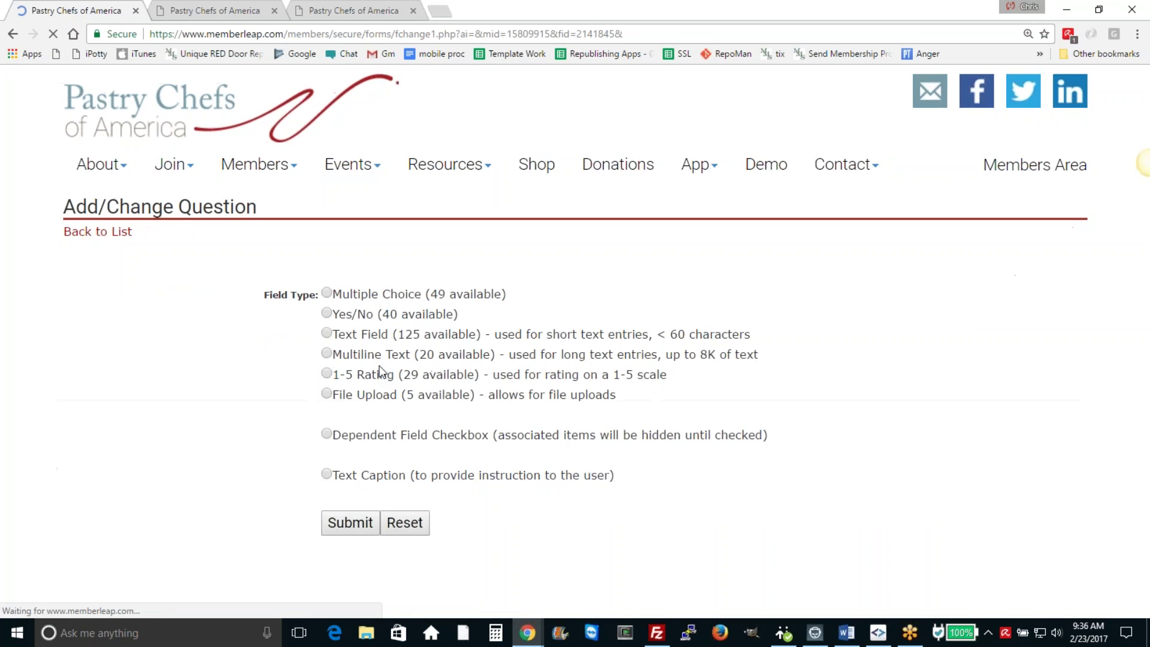
pyautogui.click(320, 373)
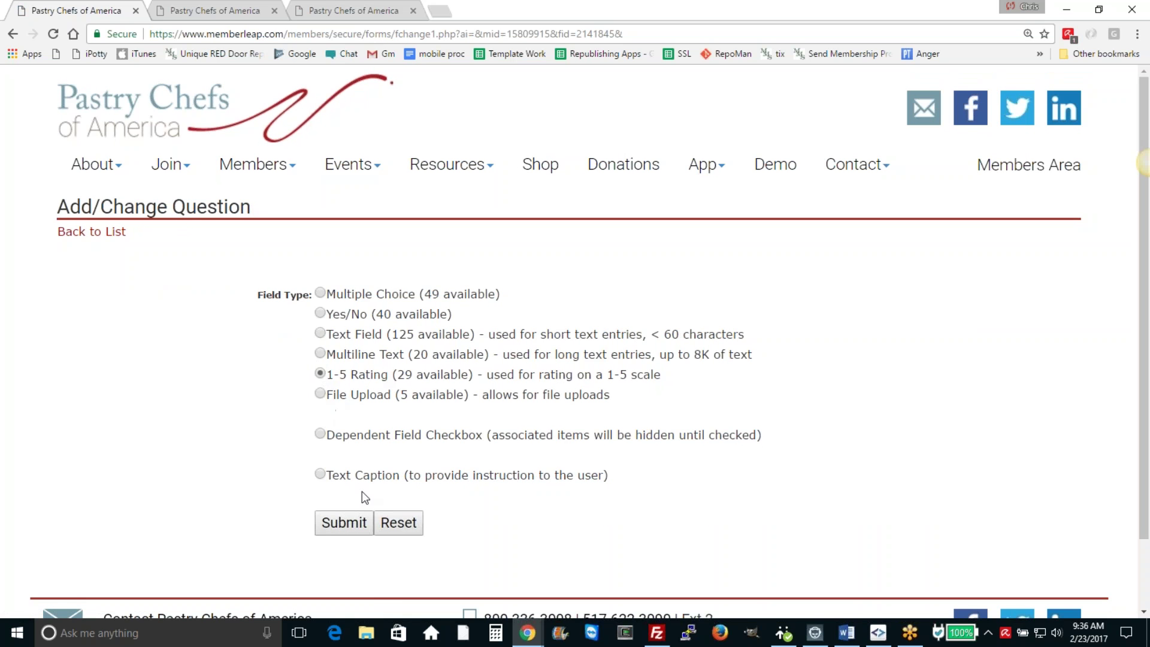
pyautogui.click(339, 526)
pyautogui.click(392, 378)
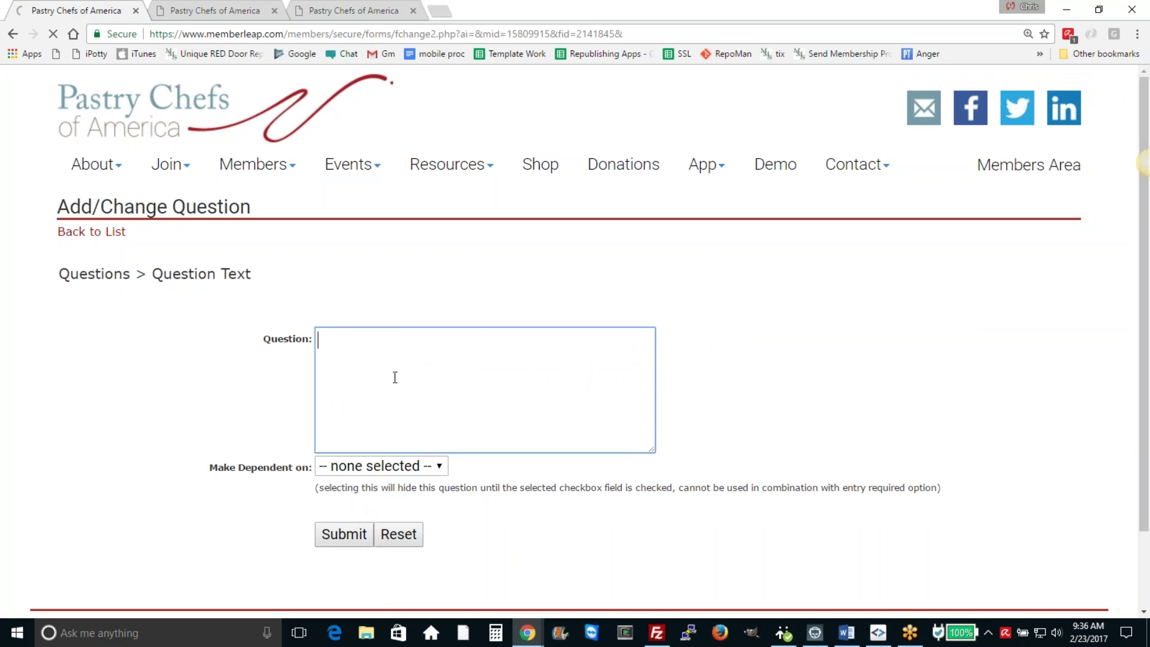
pyautogui.write('Are you willing t')
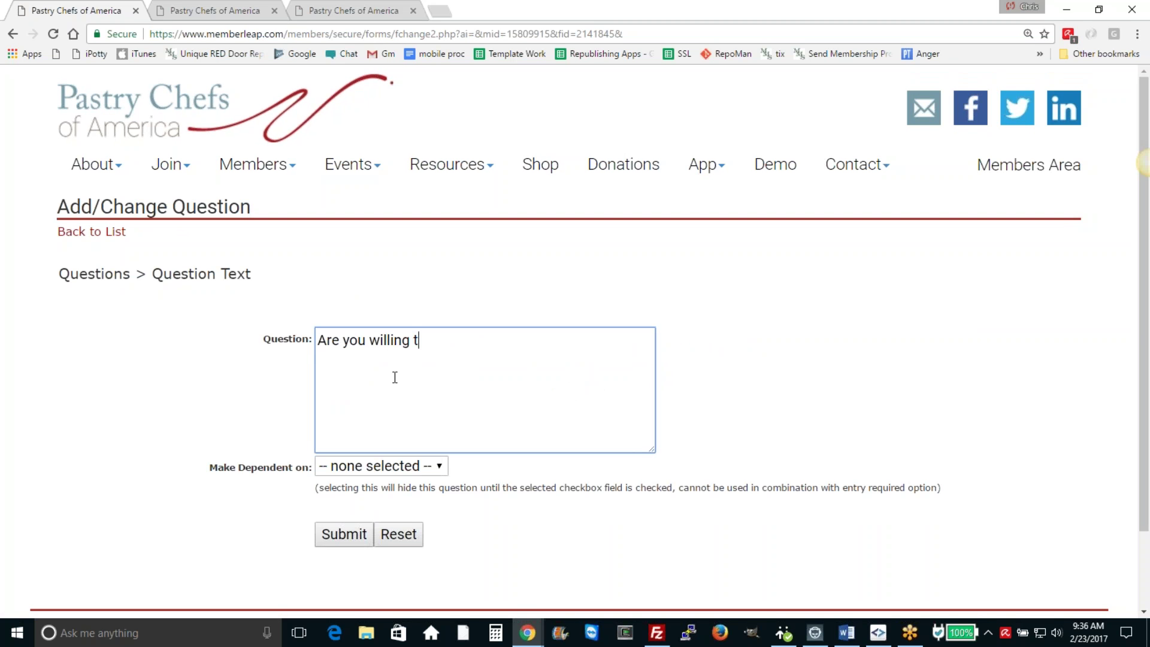
pyautogui.write('o work concessions?')
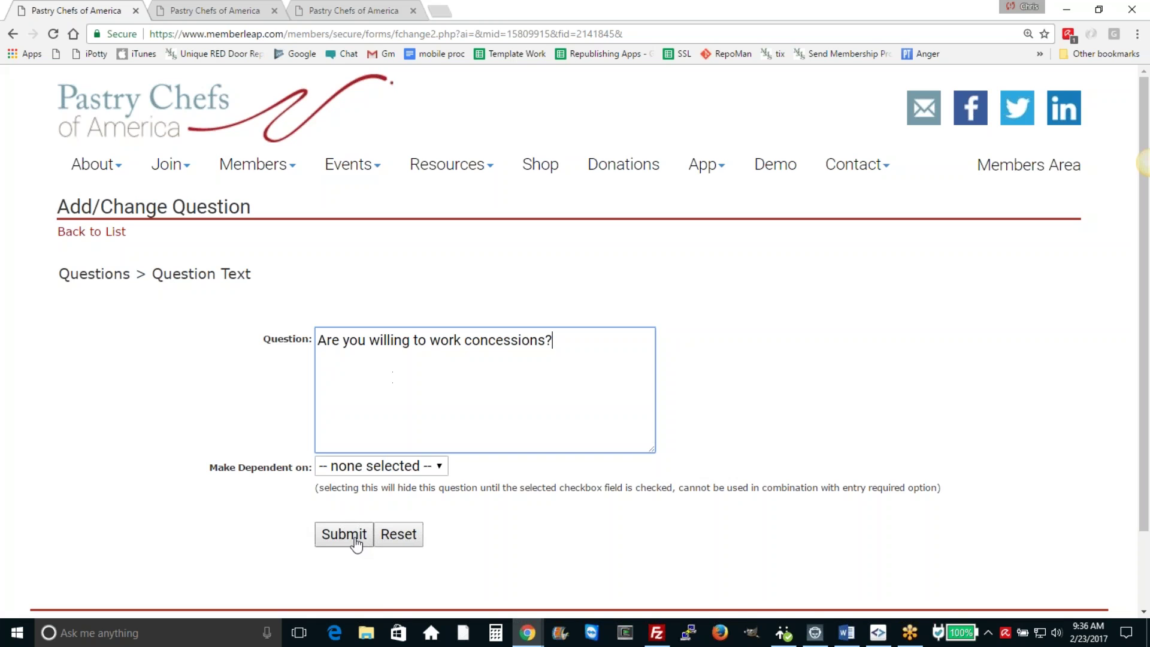
pyautogui.click(355, 540)
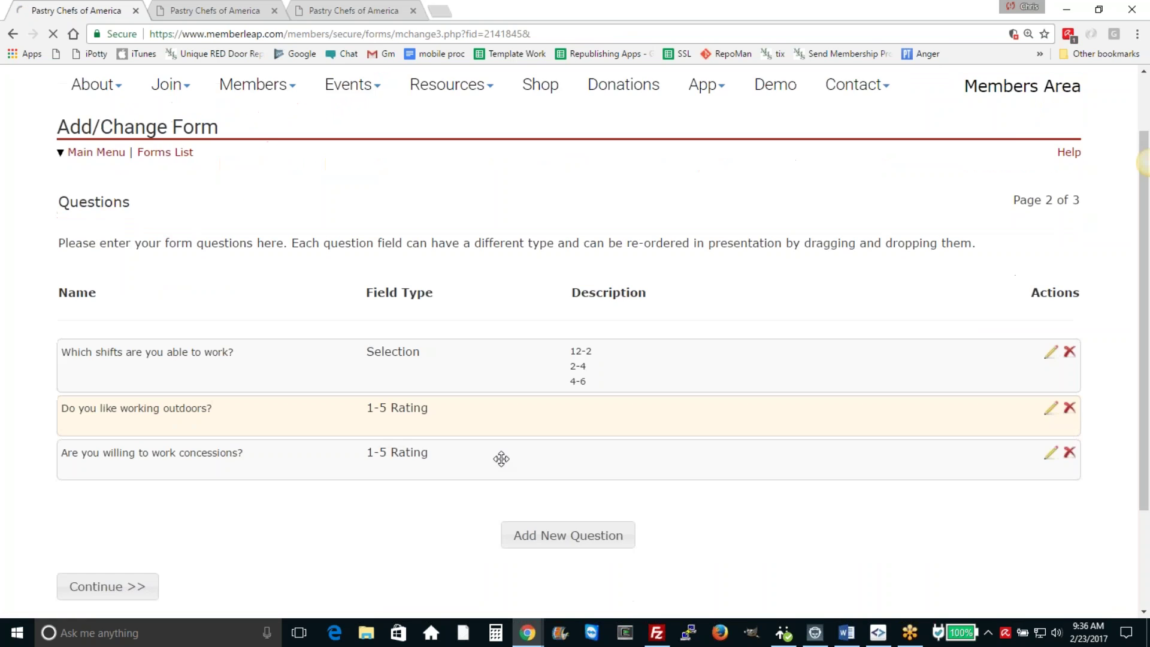
pyautogui.scroll(-1, 501, 458)
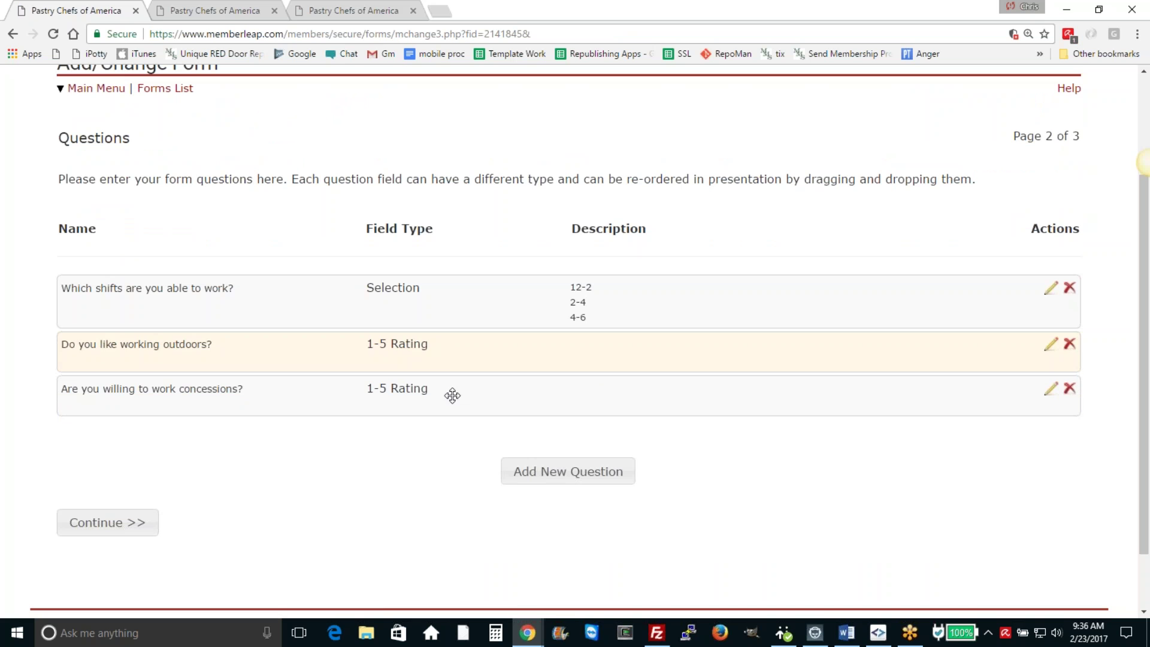
pyautogui.moveTo(451, 393); pyautogui.dragTo(500, 395)
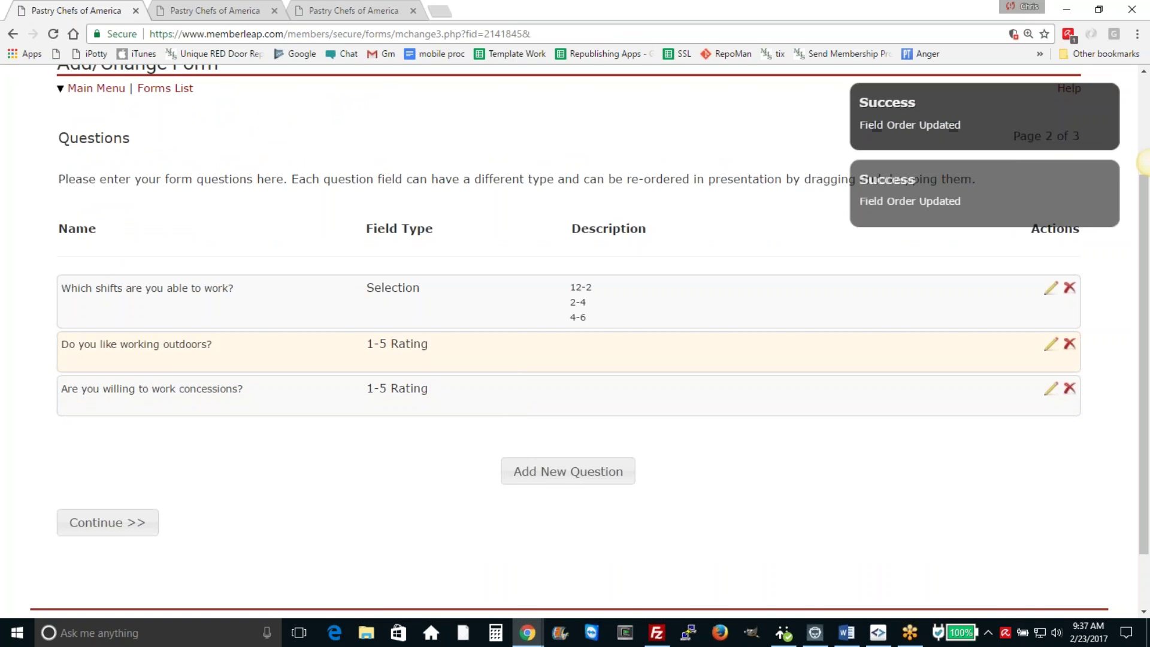
# Step: Add a required Text Field question 'What would you like your namebadge to read (preferred nickname)'
pyautogui.click(573, 476)
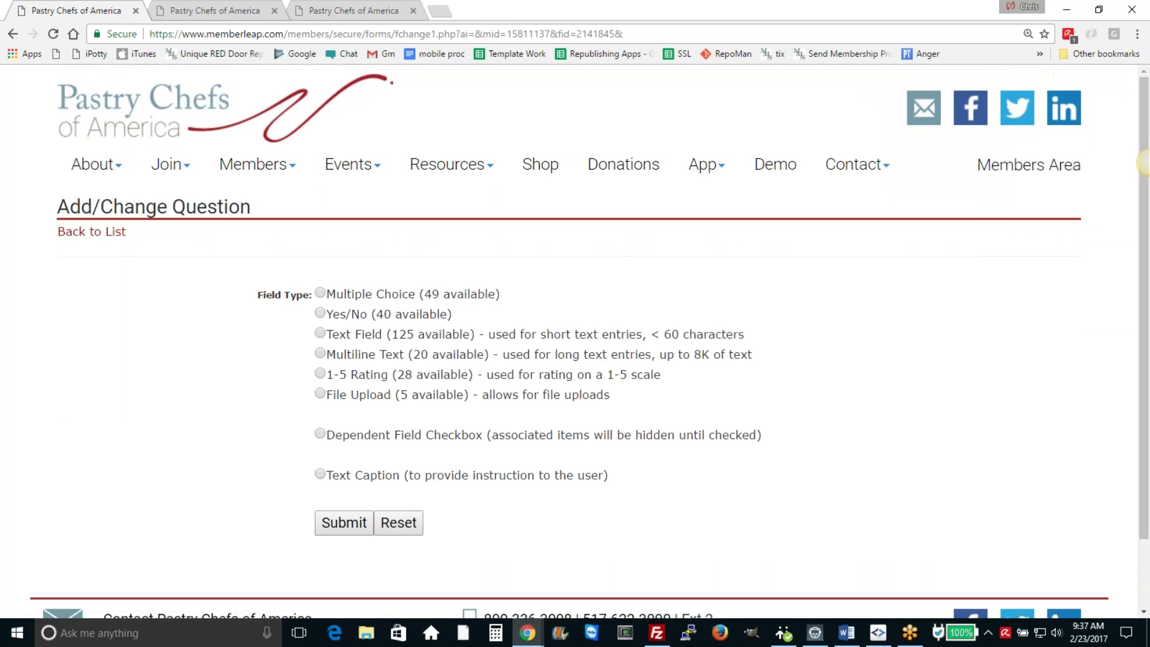
pyautogui.click(320, 334)
pyautogui.click(346, 522)
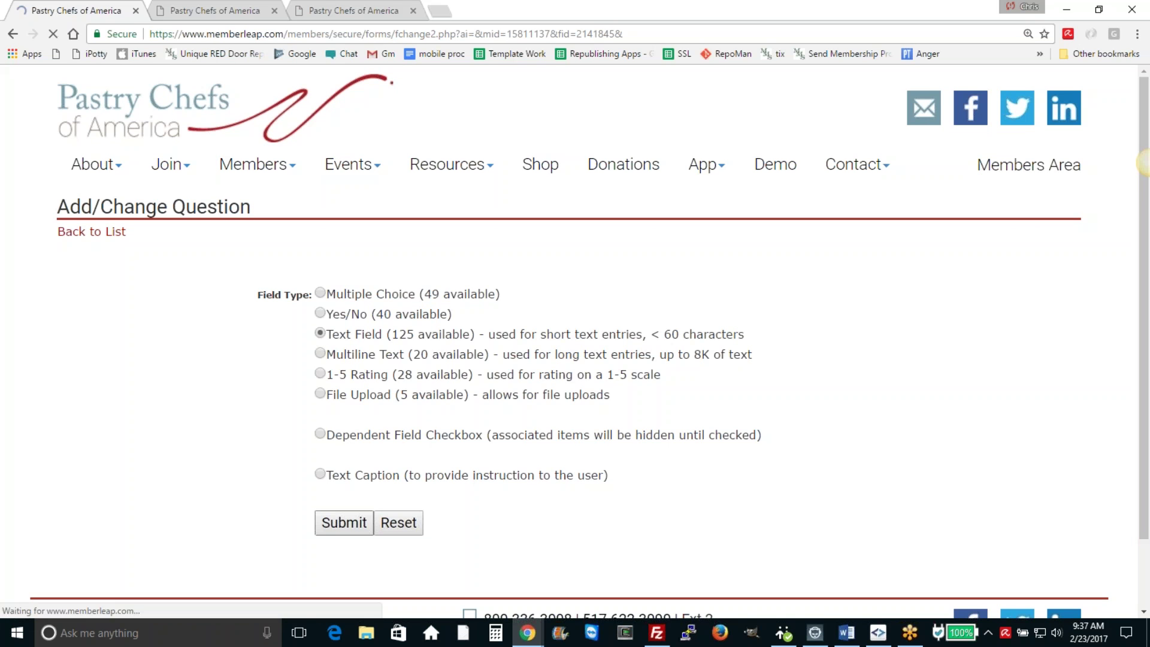
pyautogui.click(380, 439)
pyautogui.write('Wha')
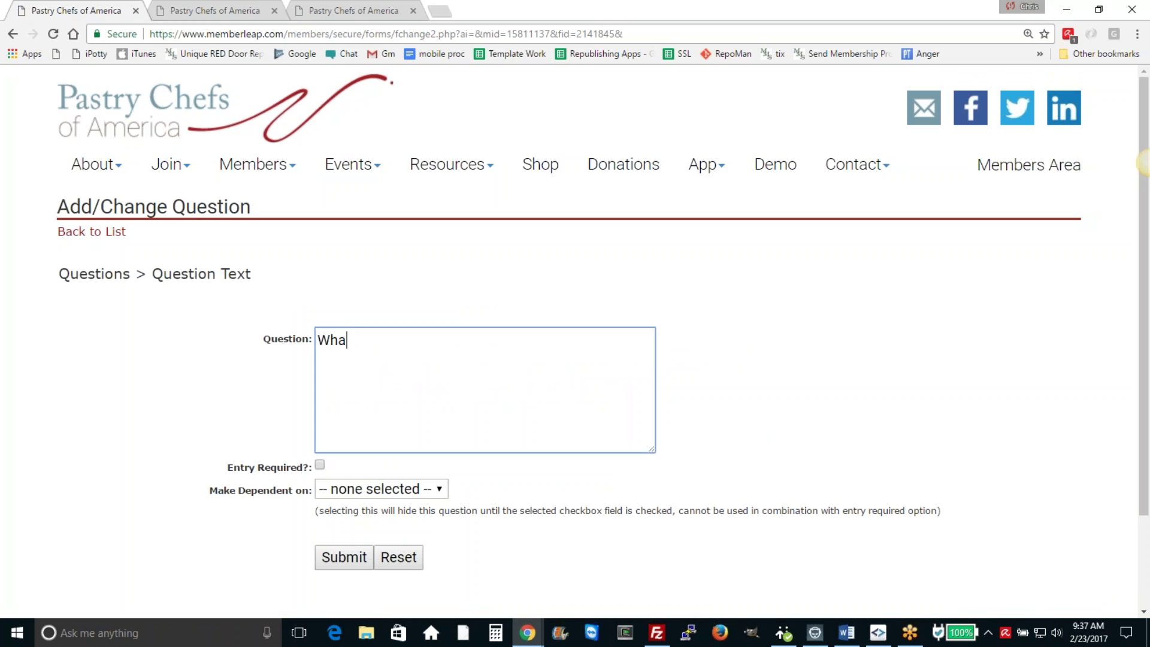
pyautogui.write('t na')
pyautogui.press('BackSpace')
pyautogui.press('BackSpace')
pyautogui.write('would you like ')
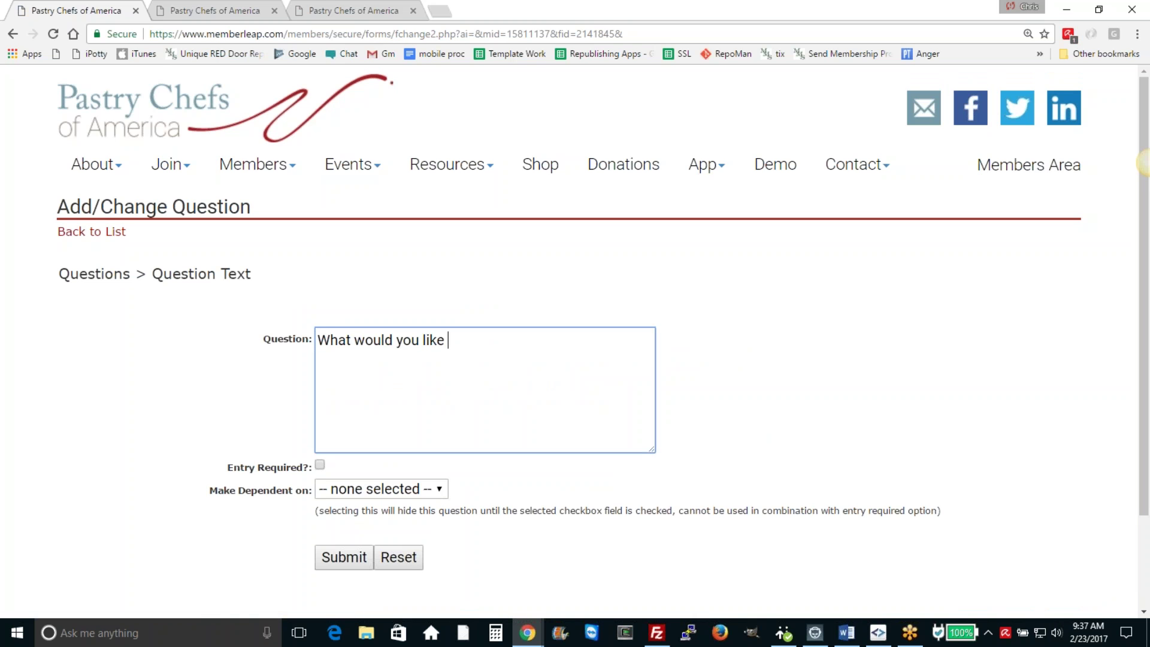
pyautogui.write('your namebadge to rea')
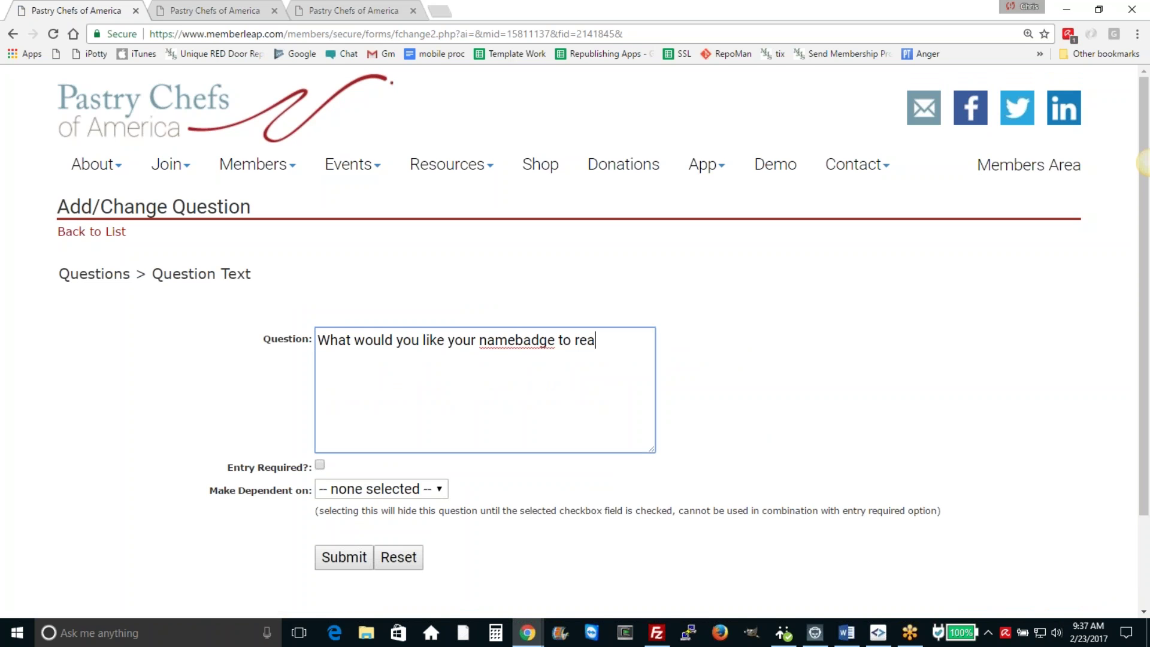
pyautogui.write('d (preferred nickname)')
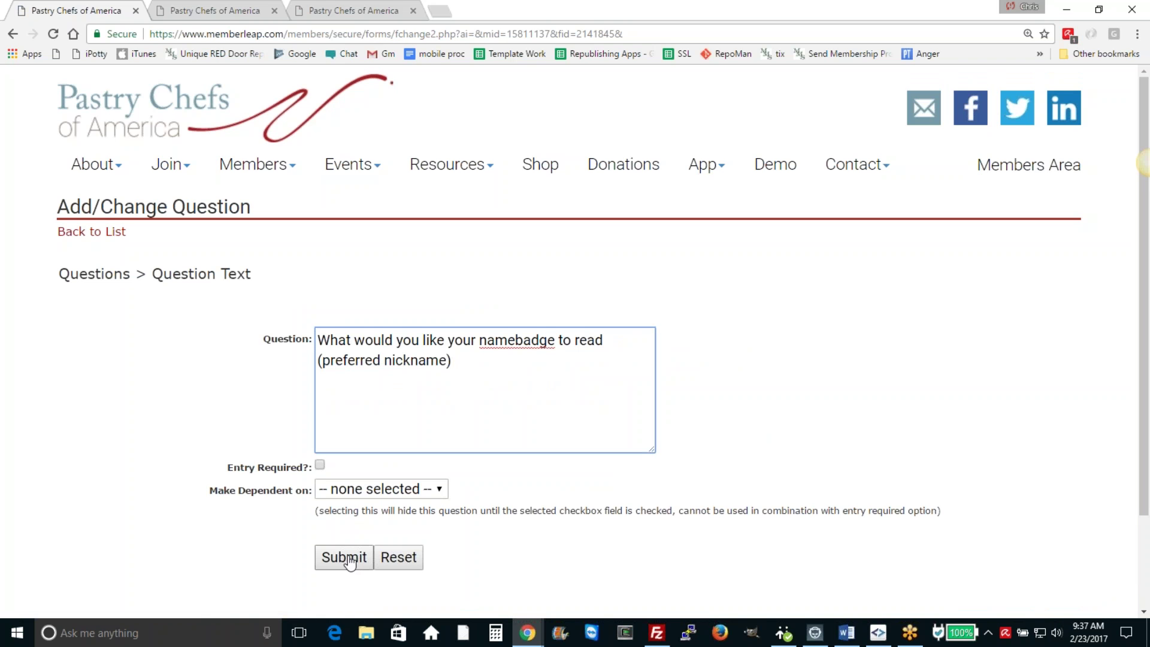
pyautogui.click(320, 465)
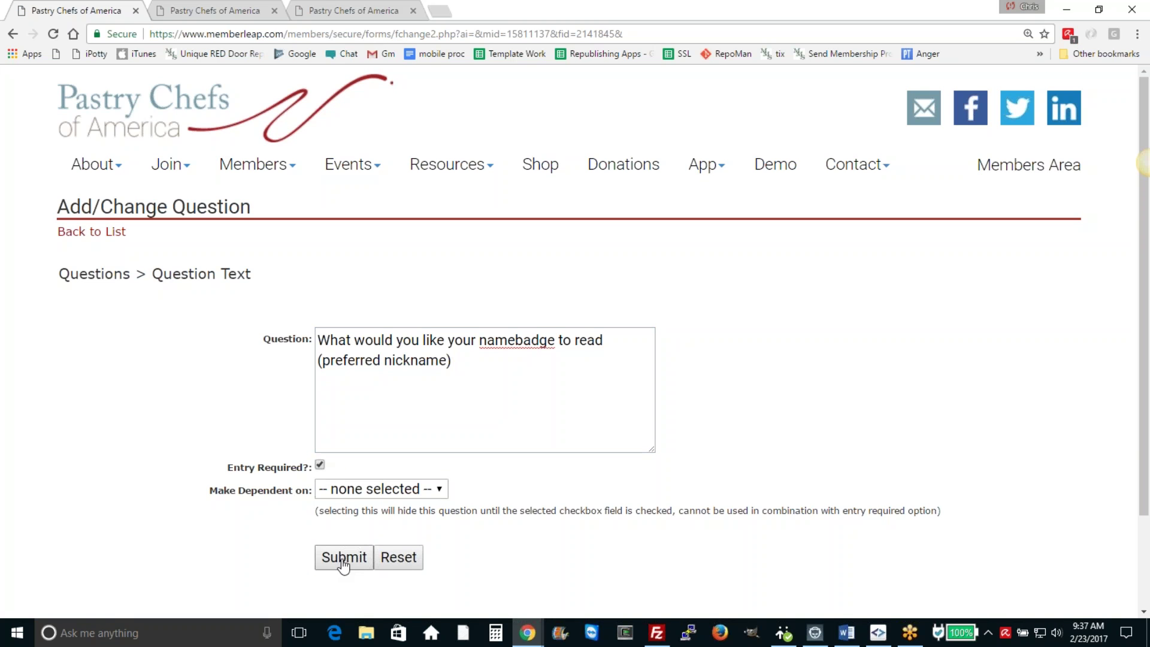
pyautogui.click(342, 557)
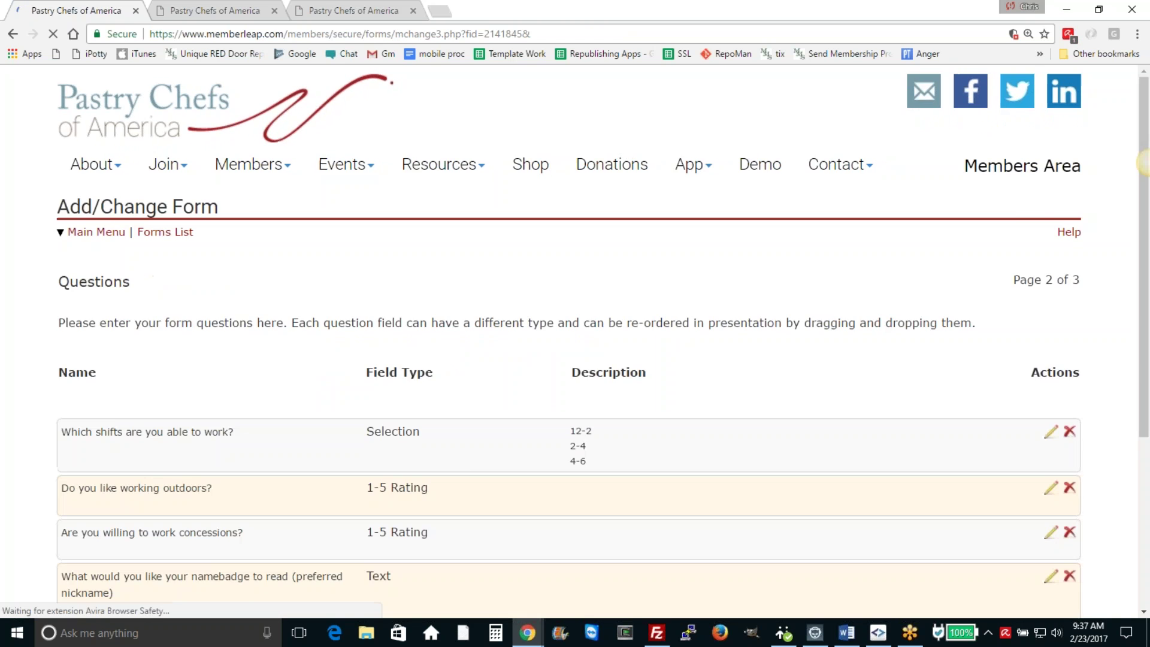
pyautogui.scroll(-3, 474, 453)
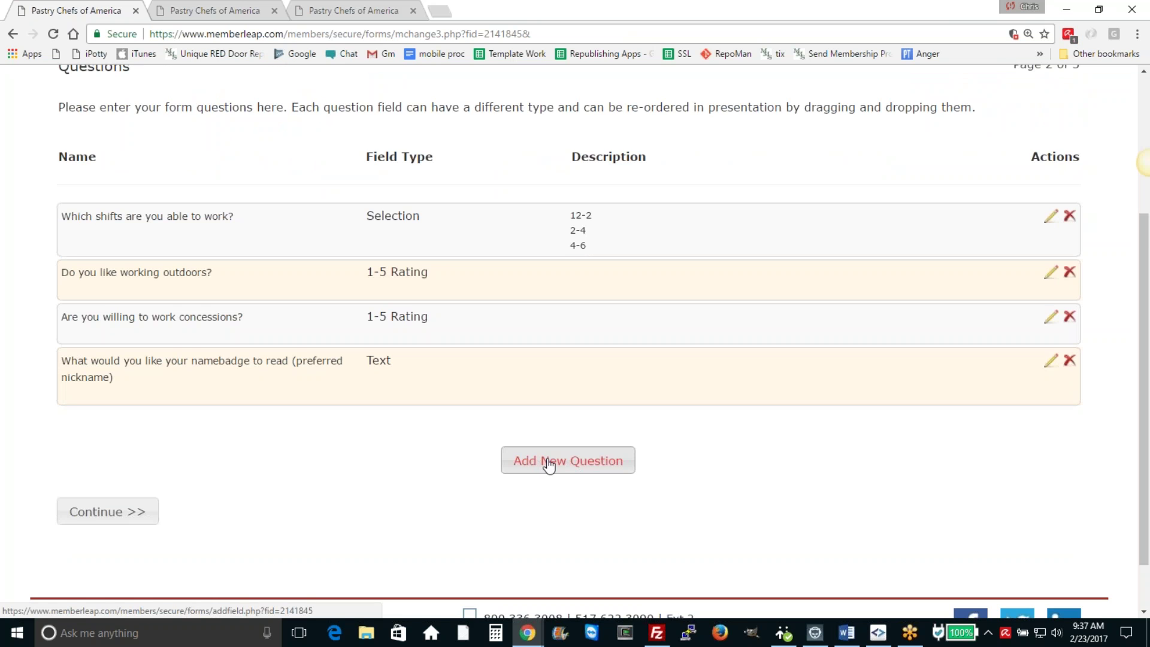
# Step: Add a Dependent Field question worded 'Do you have food allergies?'
pyautogui.click(549, 461)
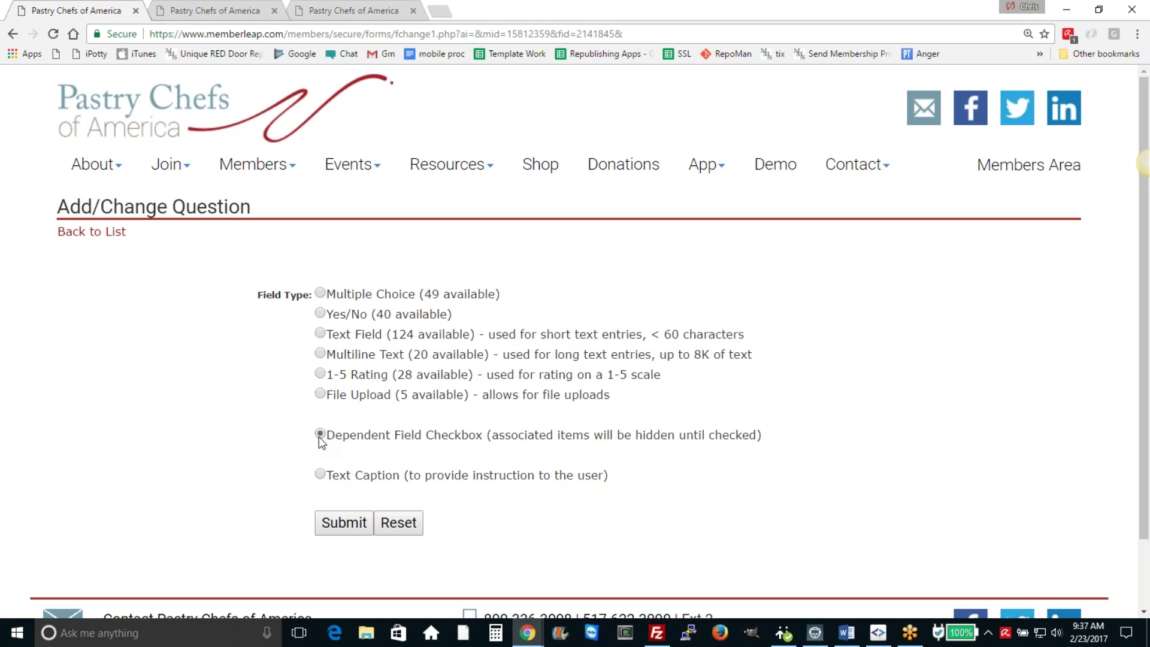
pyautogui.click(344, 528)
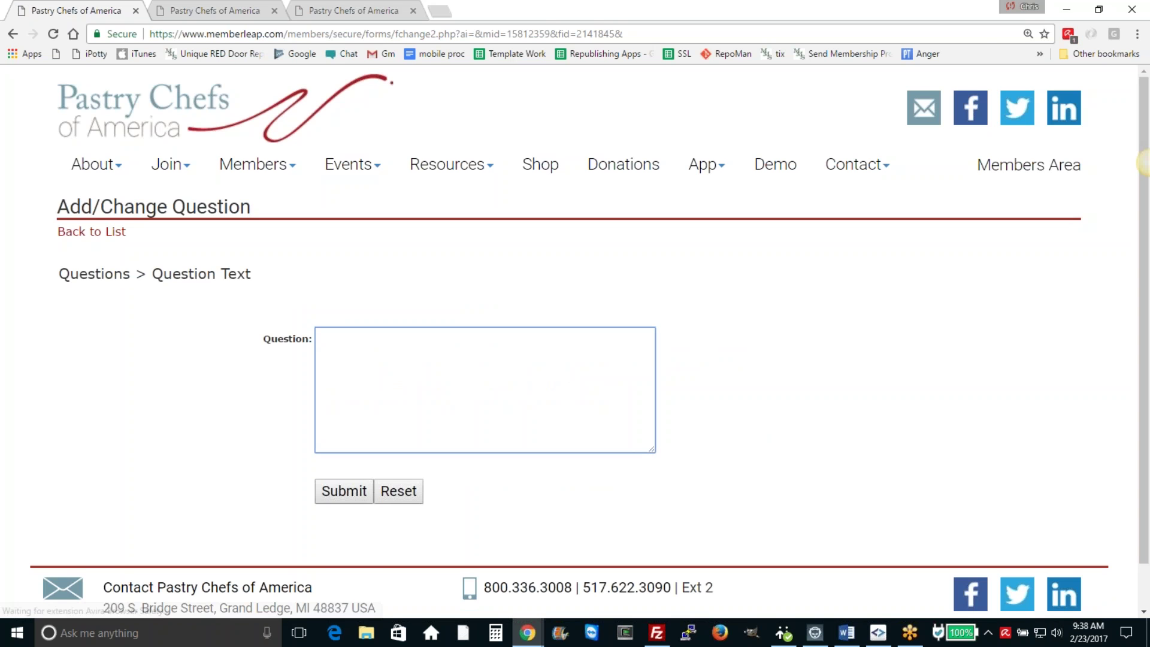
pyautogui.write('Do you have ')
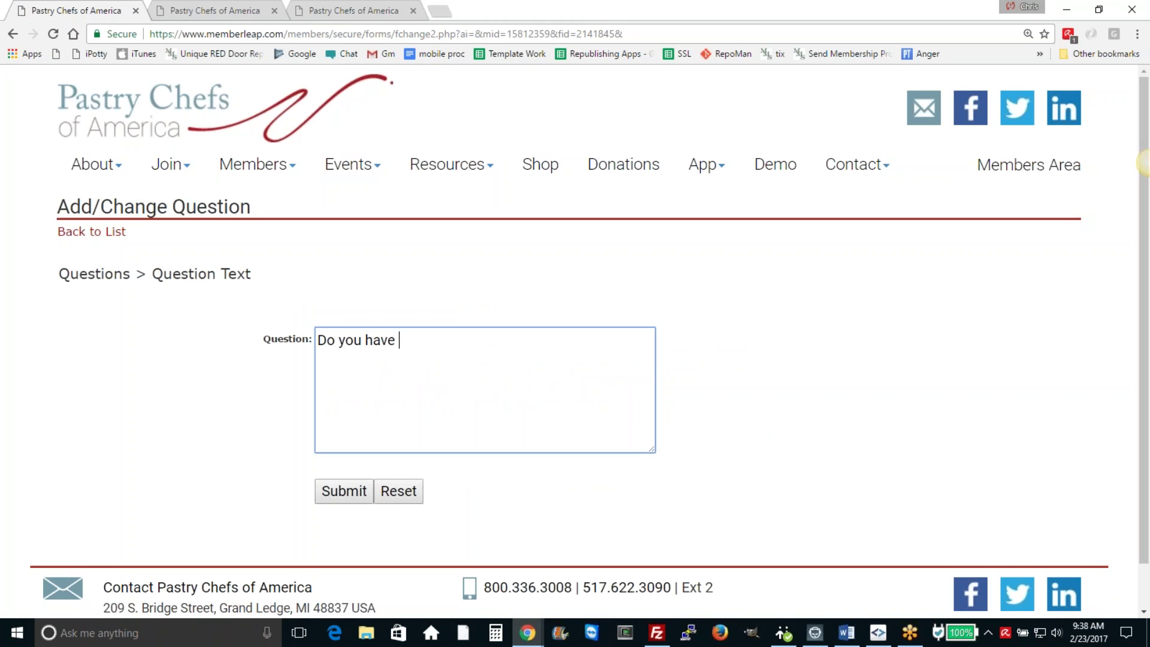
pyautogui.write('allergies?')
pyautogui.click(393, 339)
pyautogui.write('food')
pyautogui.click(332, 499)
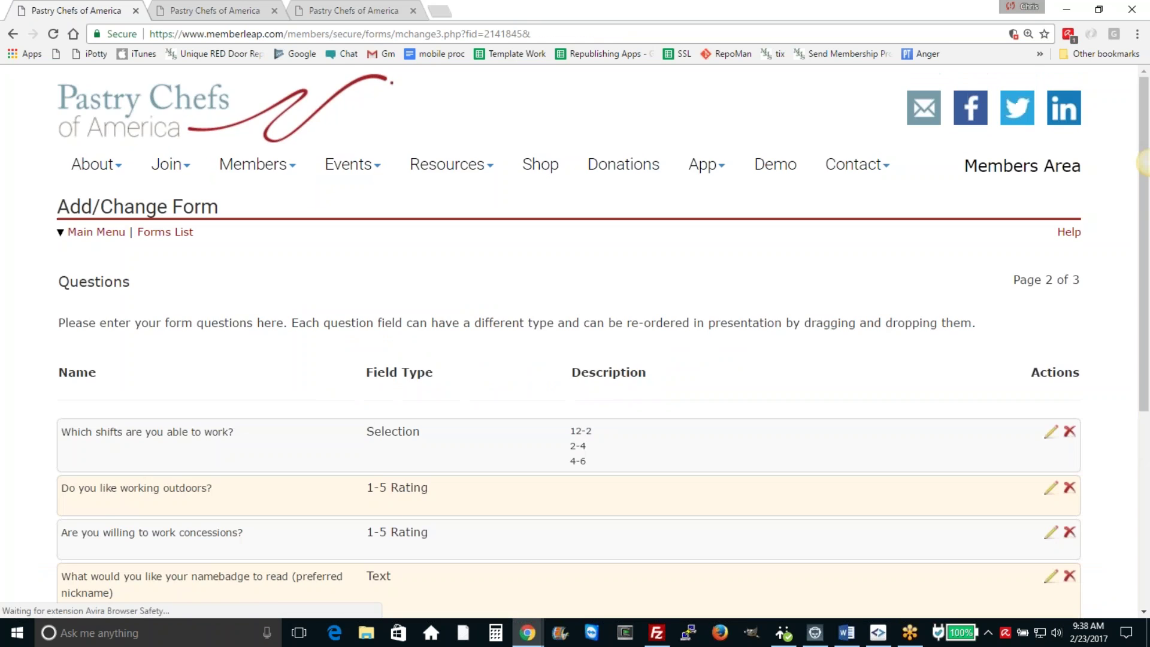
pyautogui.scroll(-5, 456, 399)
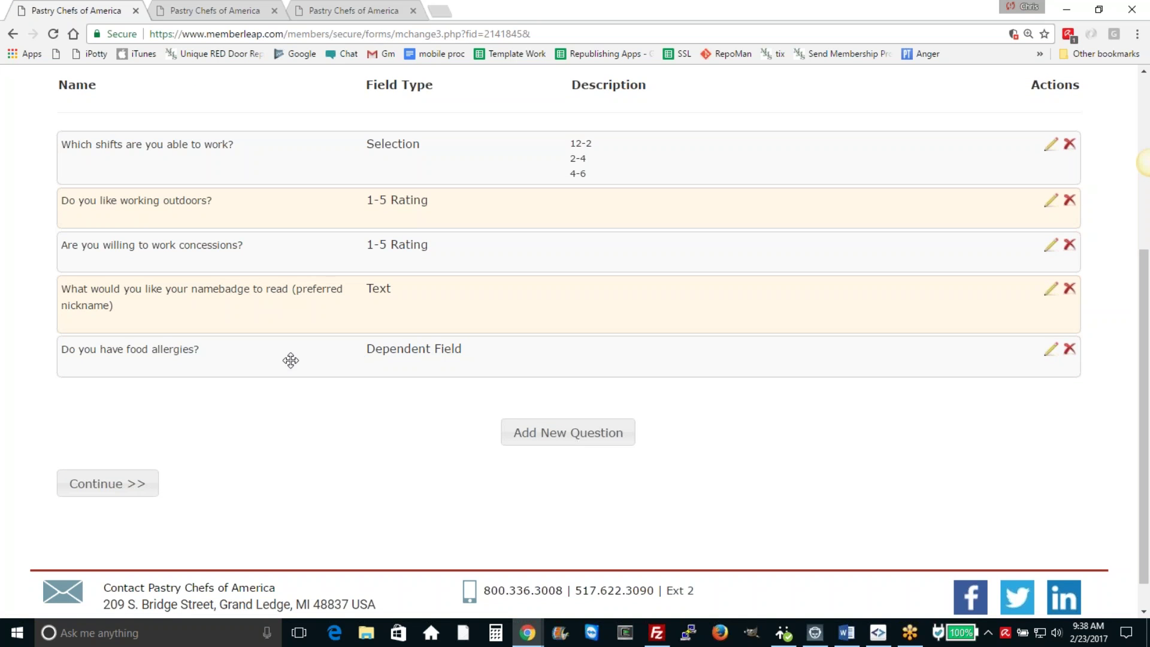
# Step: Add Multiline Text question 'Tell us about what you are allergic to.' dependent on the food allergies question
pyautogui.click(556, 439)
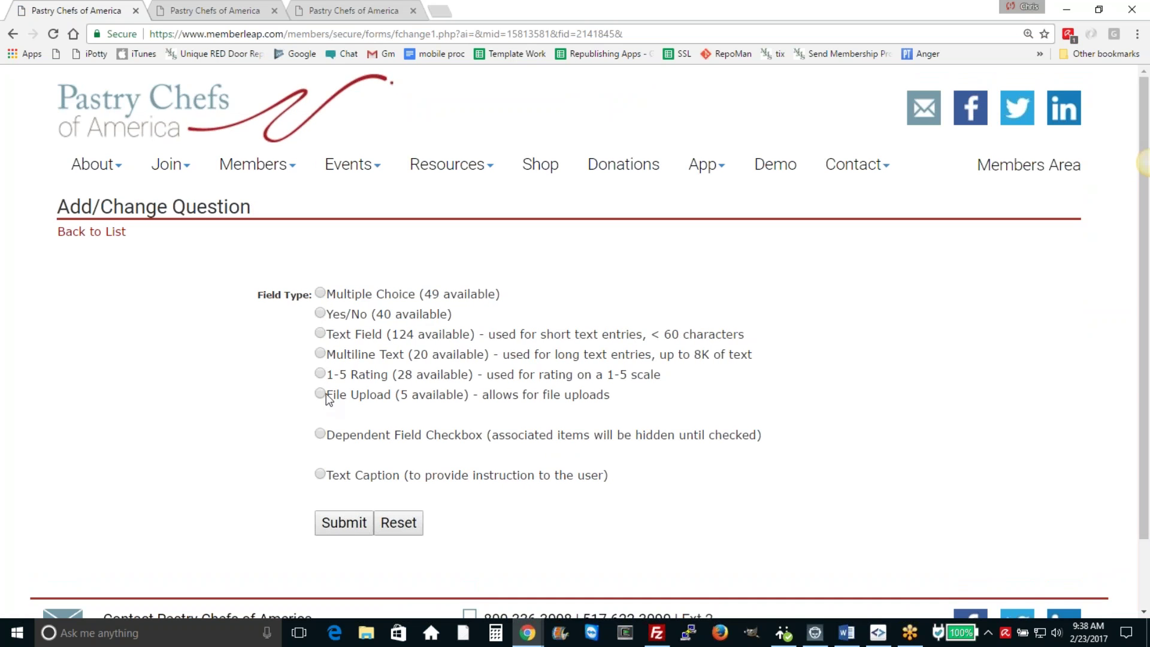
pyautogui.click(320, 353)
pyautogui.click(347, 523)
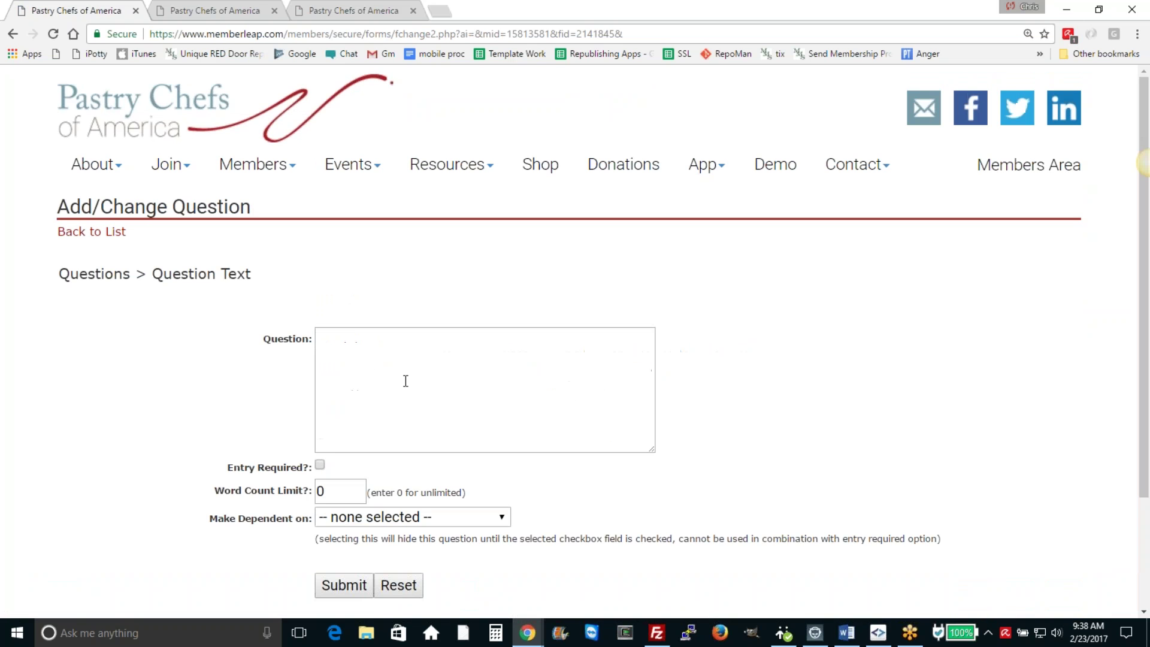
pyautogui.write('Tell')
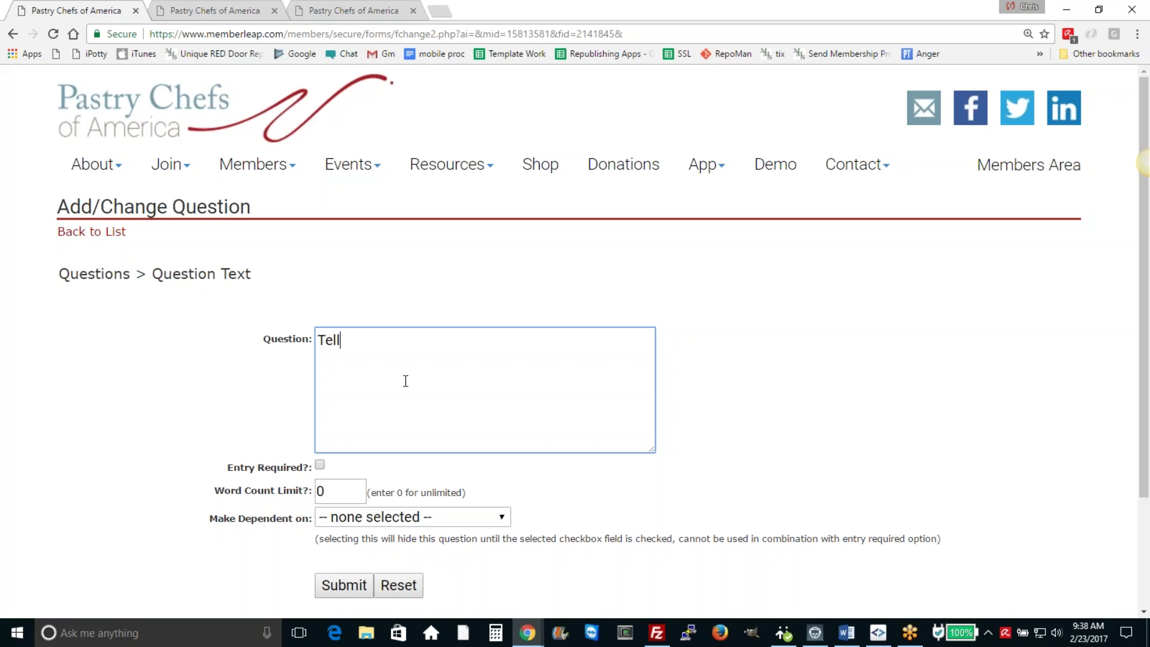
pyautogui.write(' us about your allergies')
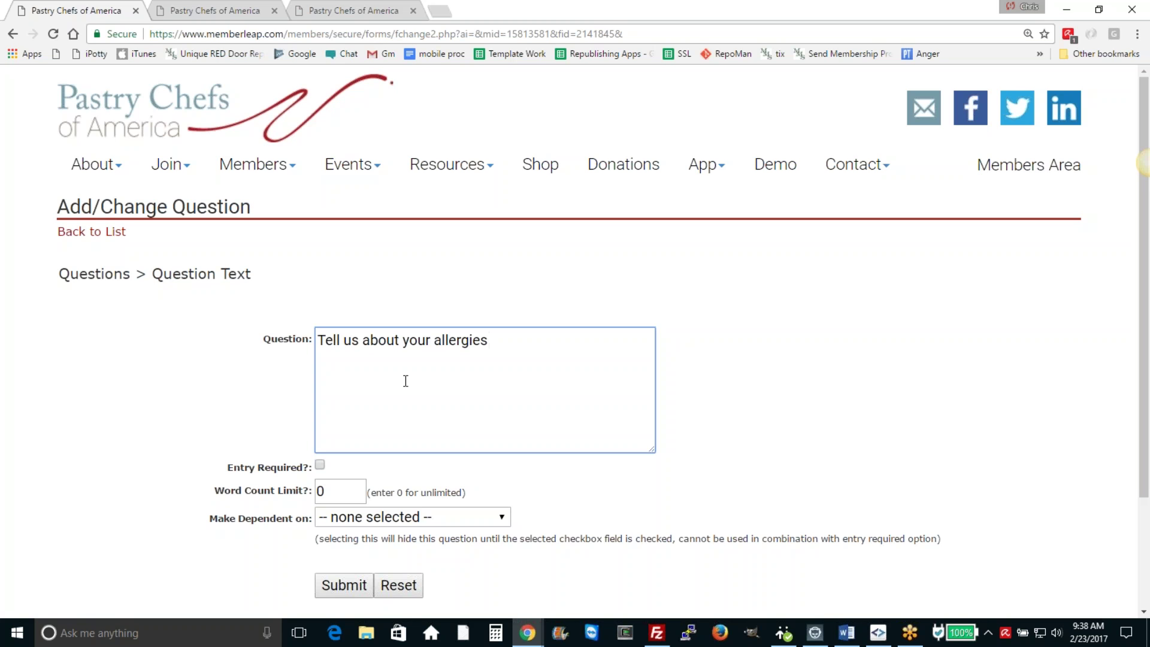
pyautogui.press('BackSpace')
pyautogui.press('BackSpace')
pyautogui.press('BackSpace')
pyautogui.press('BackSpace')
pyautogui.press('BackSpace')
pyautogui.press('BackSpace')
pyautogui.press('BackSpace')
pyautogui.press('BackSpace')
pyautogui.press('BackSpace')
pyautogui.press('BackSpace')
pyautogui.press('BackSpace')
pyautogui.press('BackSpace')
pyautogui.press('BackSpace')
pyautogui.press('BackSpace')
pyautogui.write('what you a')
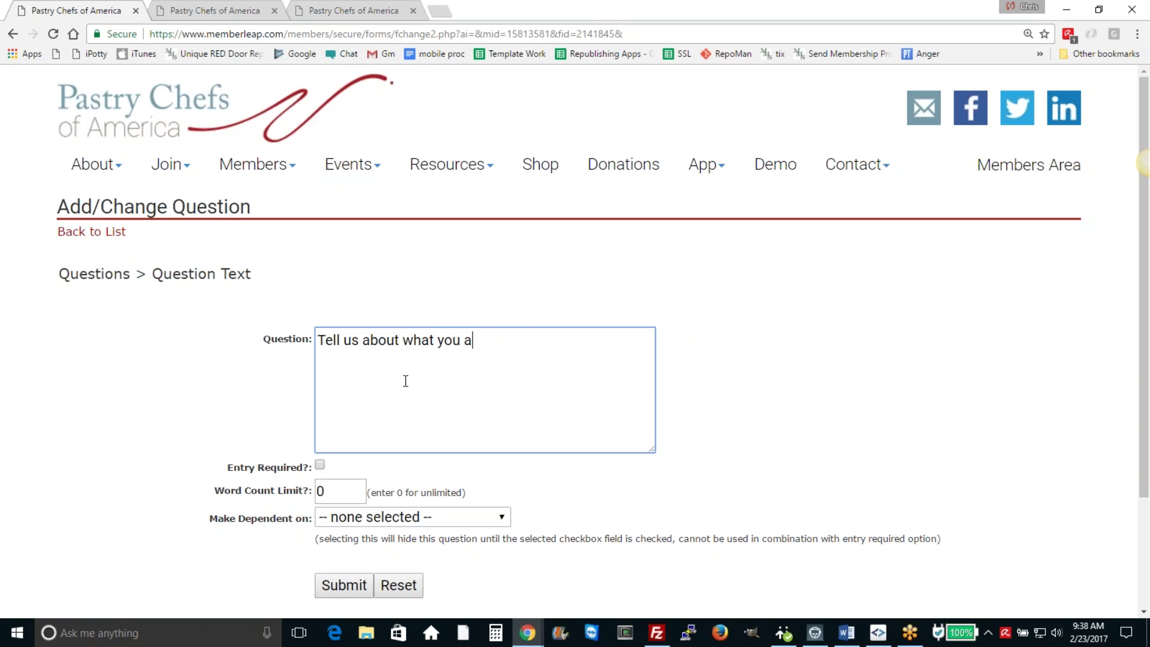
pyautogui.write('re allergic to.')
pyautogui.click(341, 590)
pyautogui.click(383, 517)
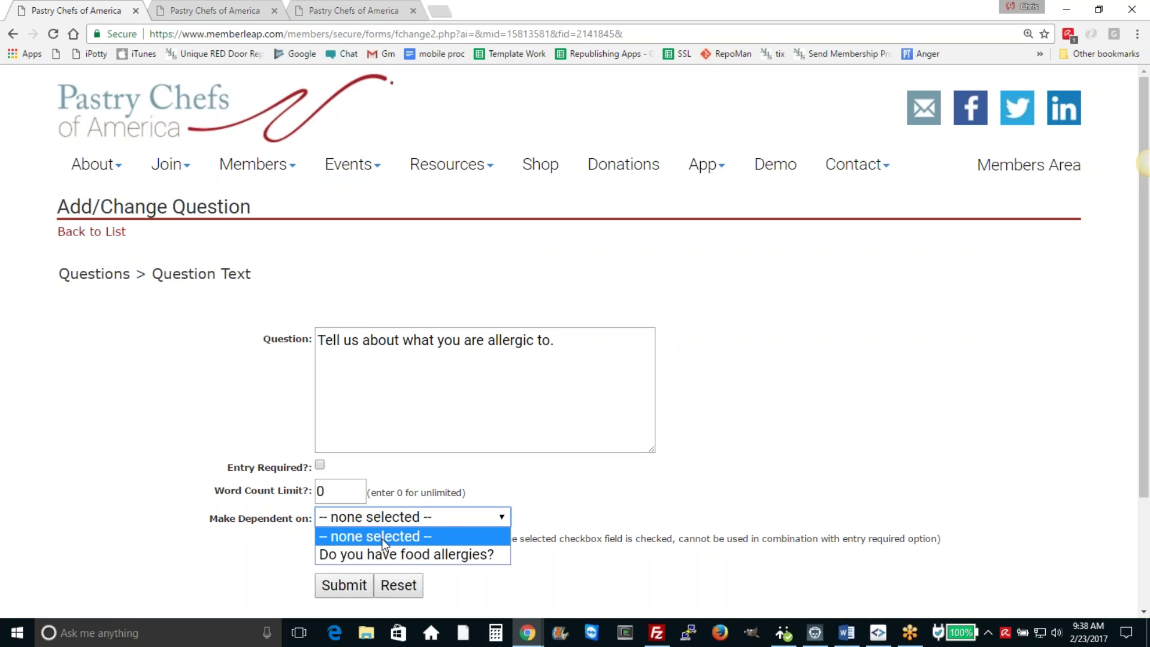
pyautogui.click(380, 552)
pyautogui.click(342, 584)
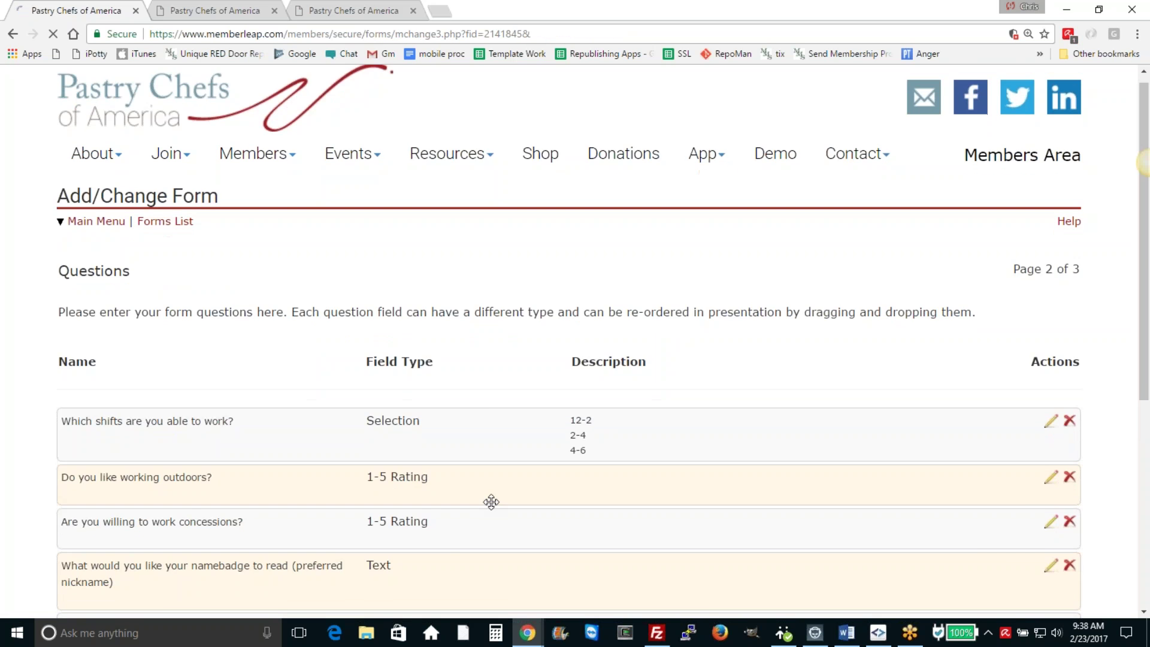
pyautogui.scroll(-6, 489, 500)
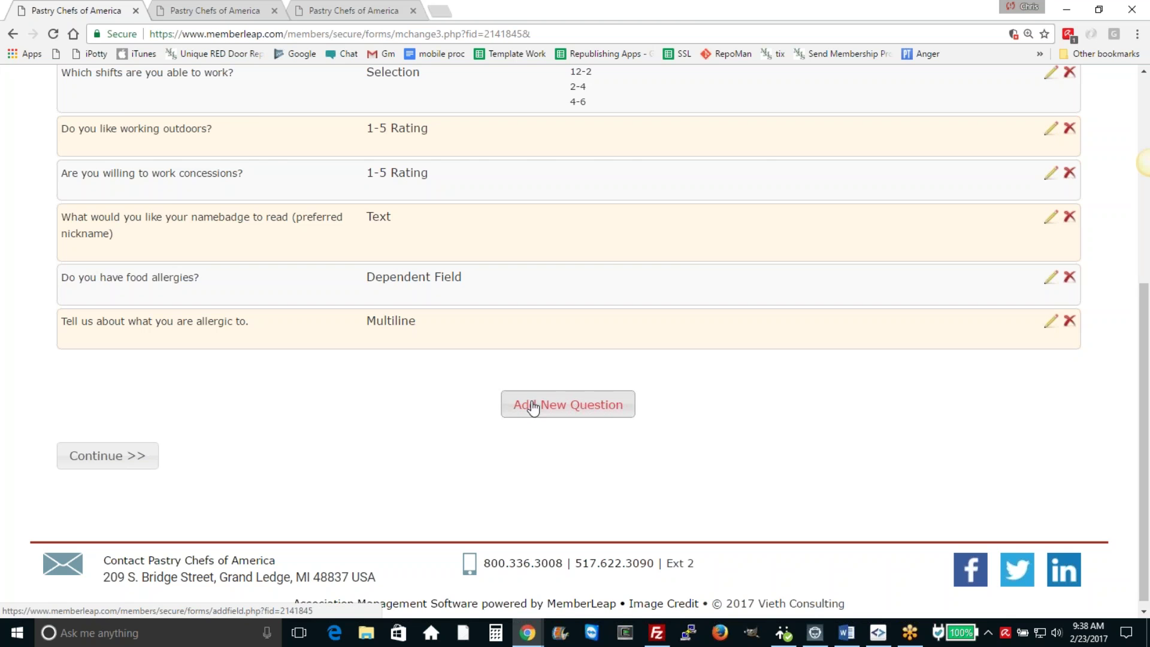
# Step: Add a Text Caption about on-site food preparation, dependent on 'Do you have food allergies?'
pyautogui.click(565, 405)
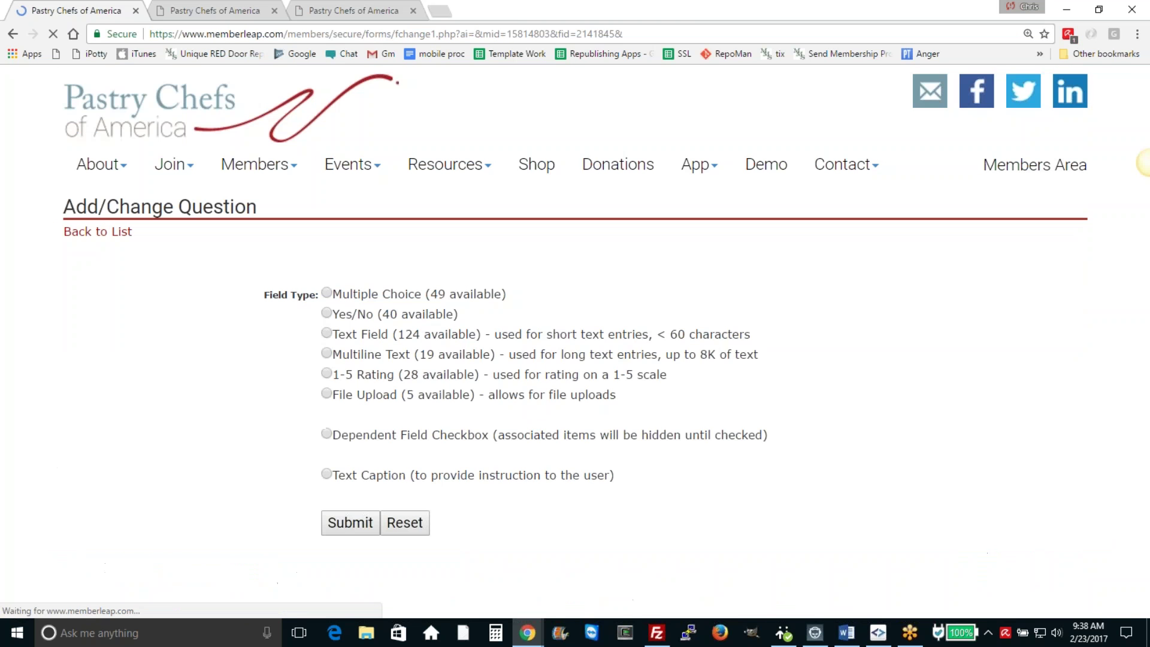
pyautogui.click(352, 525)
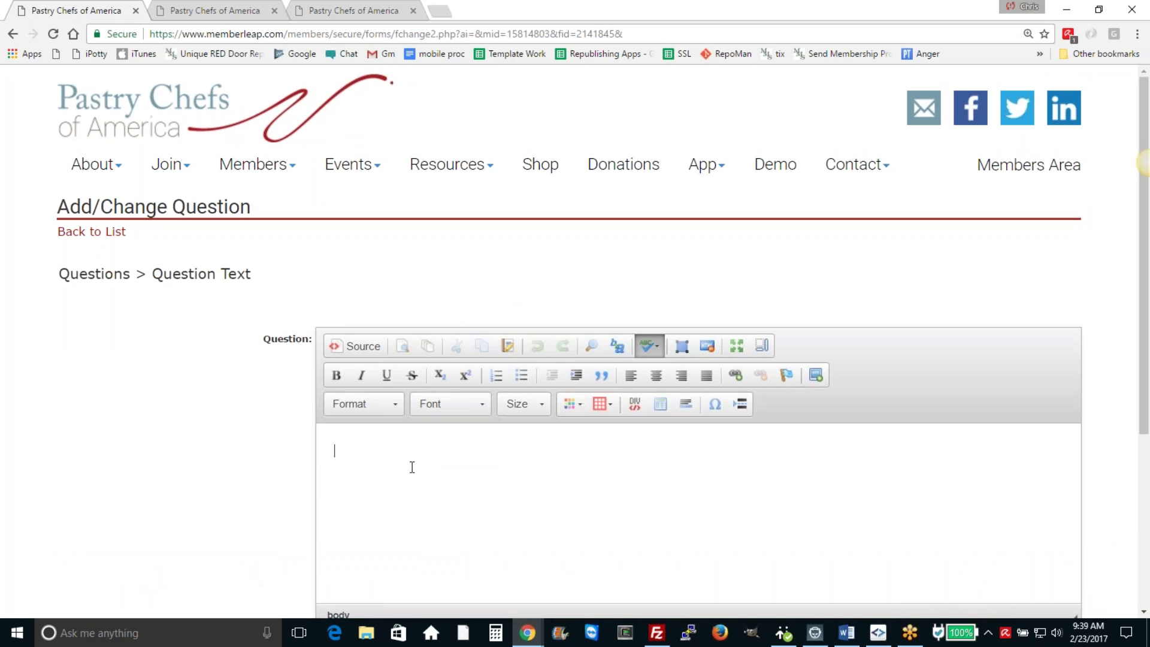
pyautogui.write('There is food preparation on ')
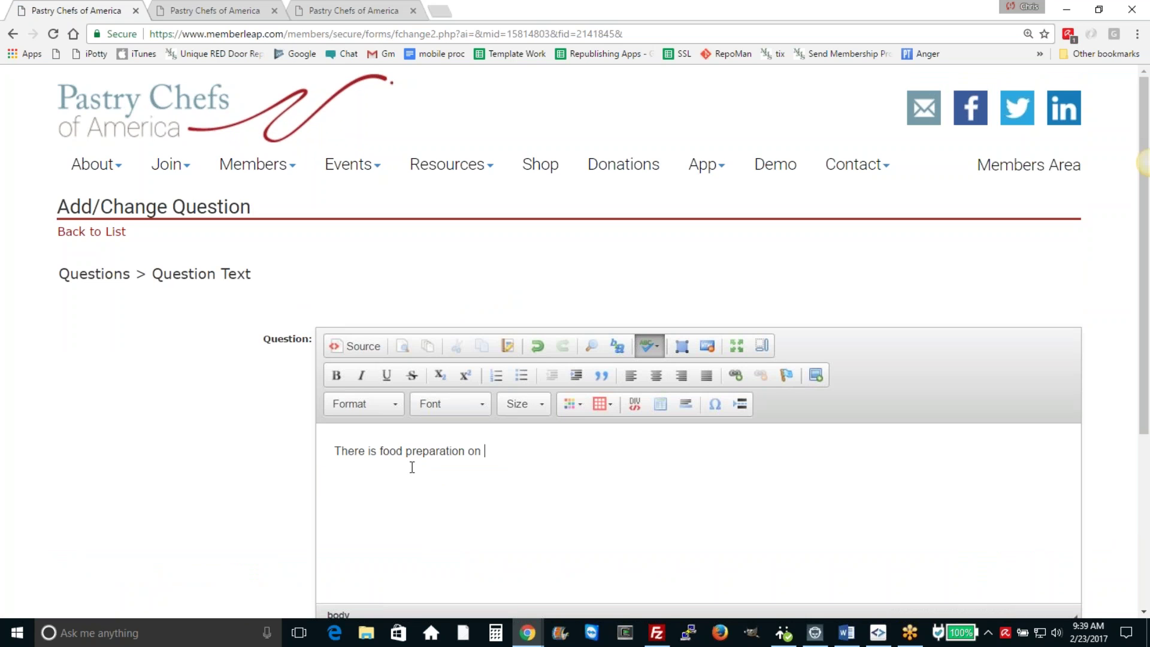
pyautogui.write('site.  We would like to kno')
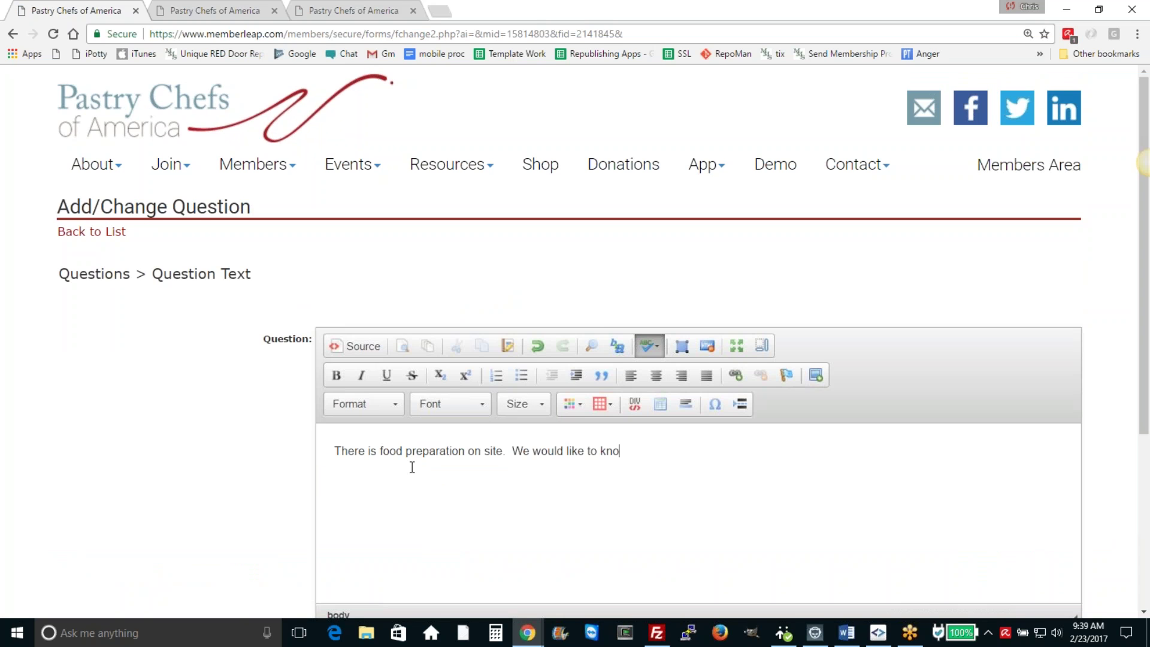
pyautogui.write('w if any of our volunteers have food allergies')
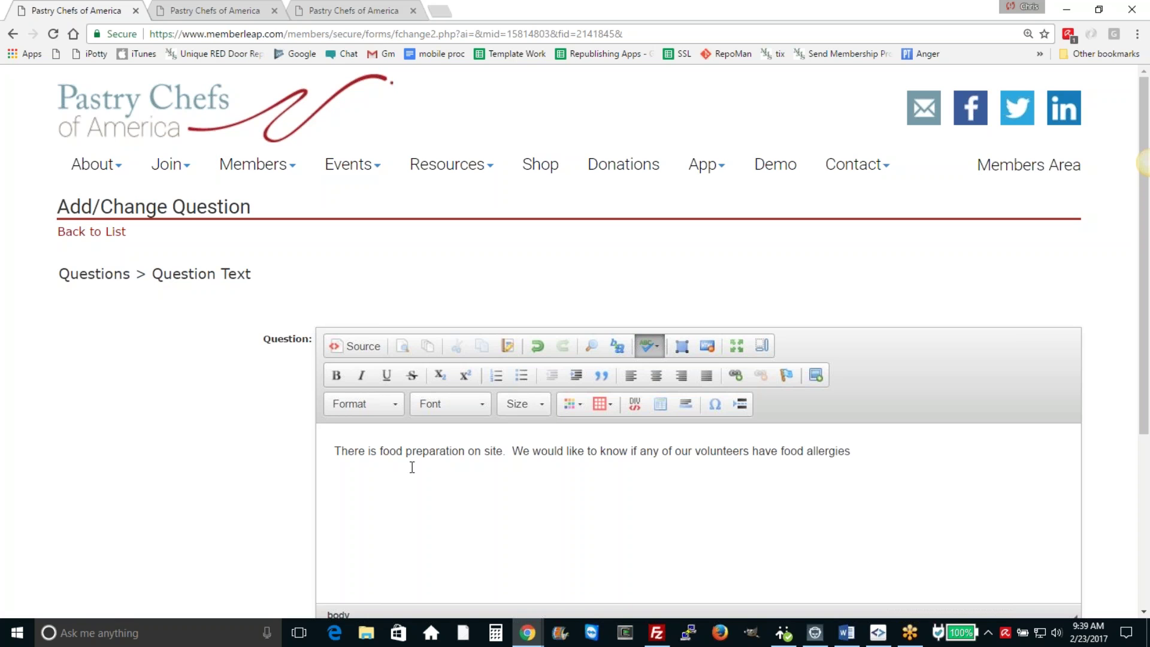
pyautogui.write('(')
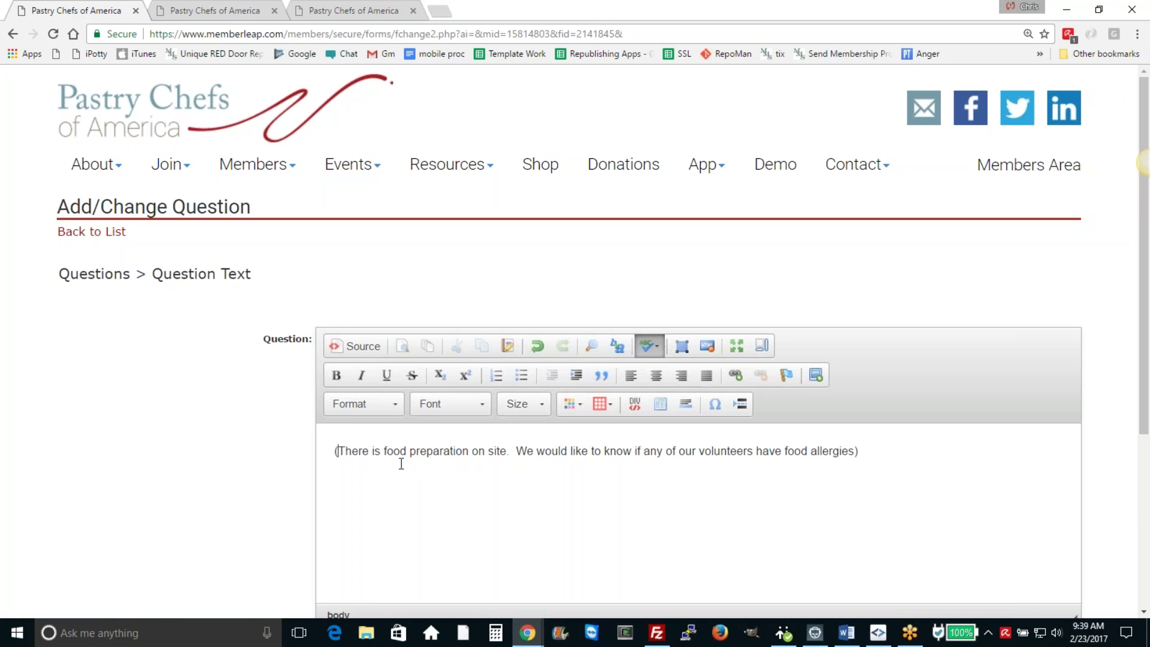
pyautogui.scroll(-4, 413, 459)
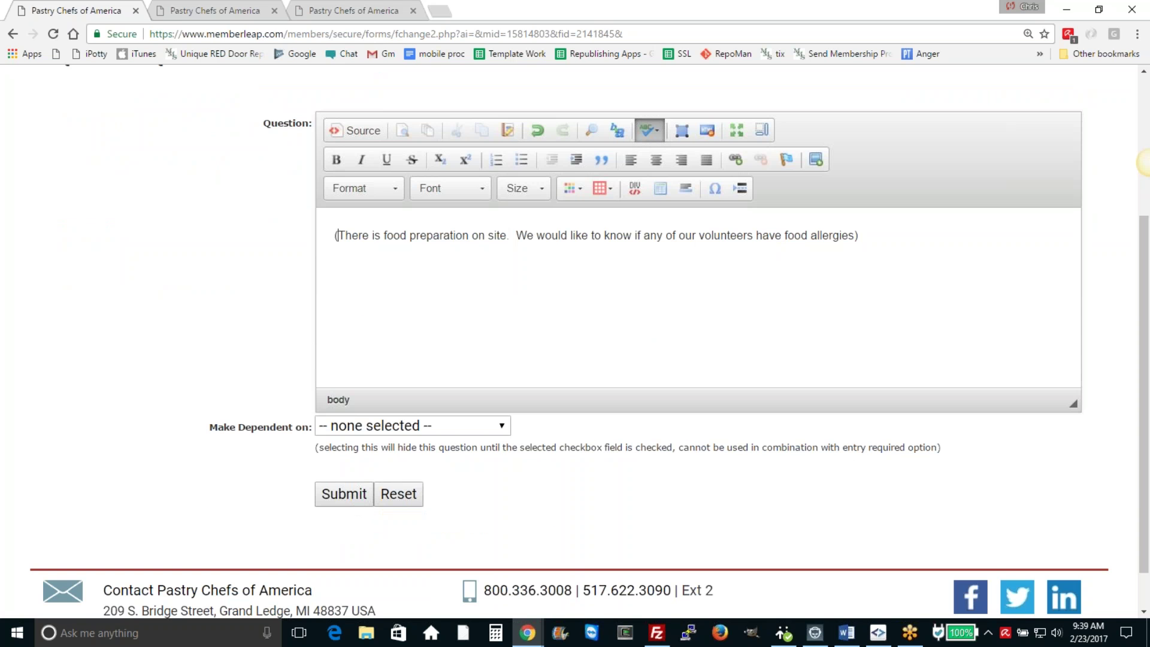
pyautogui.click(389, 427)
pyautogui.click(389, 461)
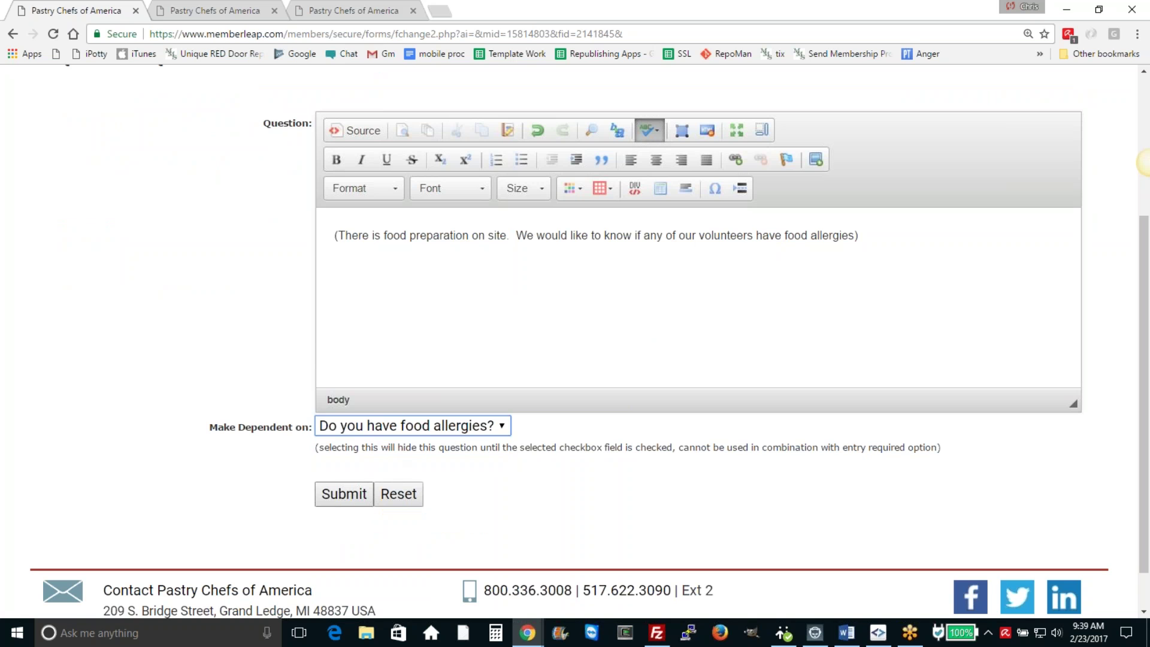
pyautogui.click(338, 498)
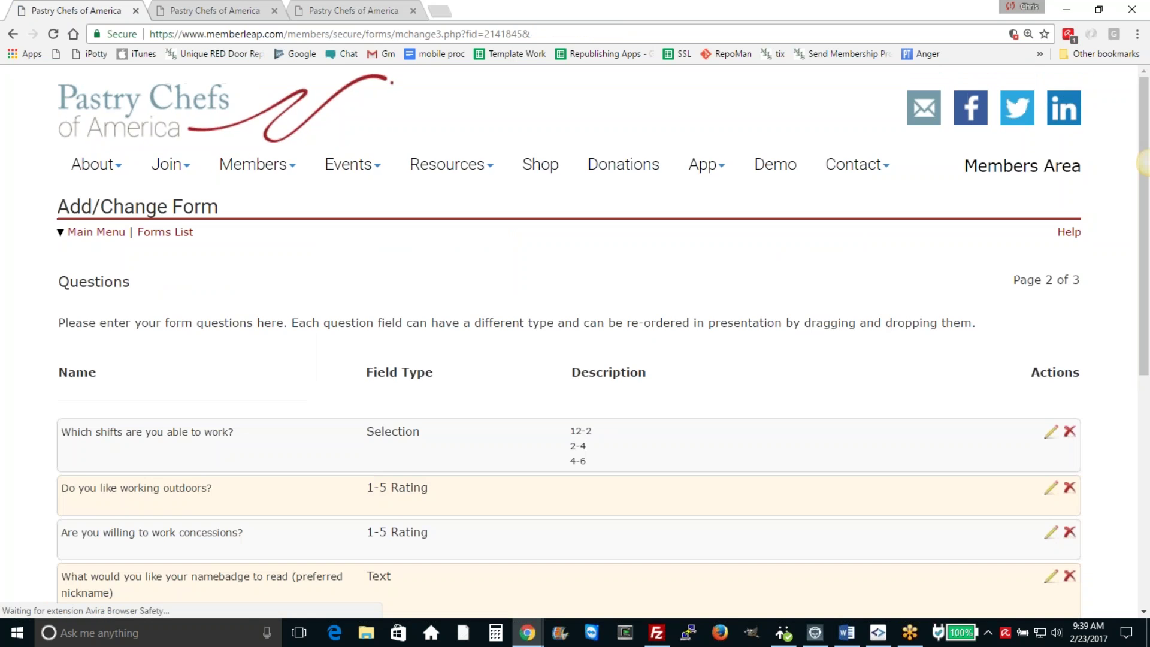
pyautogui.scroll(-3, 230, 377)
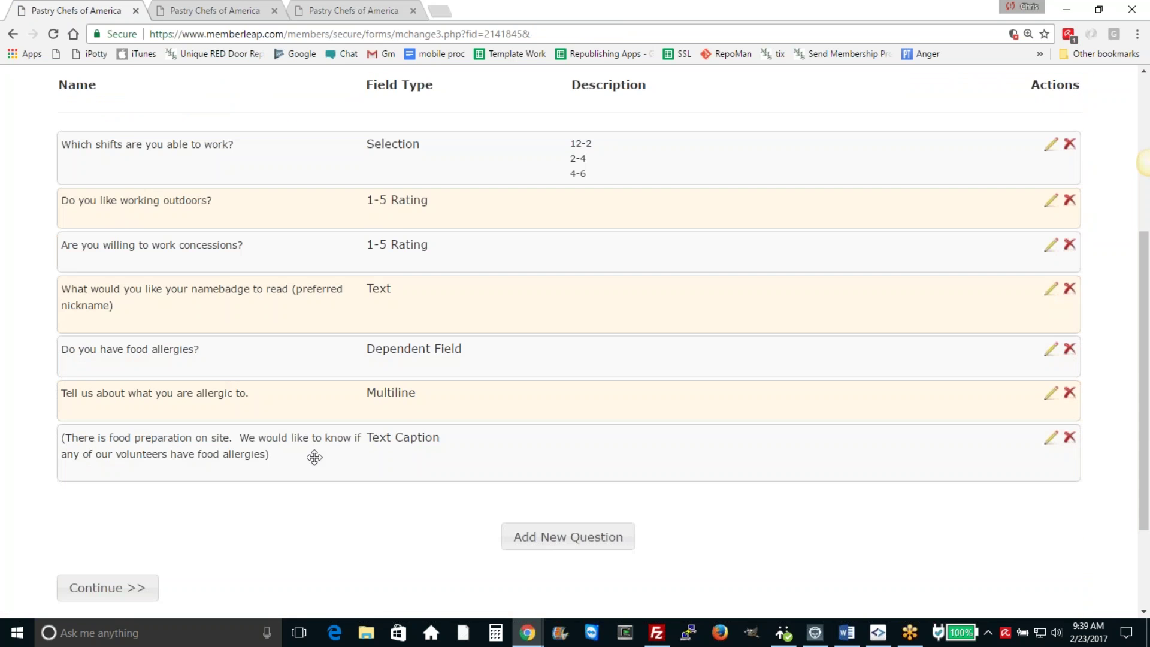
# Step: Move the food-preparation caption above the allergy details question and continue to the form Preview
pyautogui.moveTo(313, 457); pyautogui.dragTo(264, 419)
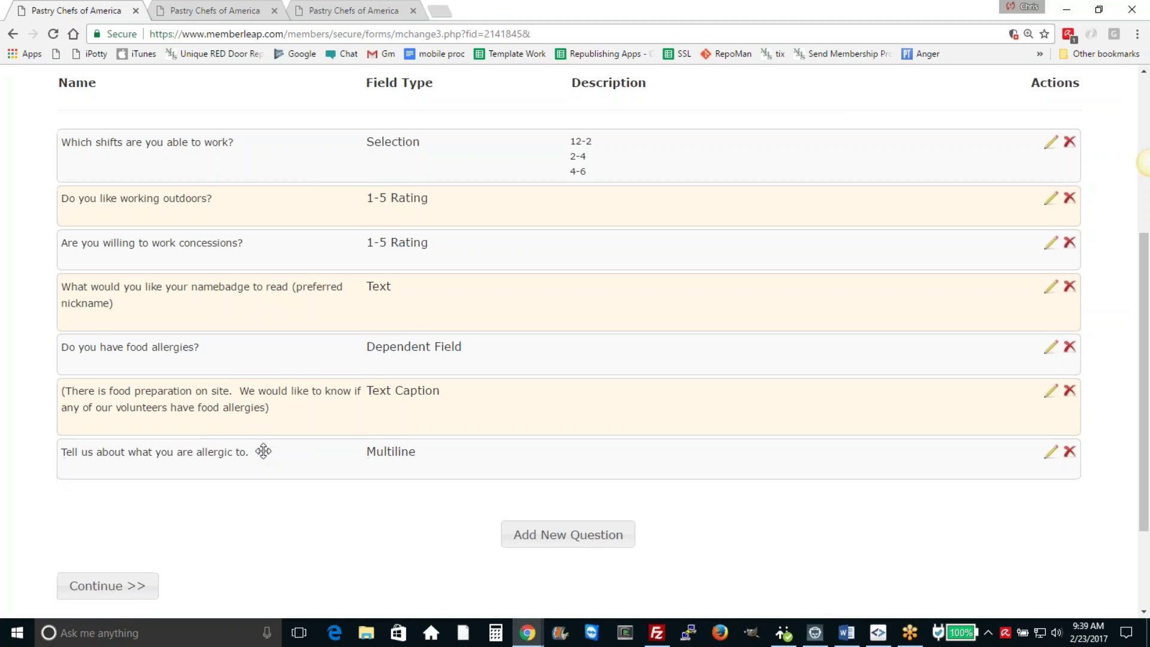
pyautogui.scroll(-1, 311, 118)
pyautogui.scroll(1, 366, 323)
pyautogui.scroll(-2, 354, 341)
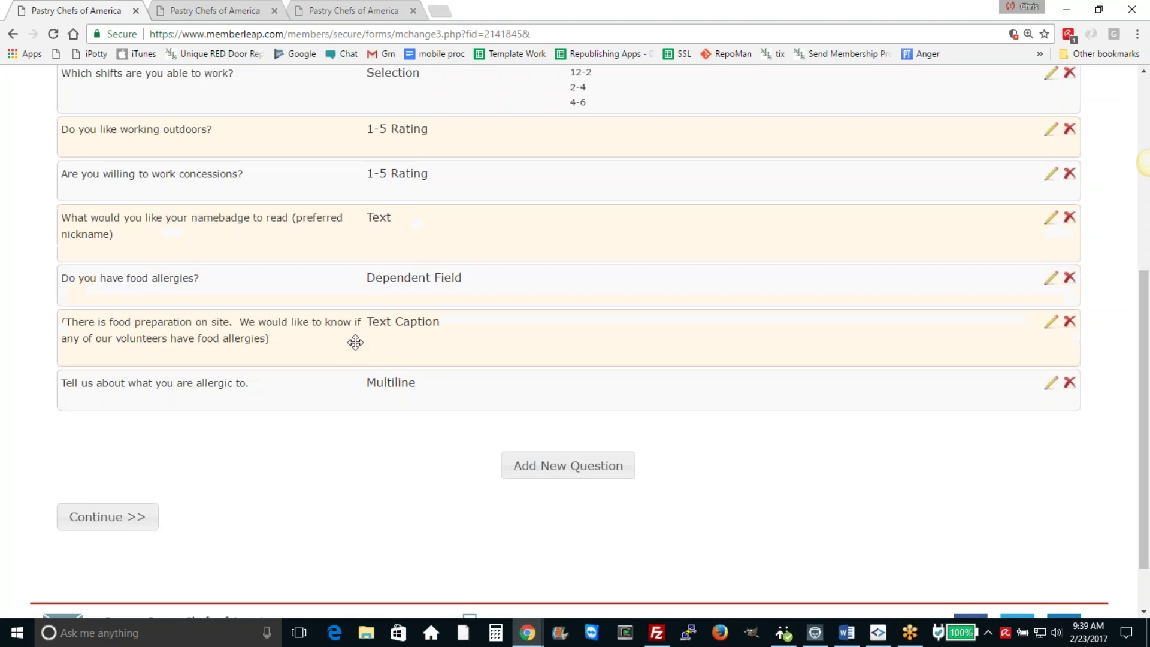
pyautogui.click(107, 447)
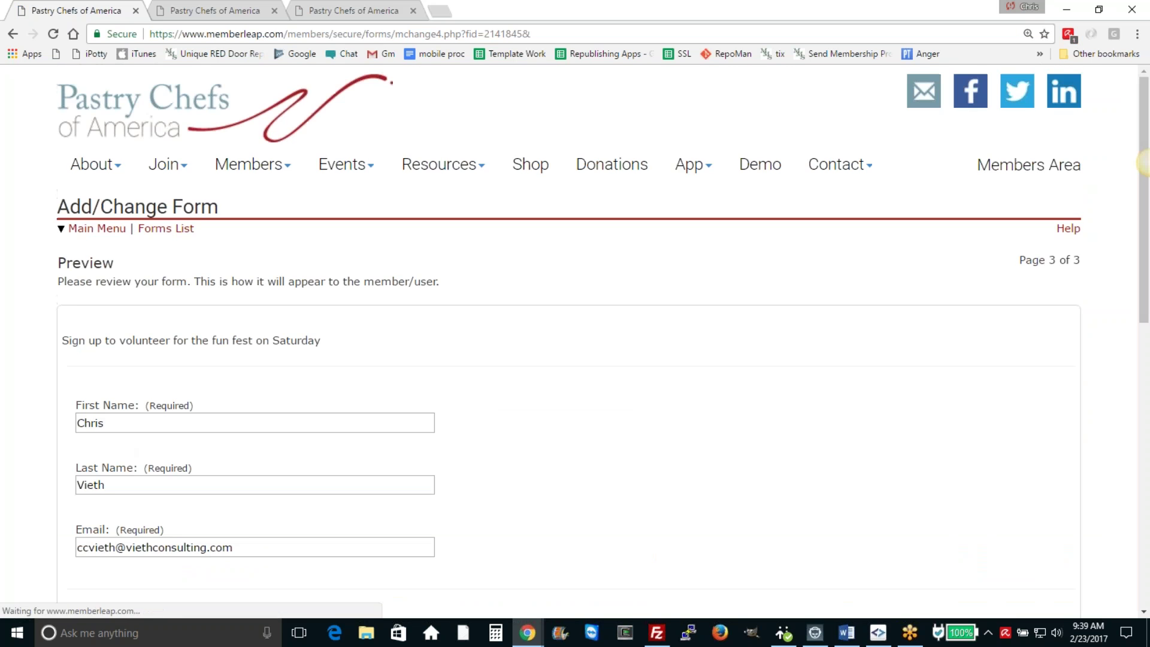
# Step: Tick 'Do you have food allergies?' in the preview and try the revealed allergy details box
pyautogui.scroll(-6, 526, 468)
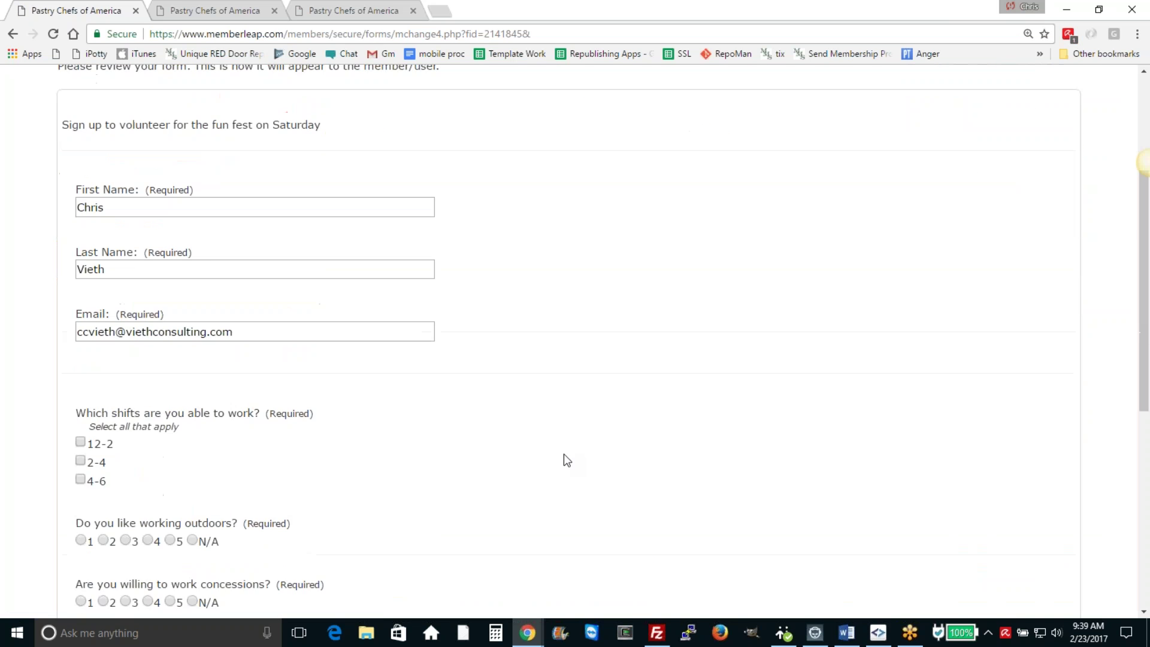
pyautogui.scroll(-4, 566, 459)
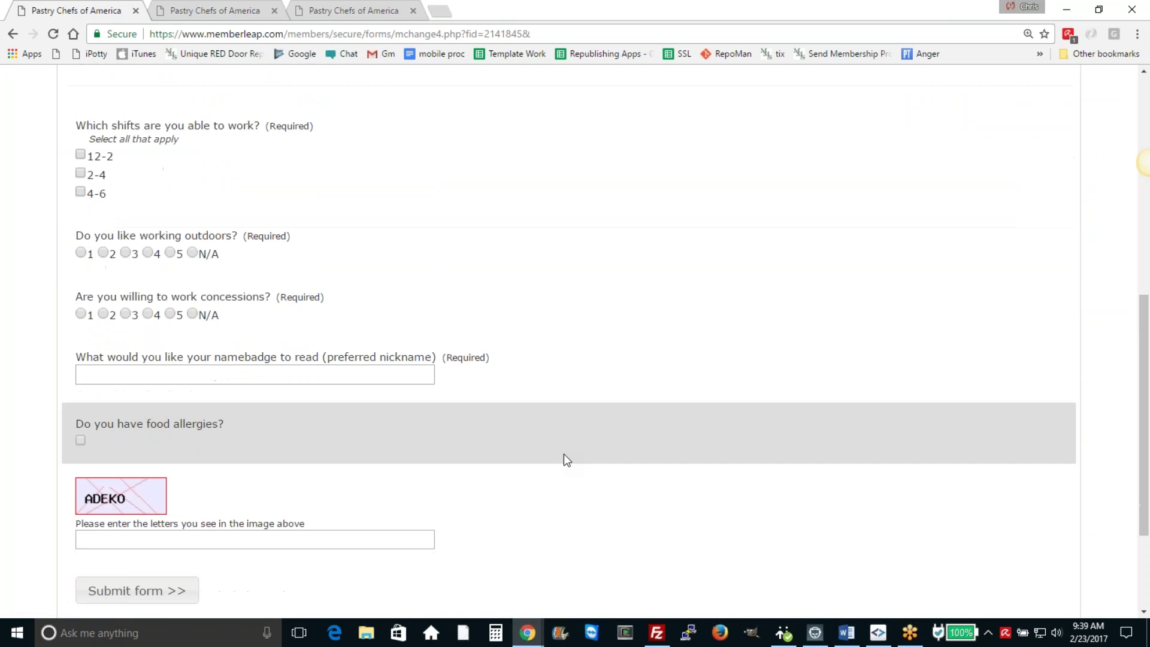
pyautogui.scroll(7, 513, 398)
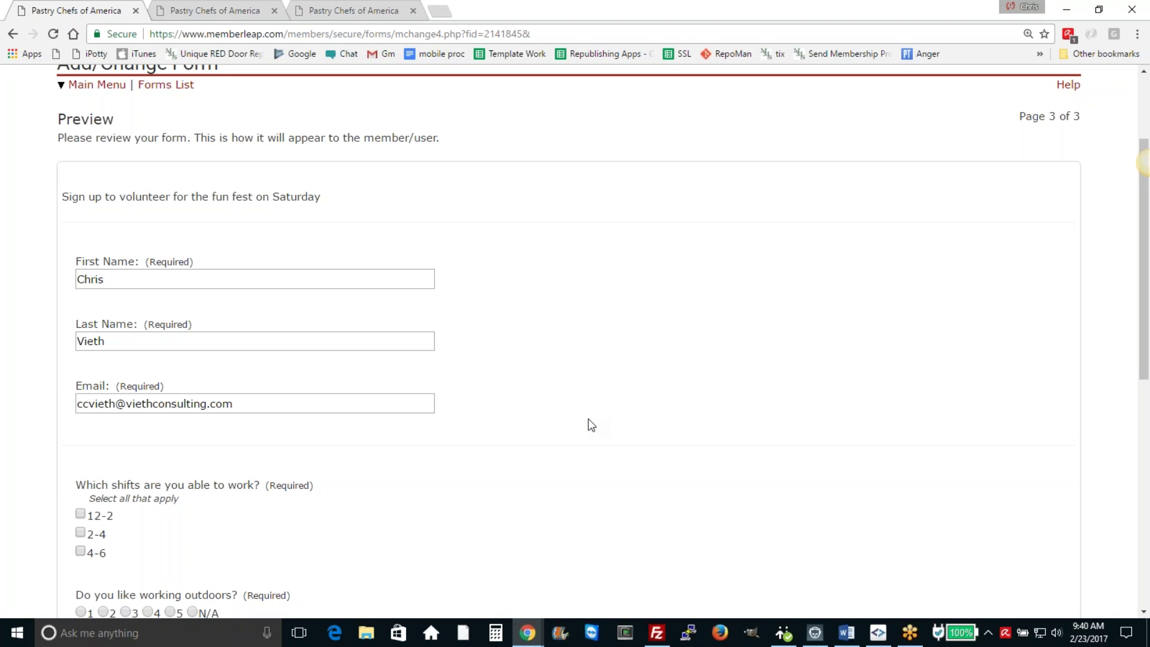
pyautogui.scroll(-3, 434, 329)
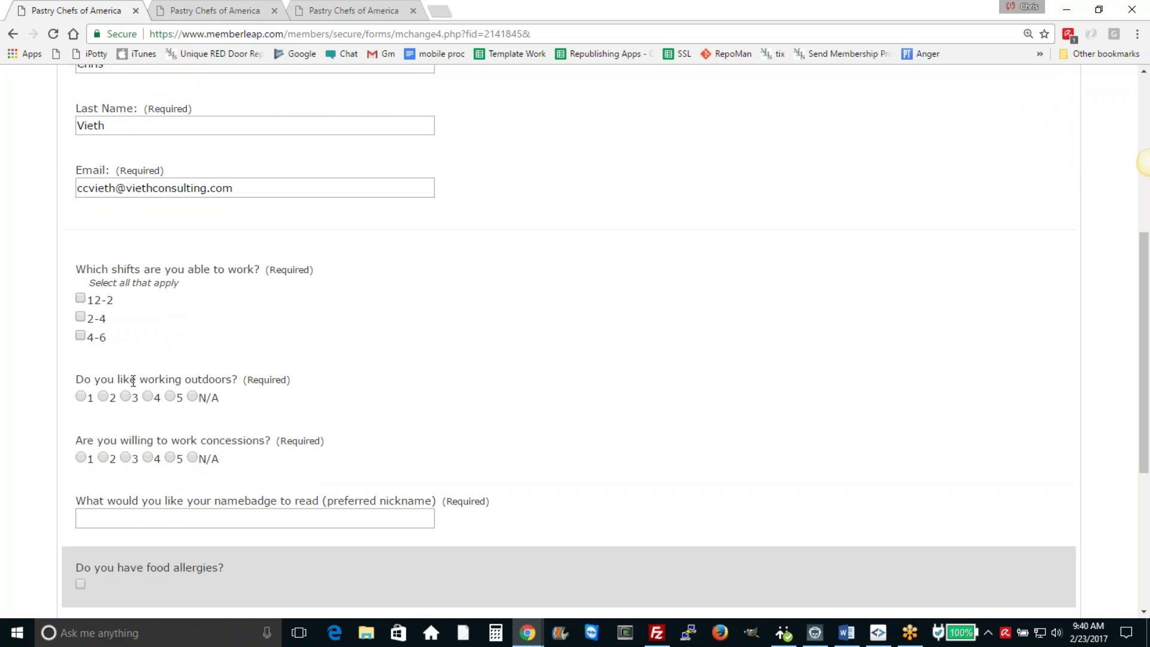
pyautogui.scroll(-2, 179, 455)
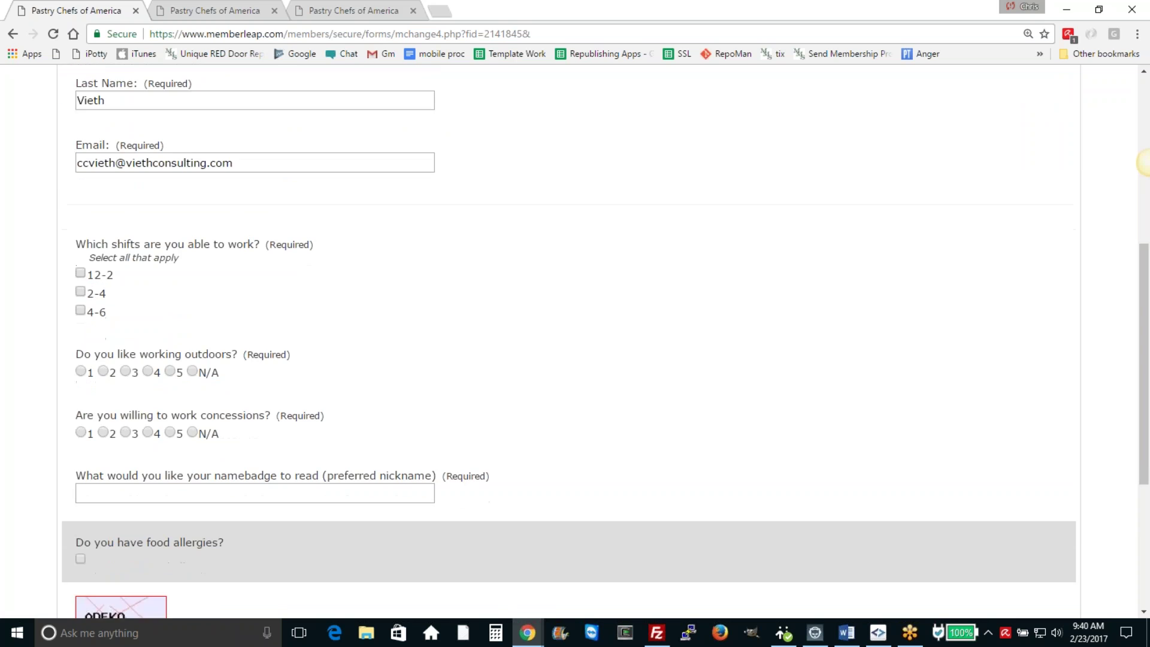
pyautogui.click(81, 440)
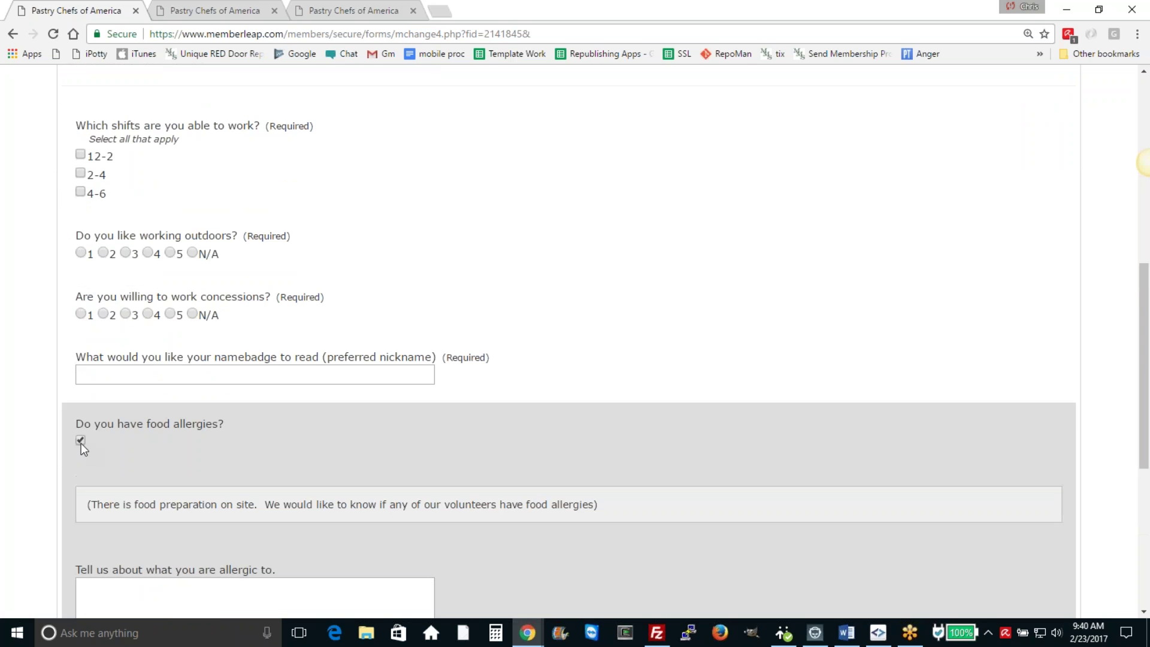
pyautogui.scroll(-1, 185, 449)
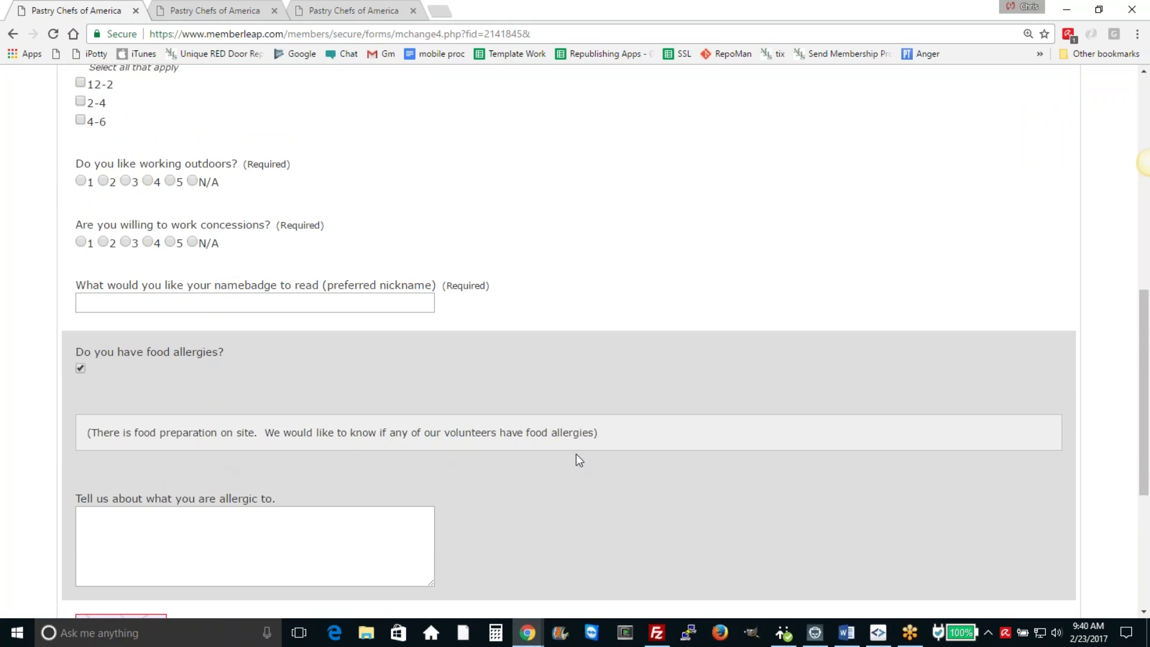
pyautogui.click(180, 547)
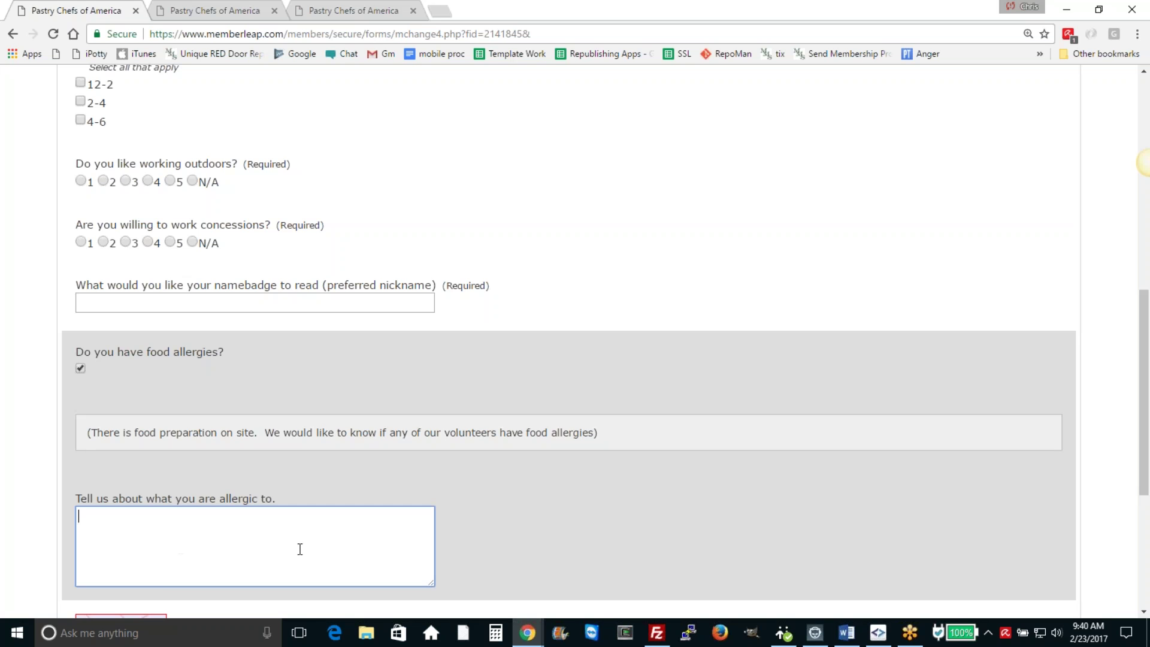
# Step: Untick food allergies to confirm the allergy follow-up question collapses again
pyautogui.scroll(-2, 299, 547)
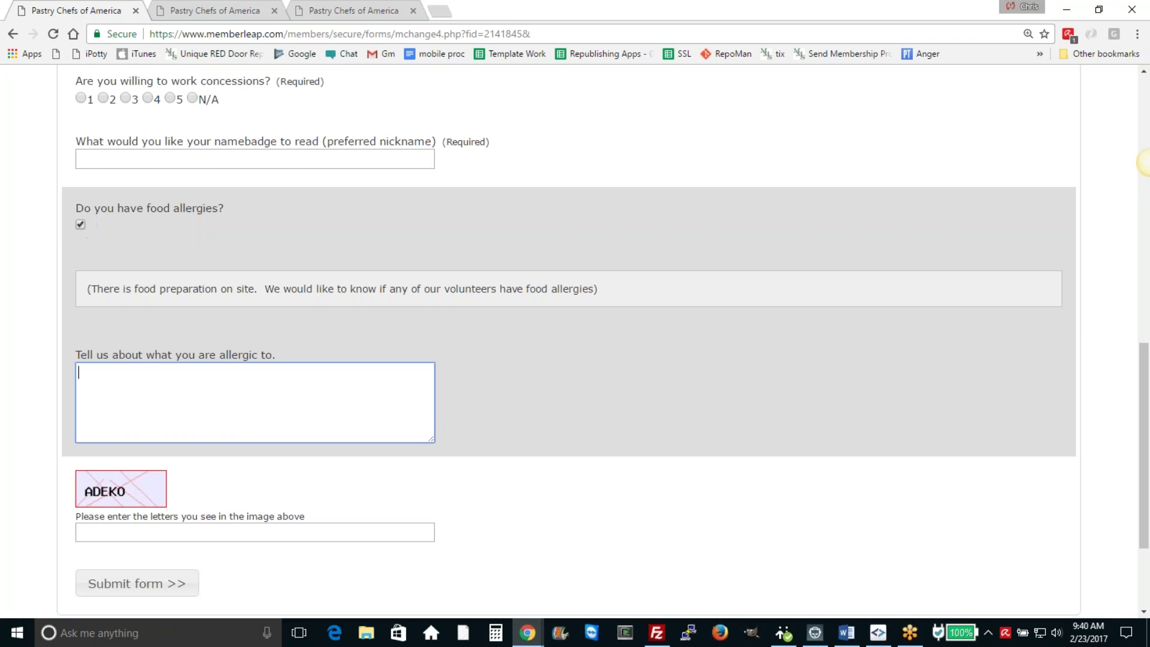
pyautogui.click(81, 224)
pyautogui.scroll(8, 473, 350)
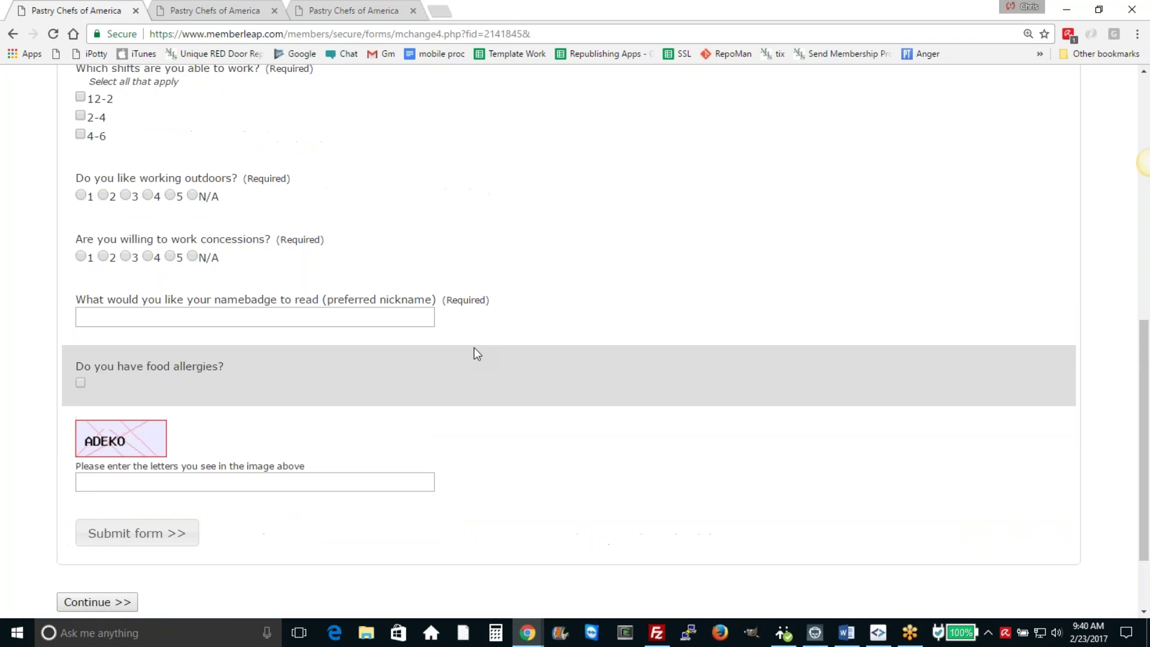
pyautogui.scroll(2, 492, 356)
pyautogui.scroll(-10, 492, 357)
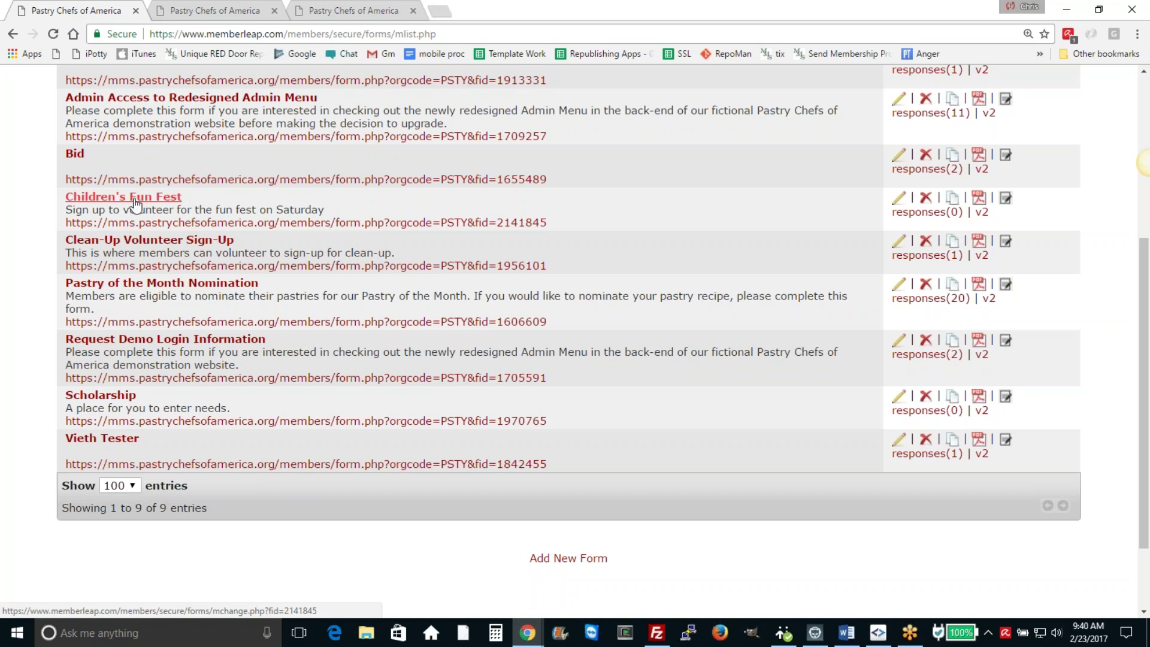
# Step: Right-click the Children's Fun Fest form URL to open it in a new tab
pyautogui.rightClick(223, 222)
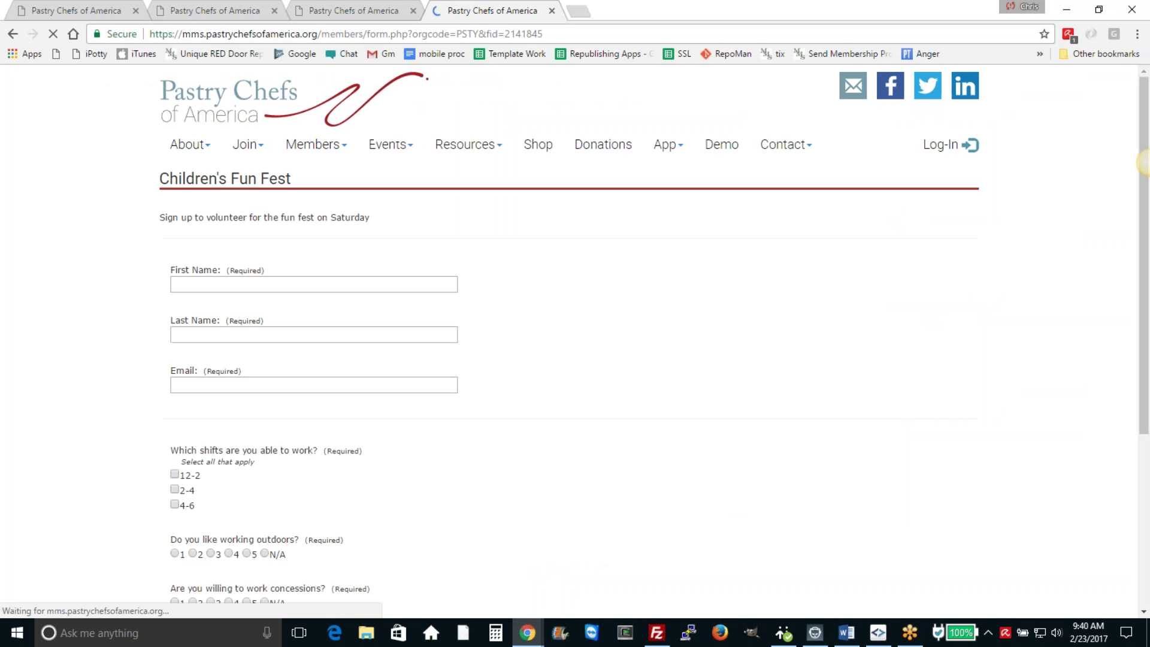
# Step: Enter the tester's first name, last name and e-mail address on the public signup form
pyautogui.scroll(-6, 663, 277)
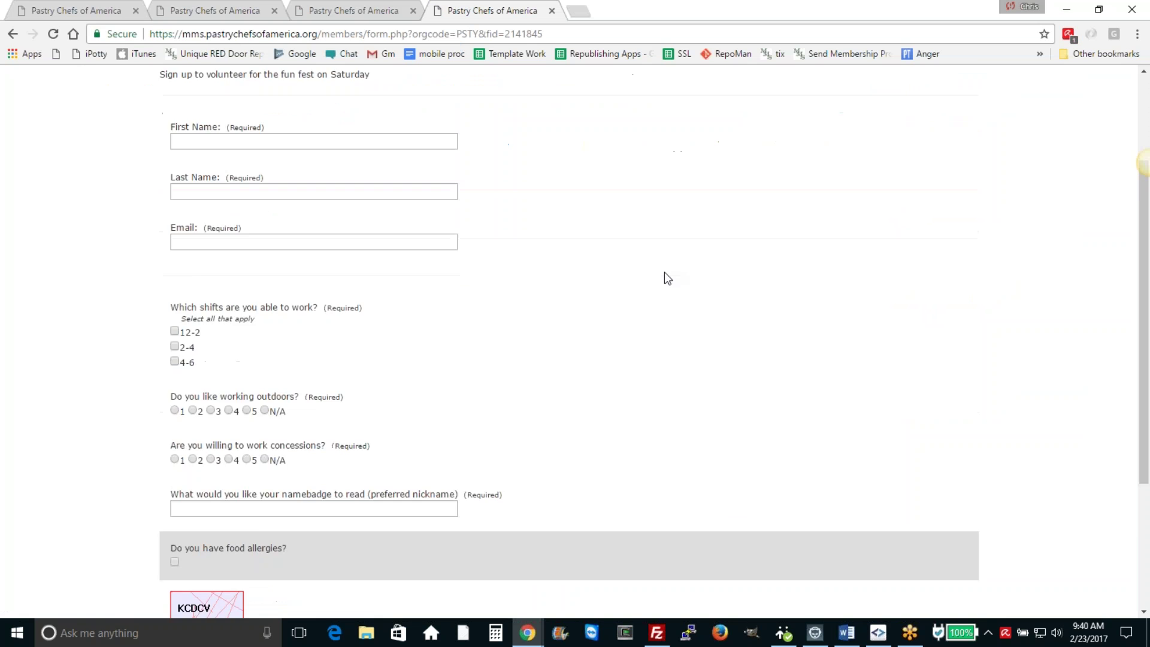
pyautogui.scroll(4, 664, 272)
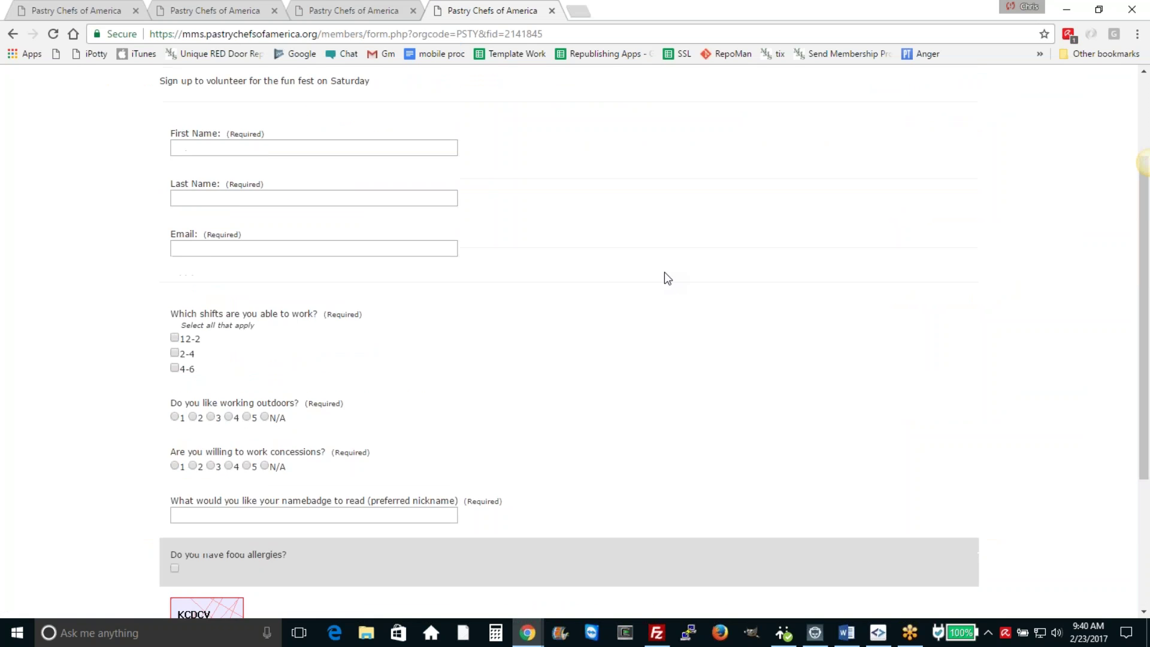
pyautogui.scroll(-4, 442, 307)
pyautogui.click(225, 434)
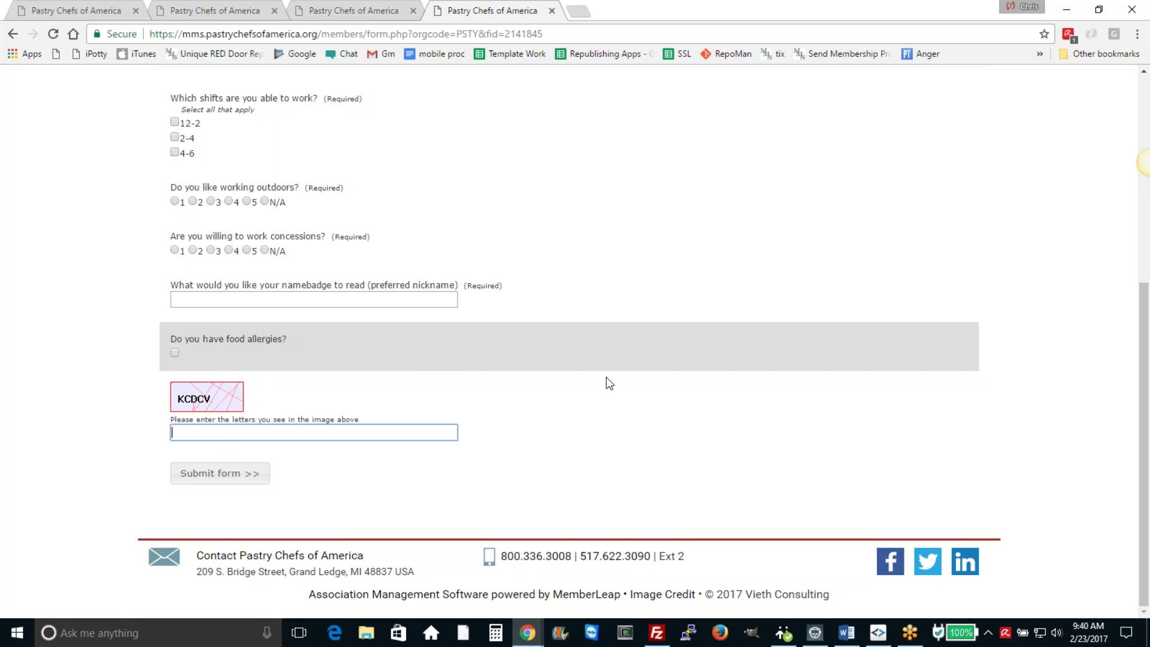
pyautogui.scroll(6, 609, 383)
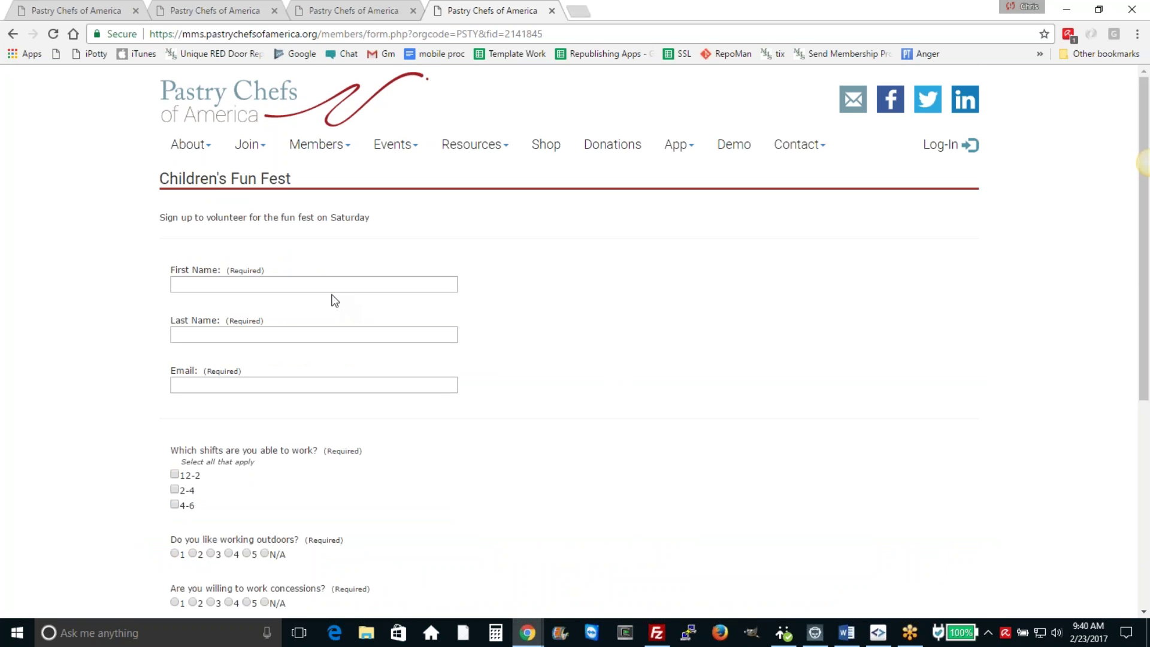
pyautogui.click(333, 285)
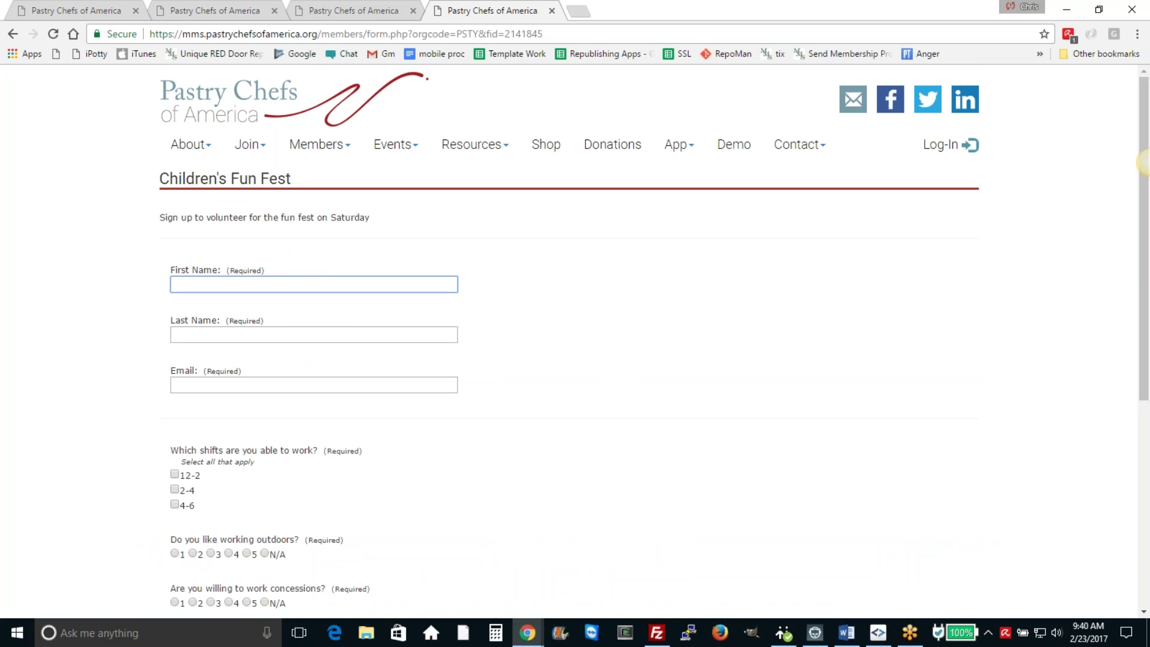
pyautogui.press('Tab')
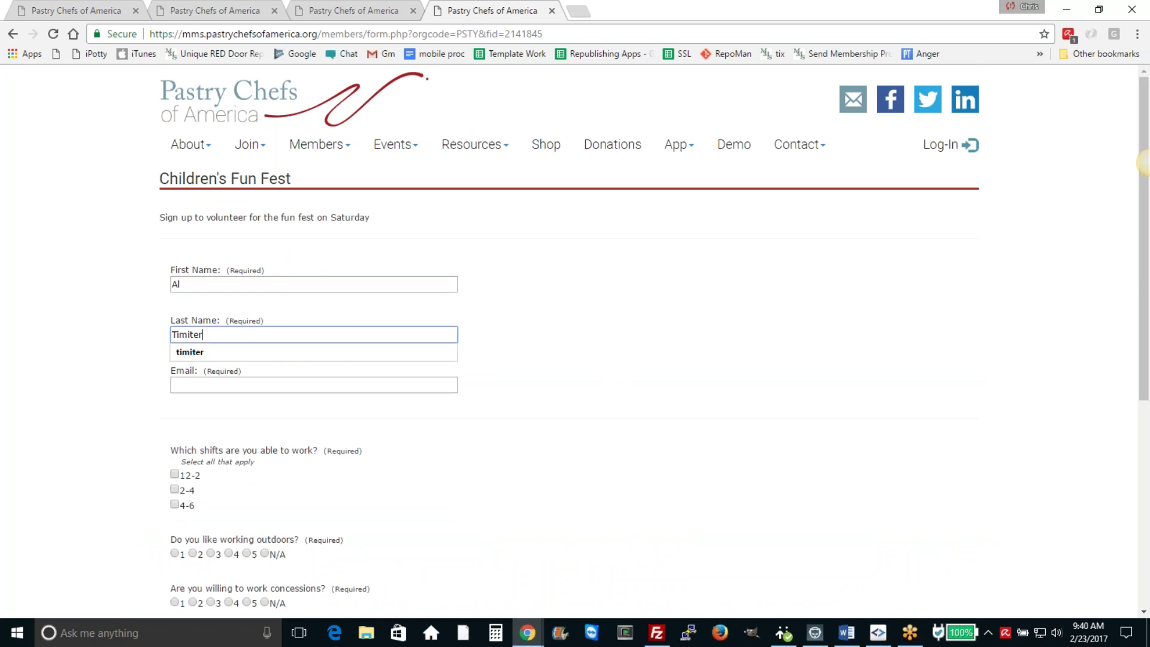
pyautogui.press('Tab')
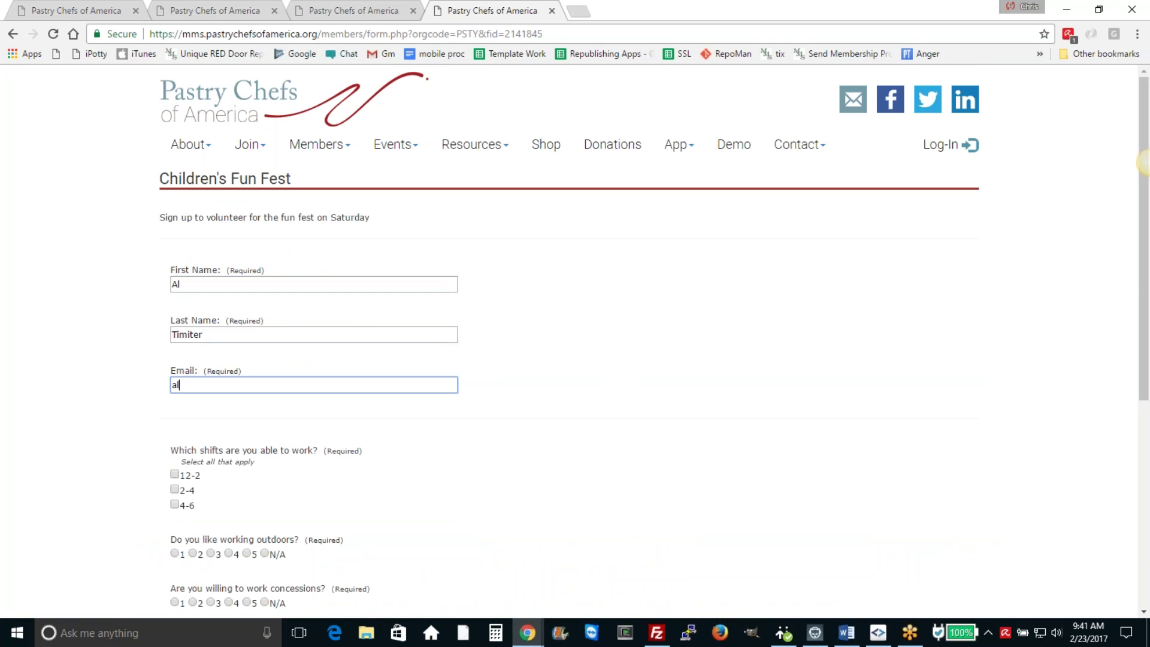
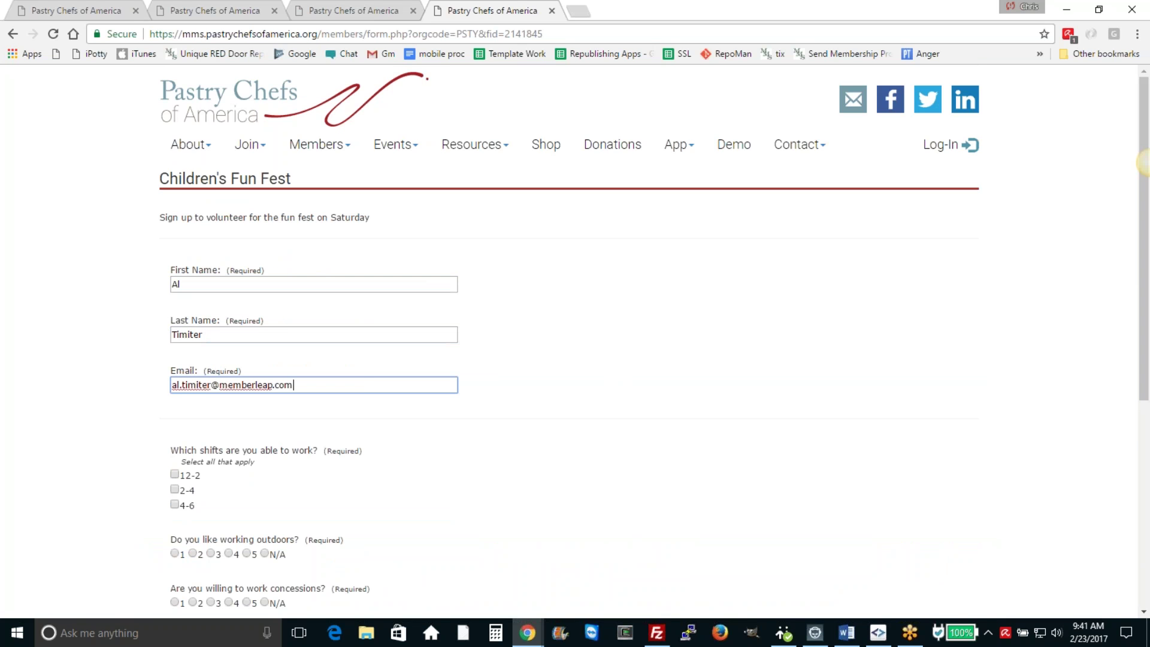
# Step: Tick the 2-4 shift, choose rating 3, fill nickname and verification, and submit the form
pyautogui.scroll(-1, 269, 398)
pyautogui.click(175, 418)
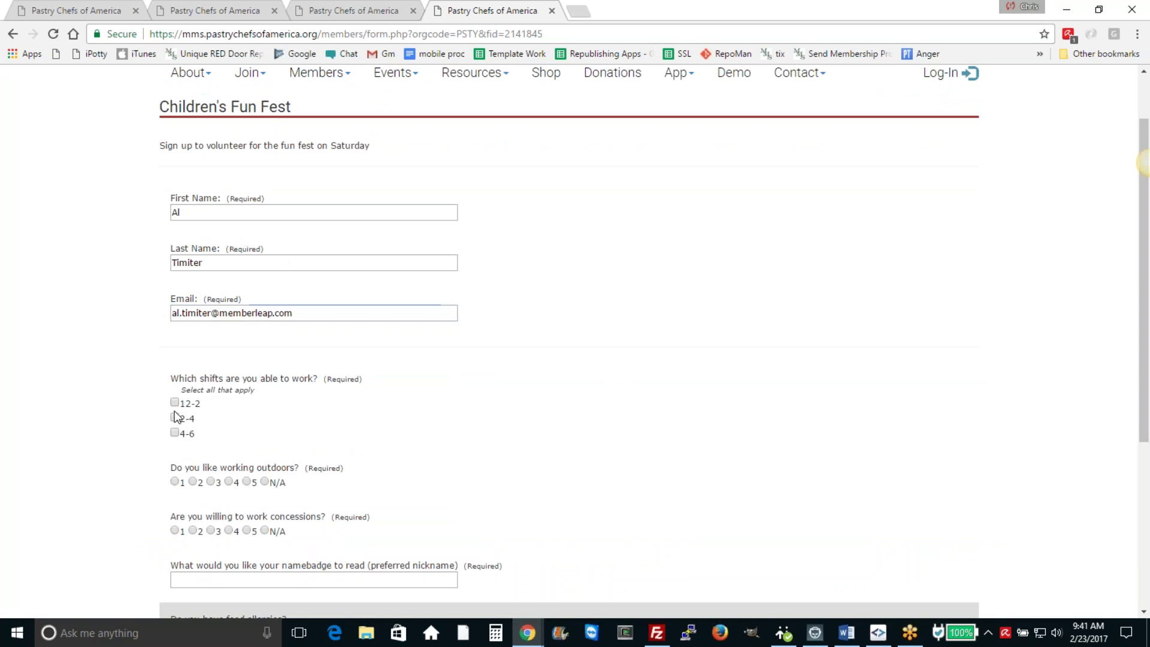
pyautogui.click(175, 417)
pyautogui.click(211, 531)
pyautogui.scroll(-2, 339, 491)
pyautogui.click(337, 434)
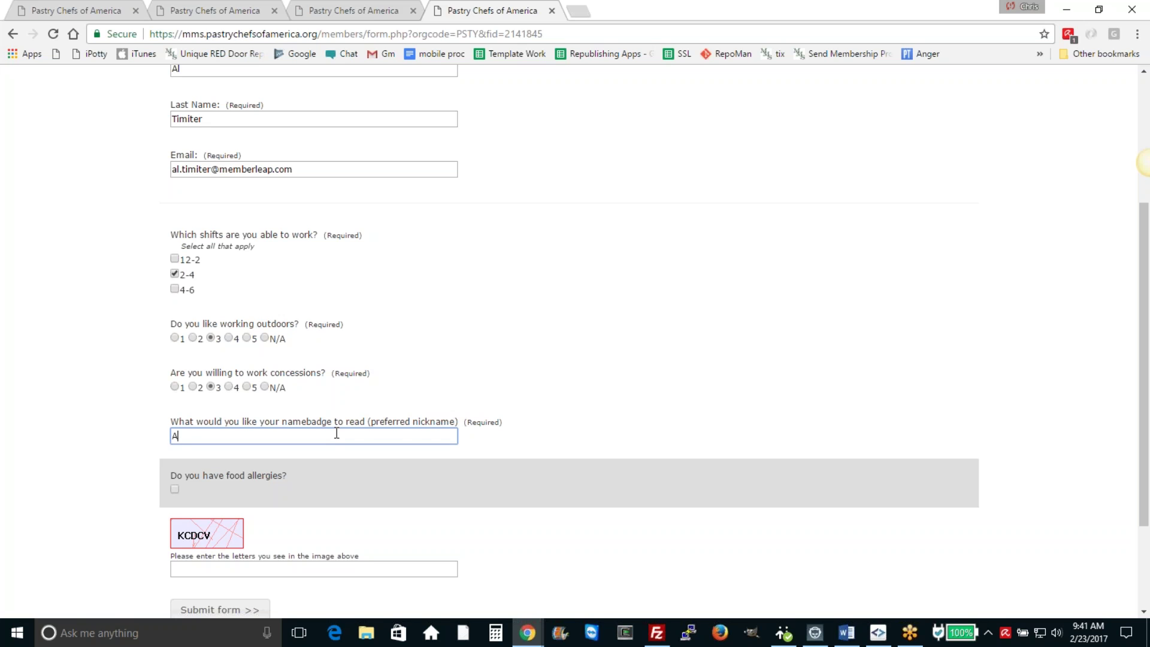
pyautogui.click(219, 569)
pyautogui.click(219, 568)
pyautogui.click(219, 568)
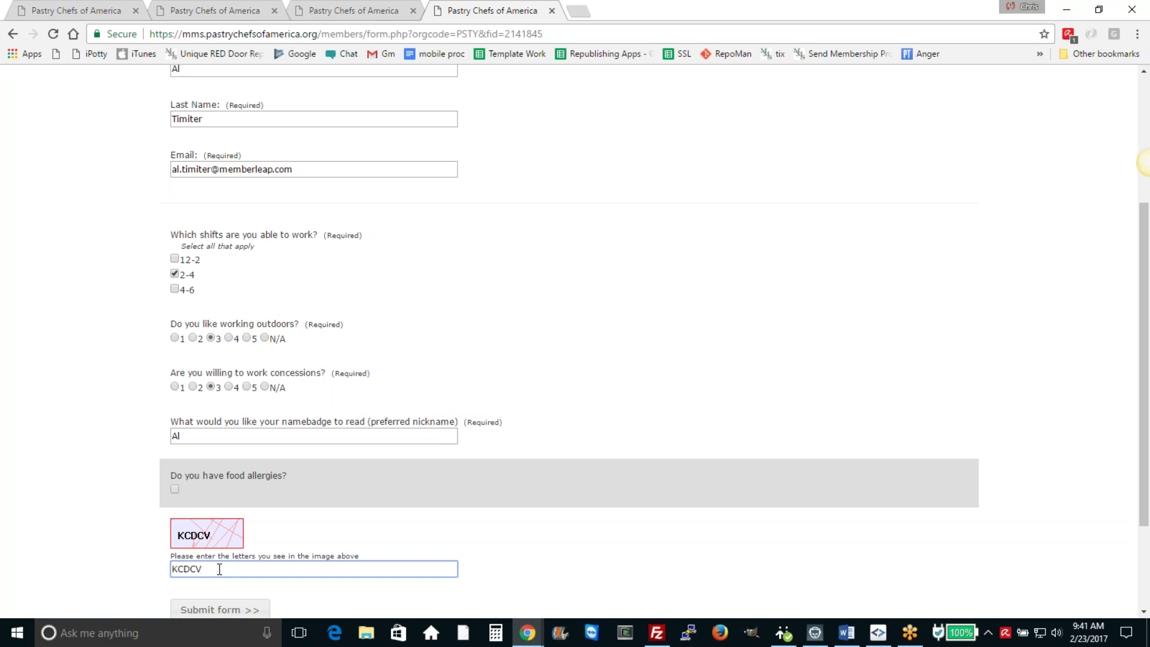
pyautogui.click(229, 609)
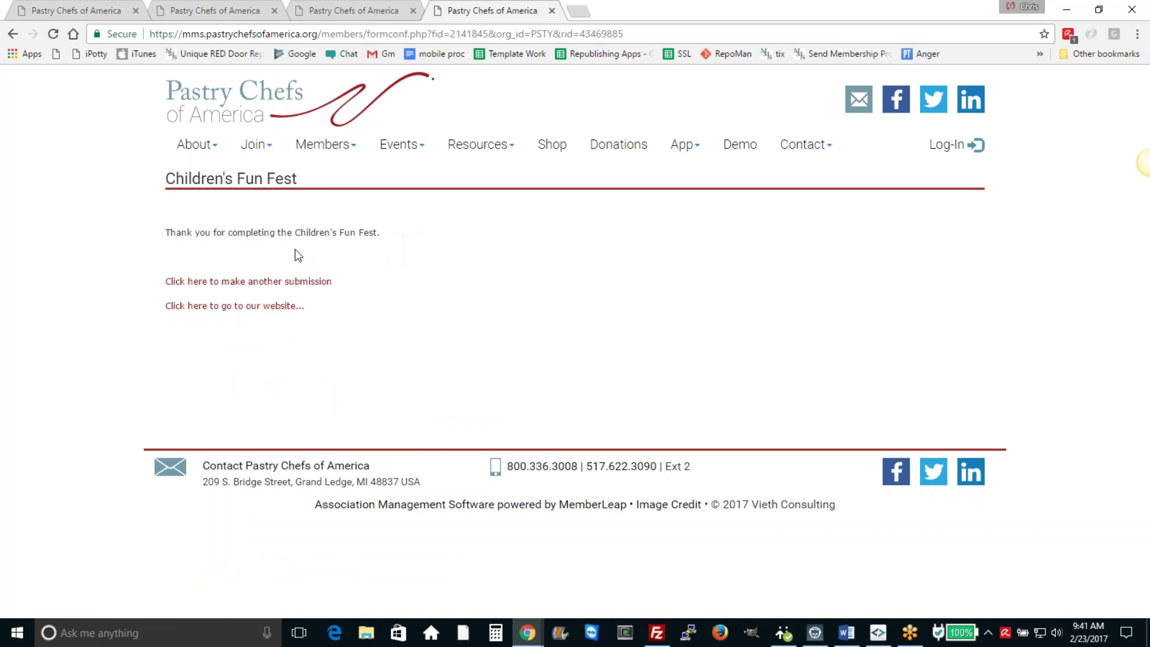
# Step: Return to the Forms list tab, reload it, and open Children's Fun Fest's responses(1)
pyautogui.click(375, 15)
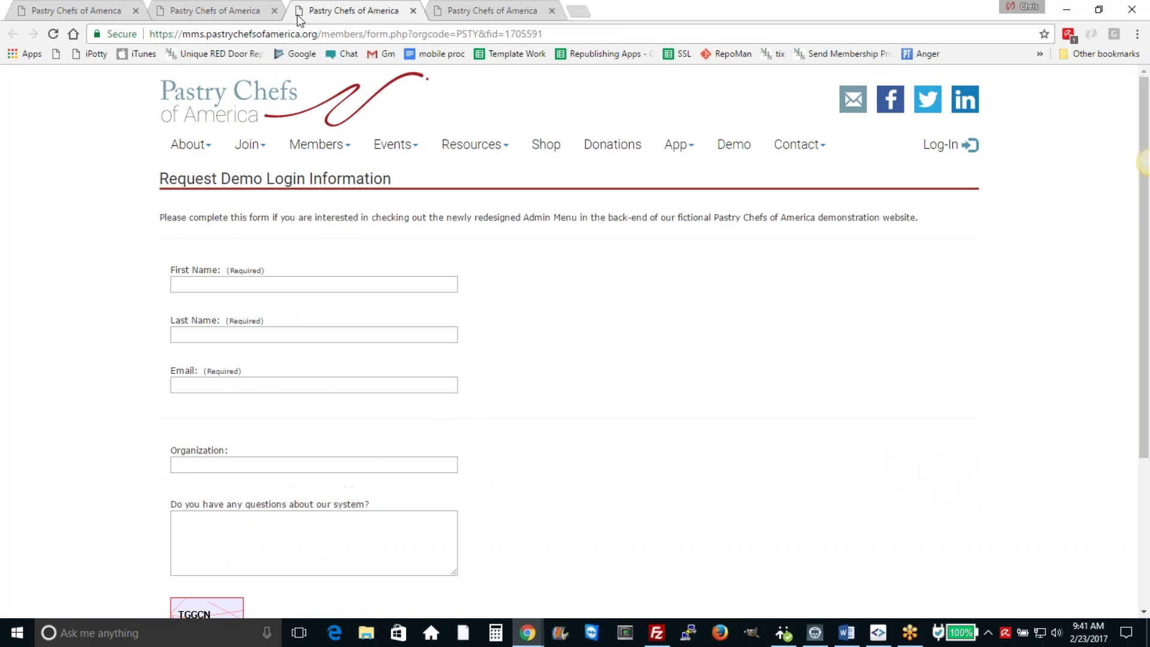
pyautogui.click(211, 16)
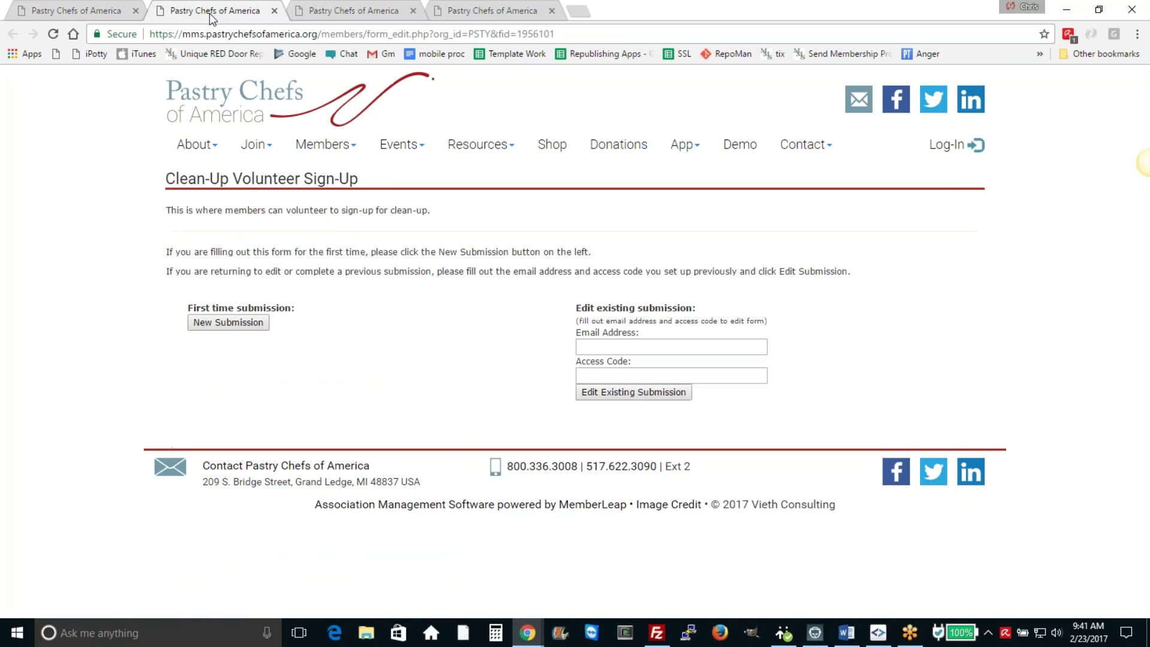
pyautogui.click(372, 14)
pyautogui.click(463, 15)
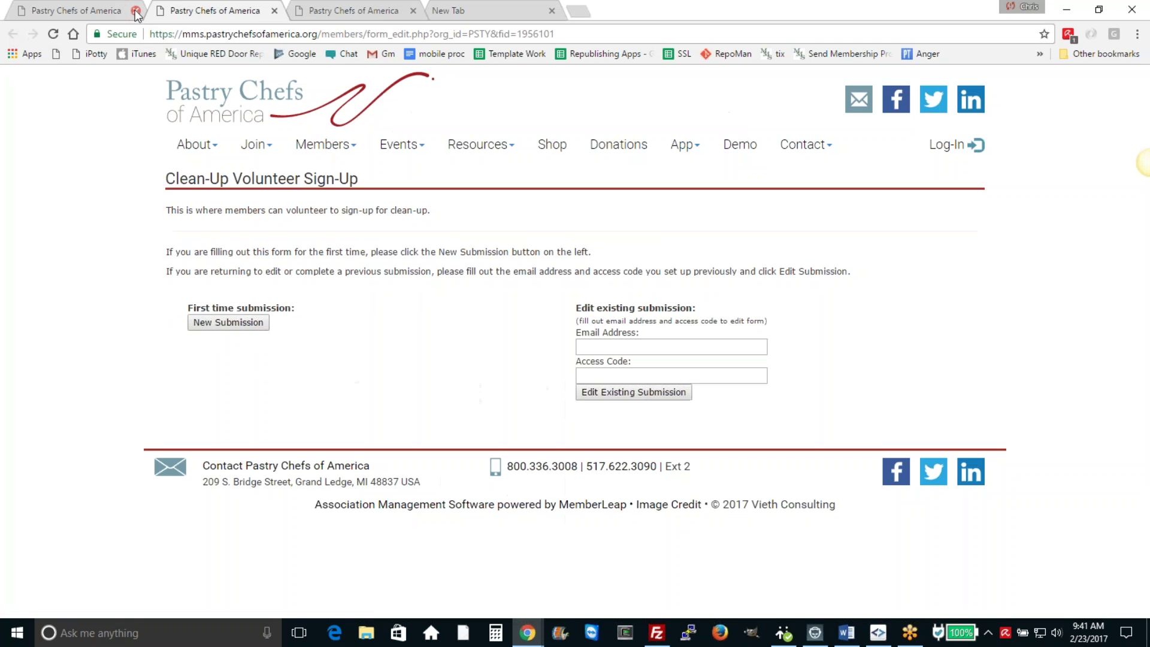
pyautogui.click(107, 15)
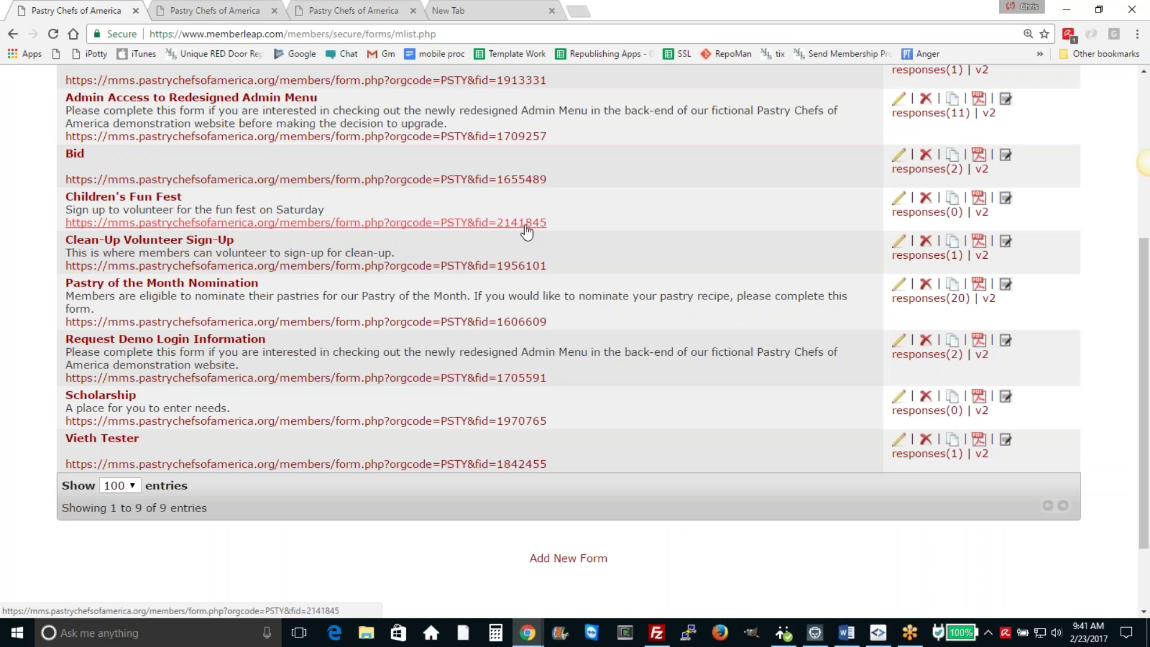
pyautogui.click(53, 33)
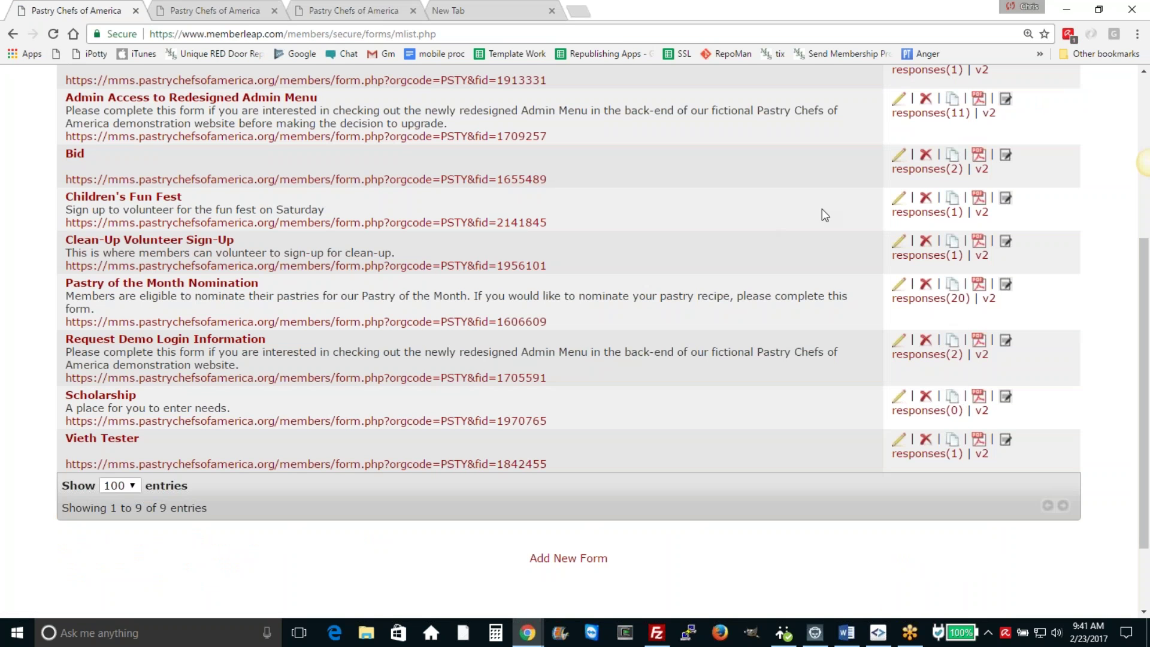
pyautogui.click(926, 213)
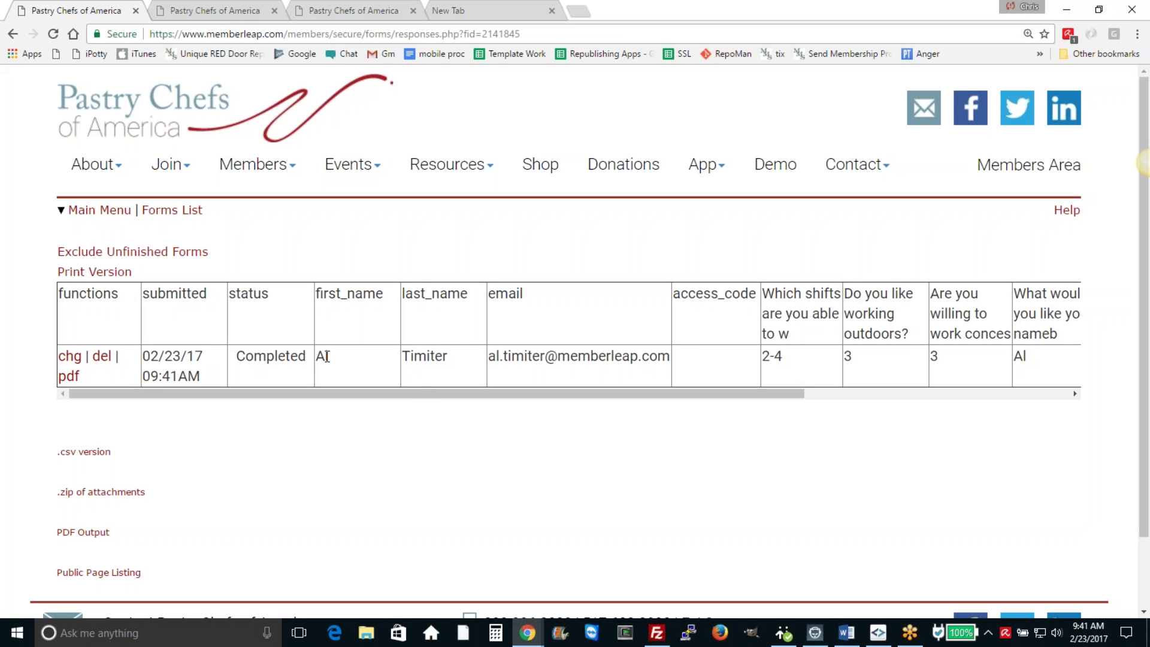
# Step: Scroll the responses table across to view every column of the test submission, then go back
pyautogui.moveTo(419, 395); pyautogui.dragTo(649, 405)
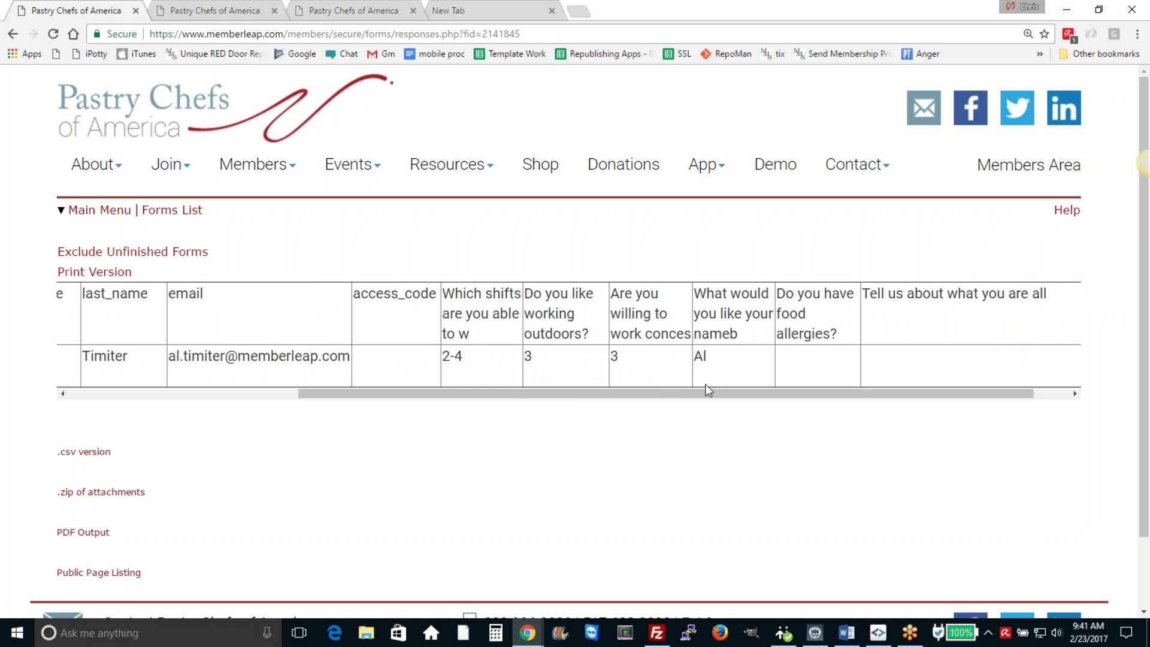
pyautogui.moveTo(676, 395); pyautogui.dragTo(351, 379)
pyautogui.scroll(-1, 350, 380)
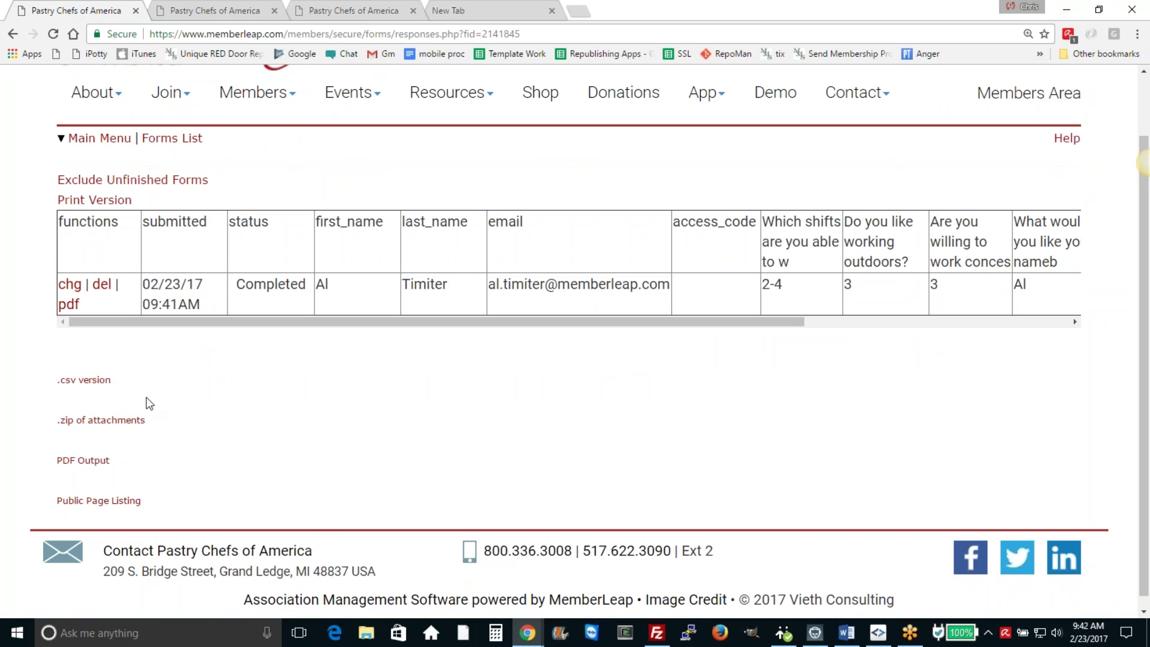
pyautogui.click(13, 34)
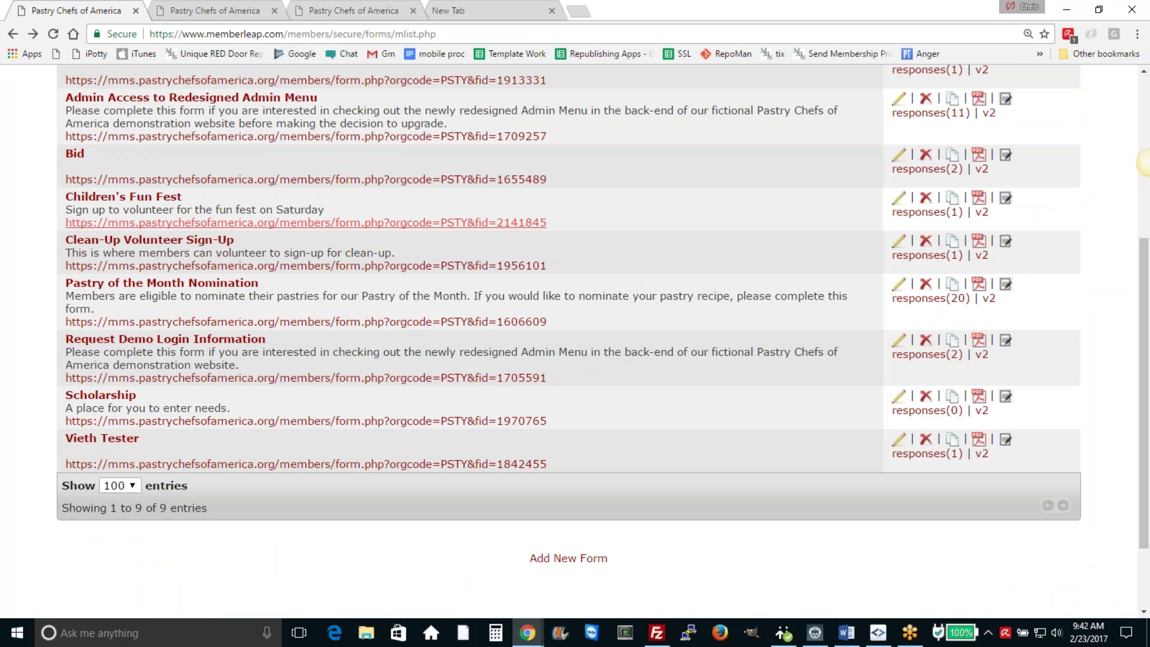
pyautogui.click(1009, 203)
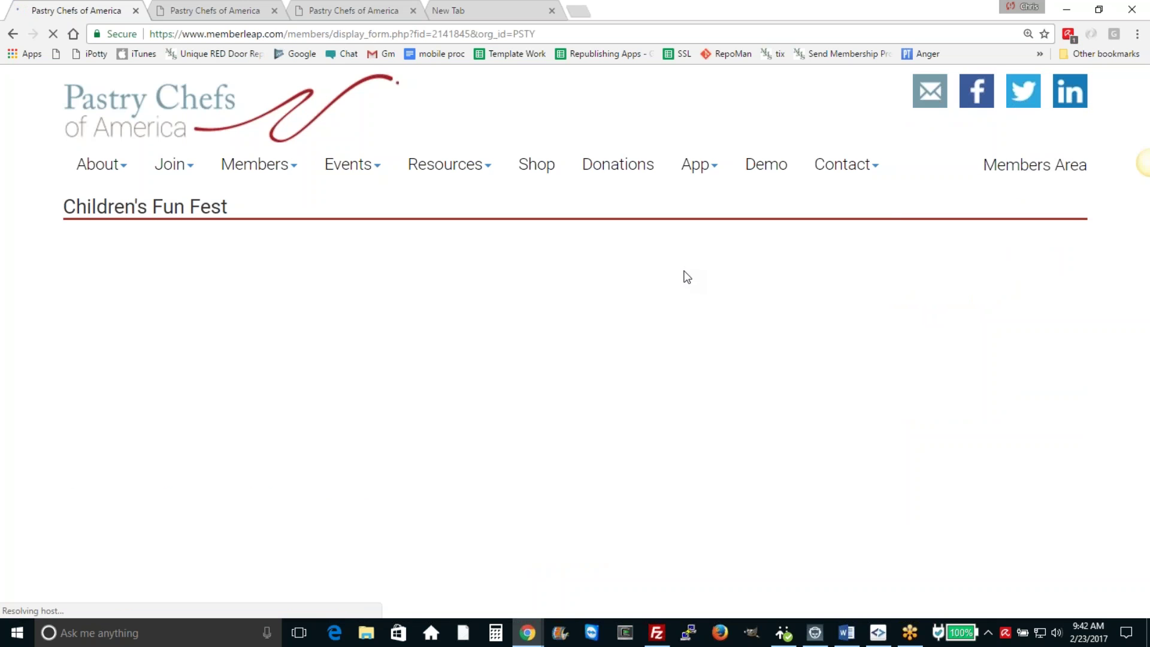
pyautogui.scroll(-2, 699, 285)
pyautogui.click(12, 33)
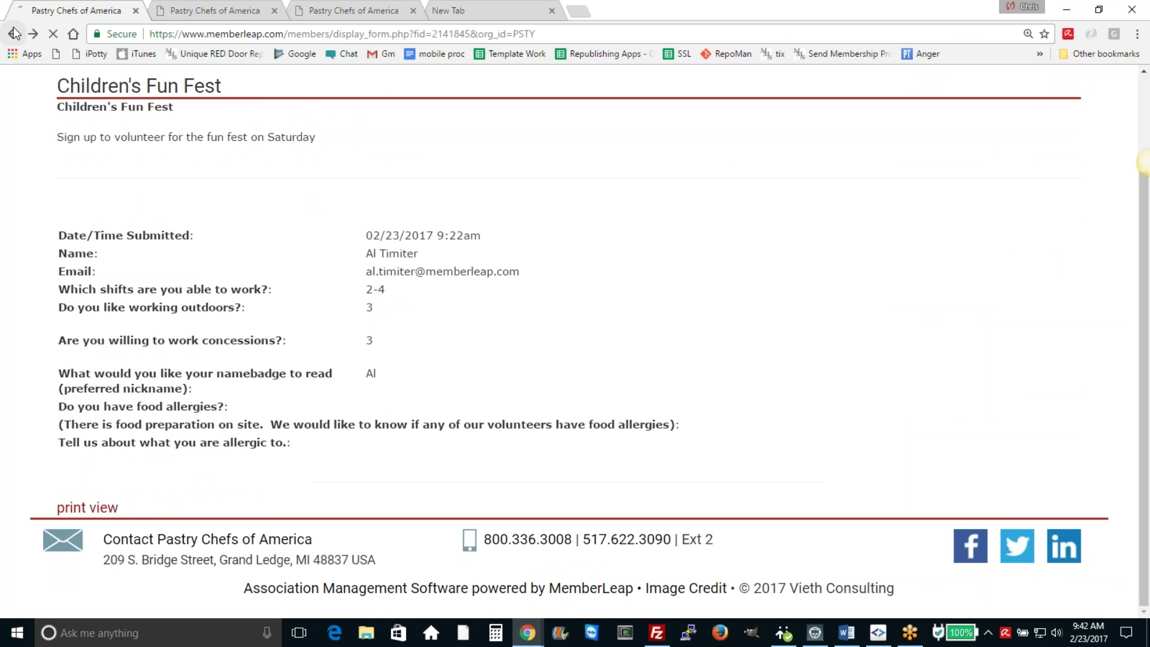